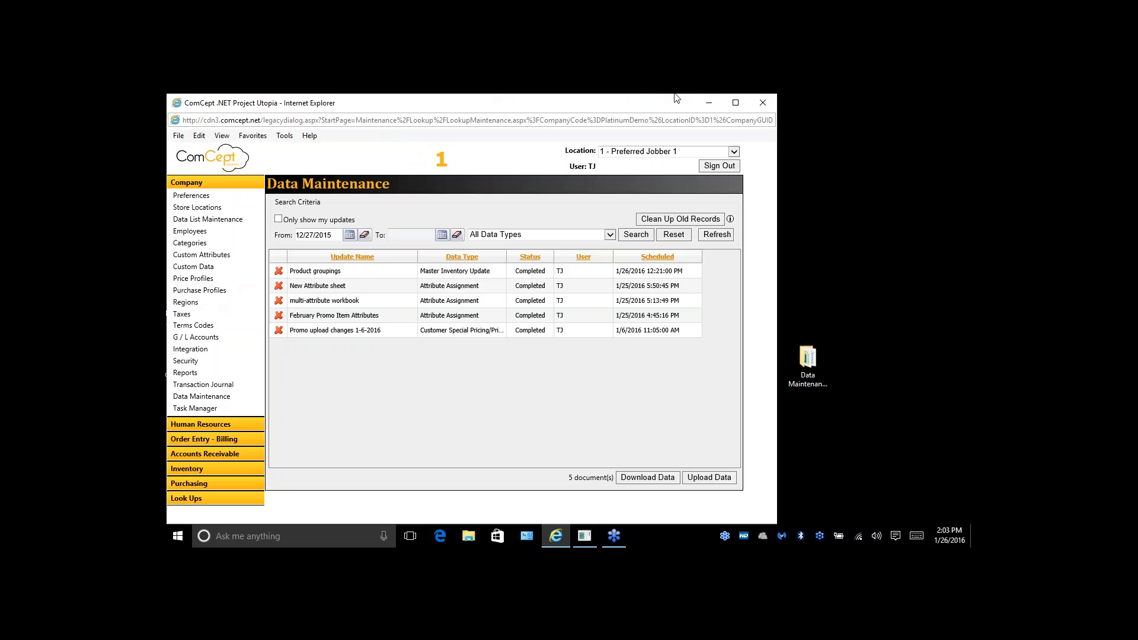
- Open the company Security settings and show the permissions and users of the Data_Maintenance group
{"action": "left_click", "coordinate": [791, 121]}
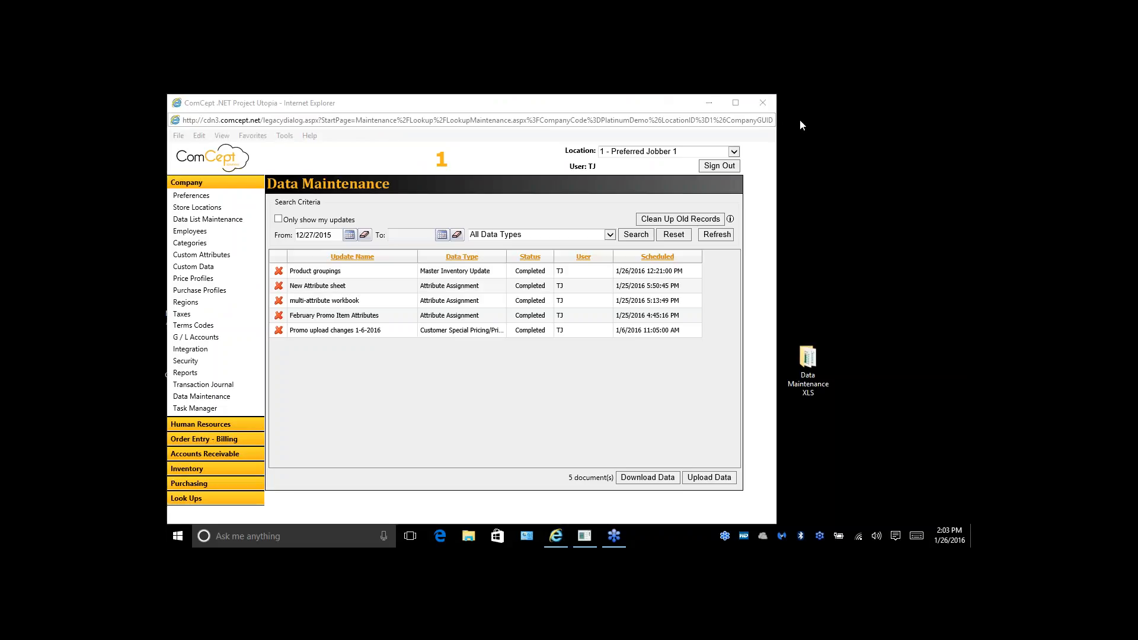
{"action": "left_click", "coordinate": [564, 248]}
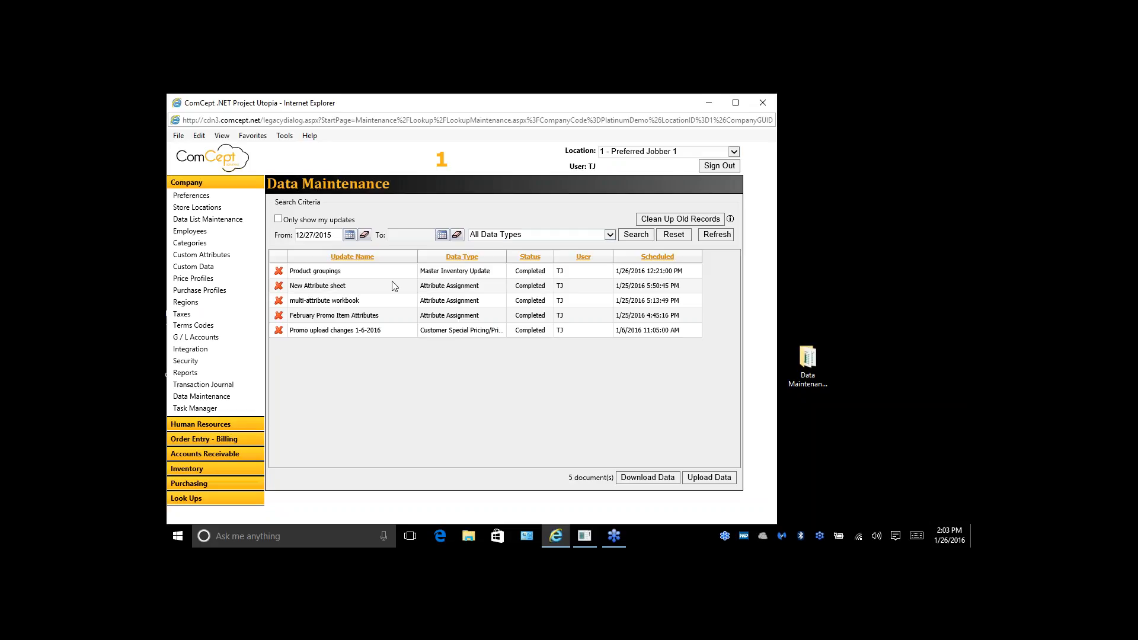
{"action": "left_click", "coordinate": [189, 361]}
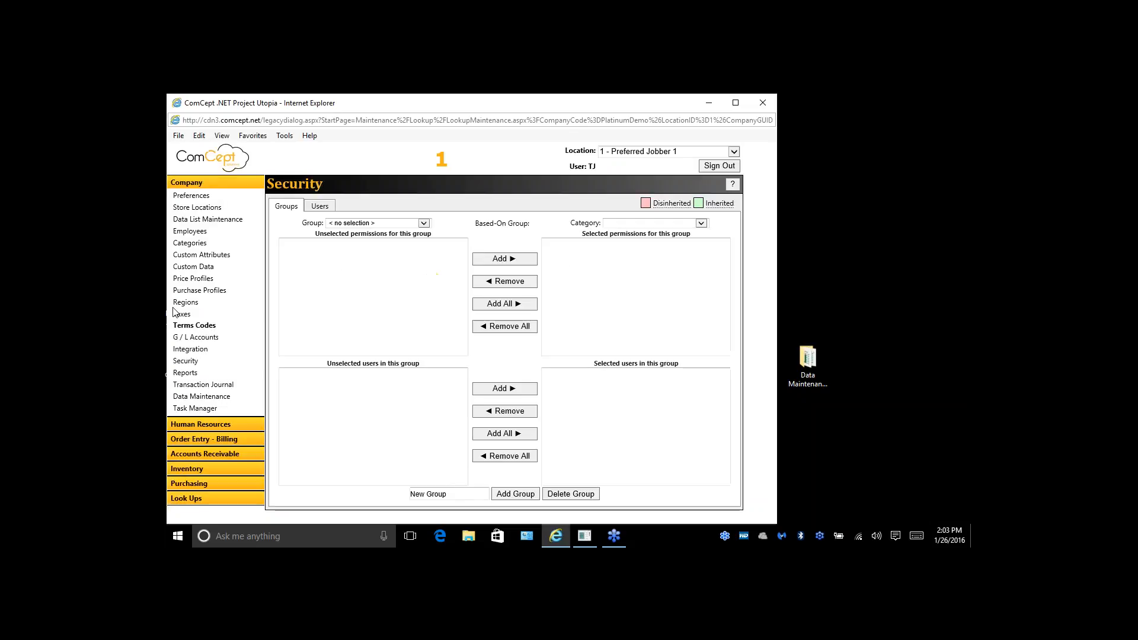
{"action": "left_click", "coordinate": [423, 223]}
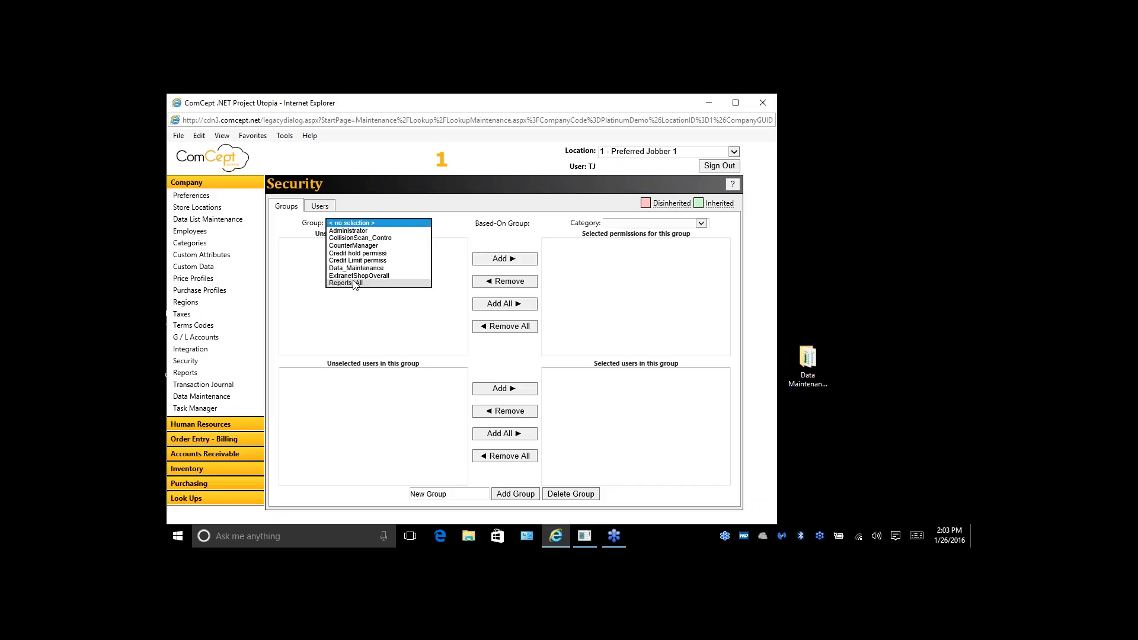
{"action": "left_click", "coordinate": [353, 270]}
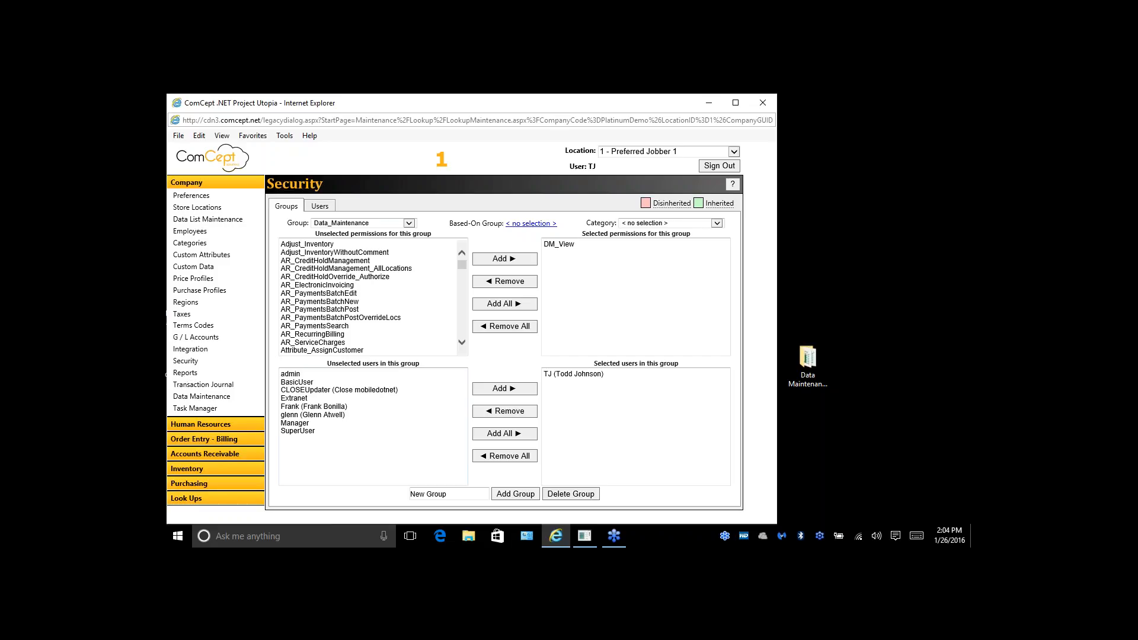
- Return to Data Maintenance, read the UserAgreement workbook from the Data Maintenance XLS desktop folder, and close the workbook and folder
{"action": "left_click", "coordinate": [195, 396]}
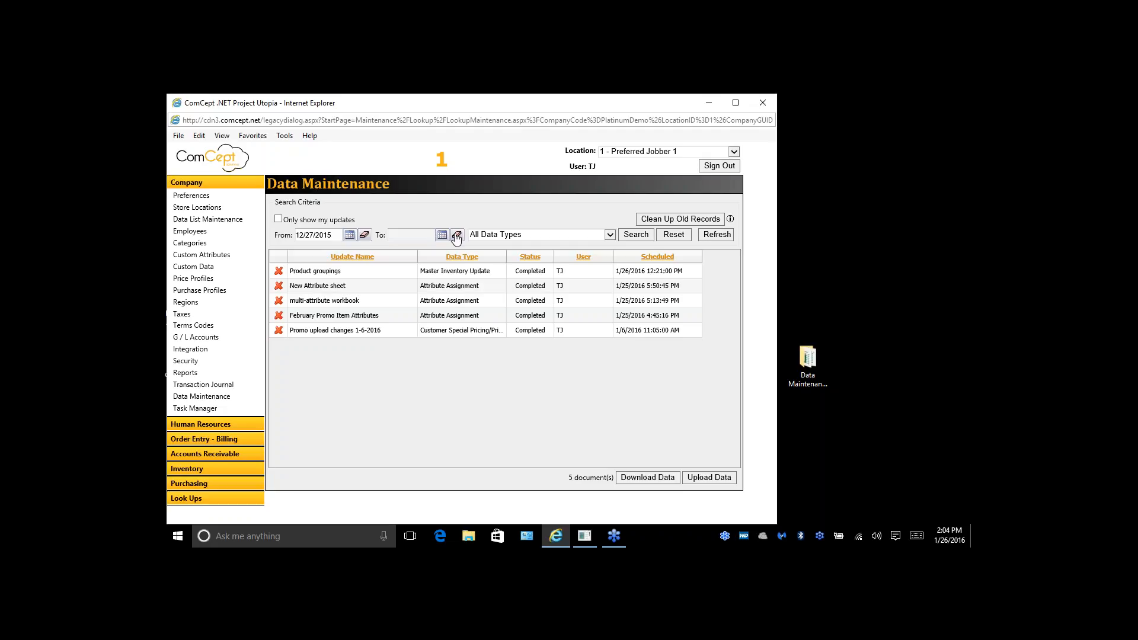
{"action": "double_click", "coordinate": [806, 360]}
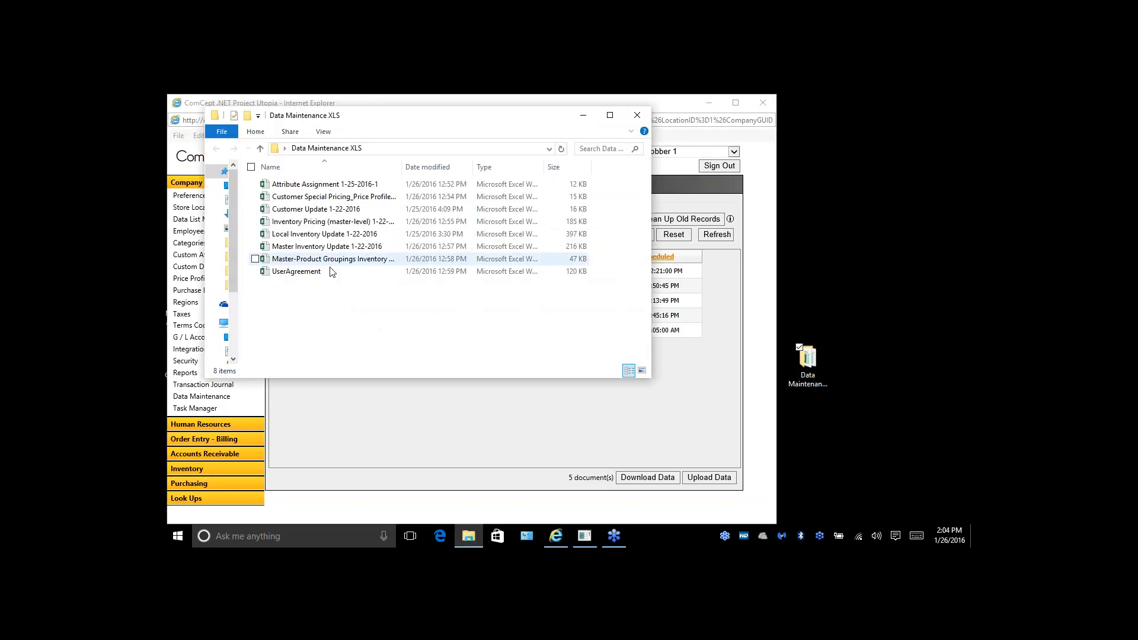
{"action": "left_click", "coordinate": [297, 275]}
{"action": "double_click", "coordinate": [297, 273]}
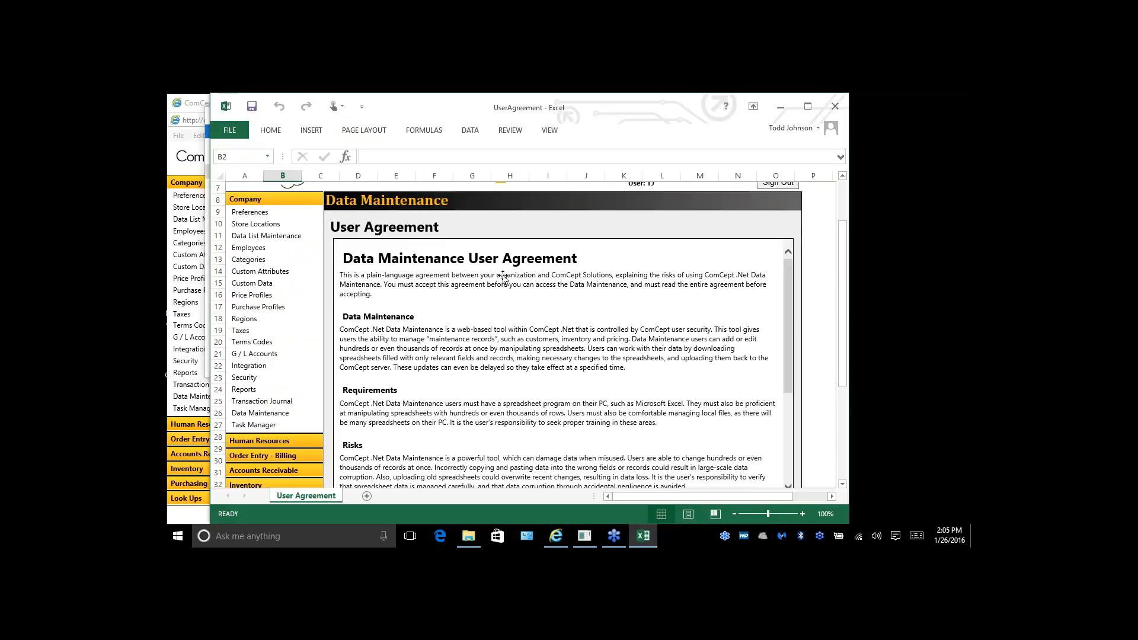
{"action": "scroll", "coordinate": [552, 339], "scroll_direction": "down", "scroll_amount": 2}
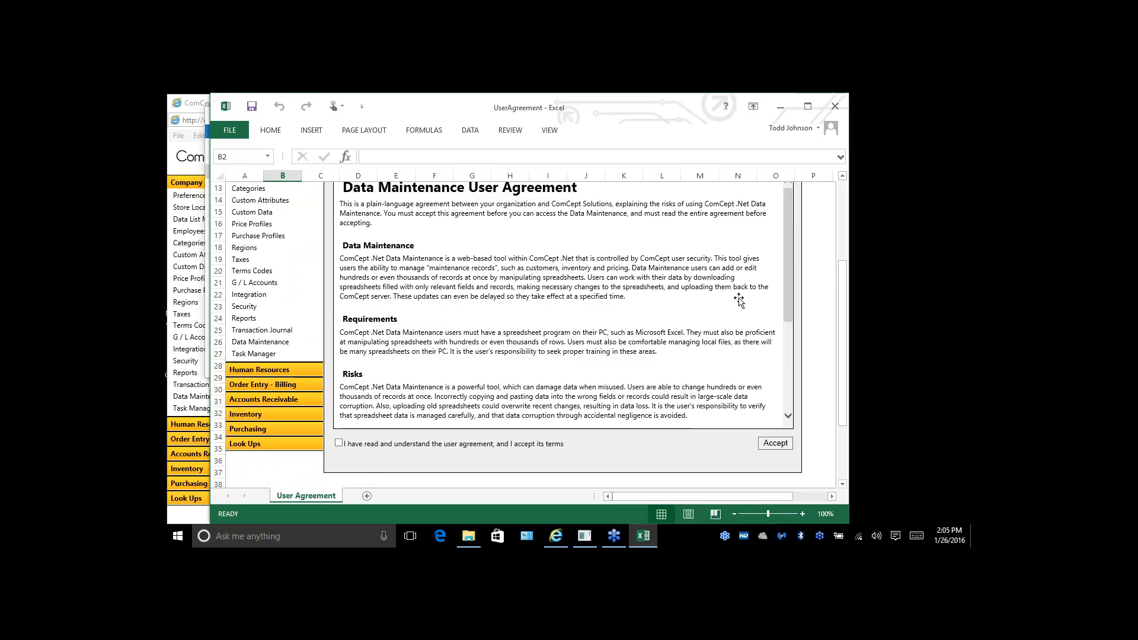
{"action": "scroll", "coordinate": [739, 301], "scroll_direction": "down", "scroll_amount": 2}
{"action": "scroll", "coordinate": [332, 268], "scroll_direction": "up", "scroll_amount": 4}
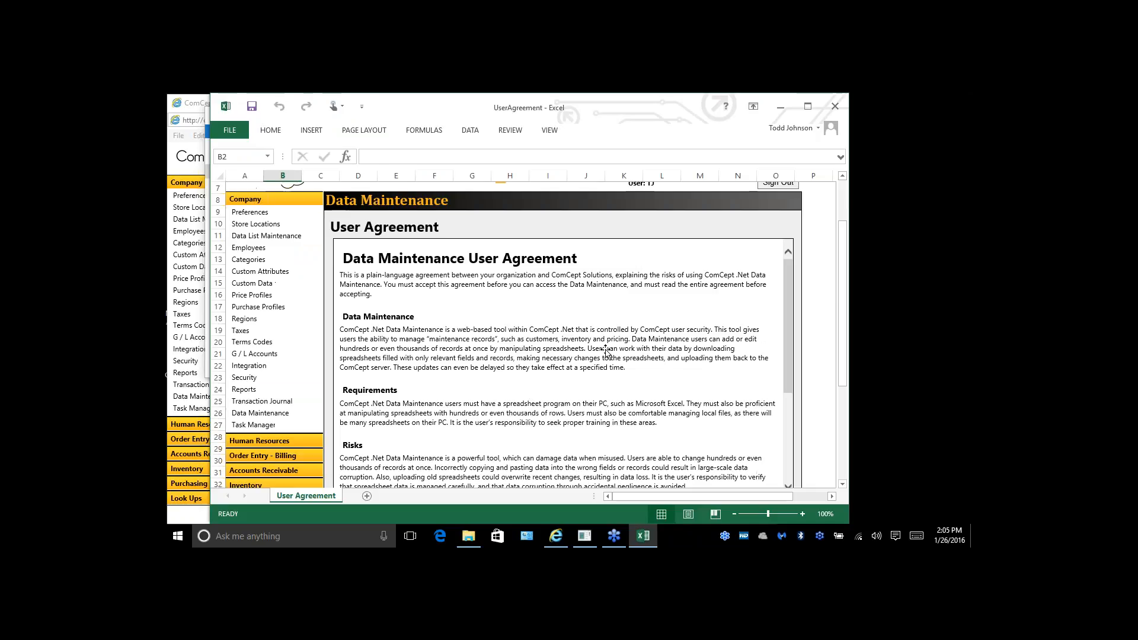
{"action": "left_click", "coordinate": [834, 108]}
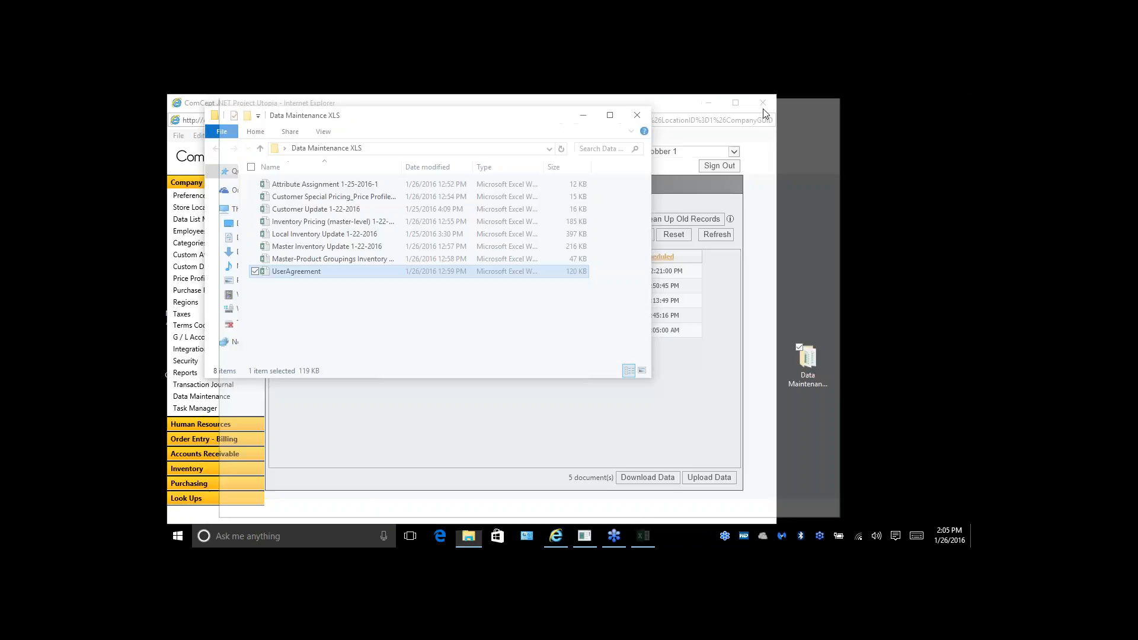
{"action": "left_click", "coordinate": [637, 114]}
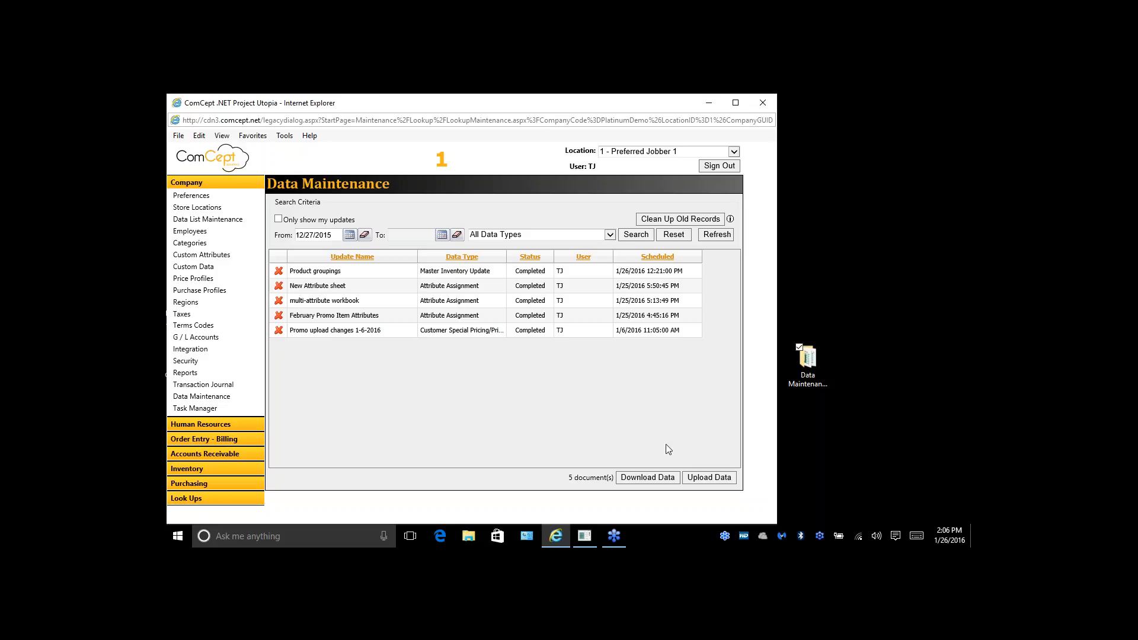
- Start a data download and view the data types available in the Download Settings
{"action": "left_click", "coordinate": [644, 485]}
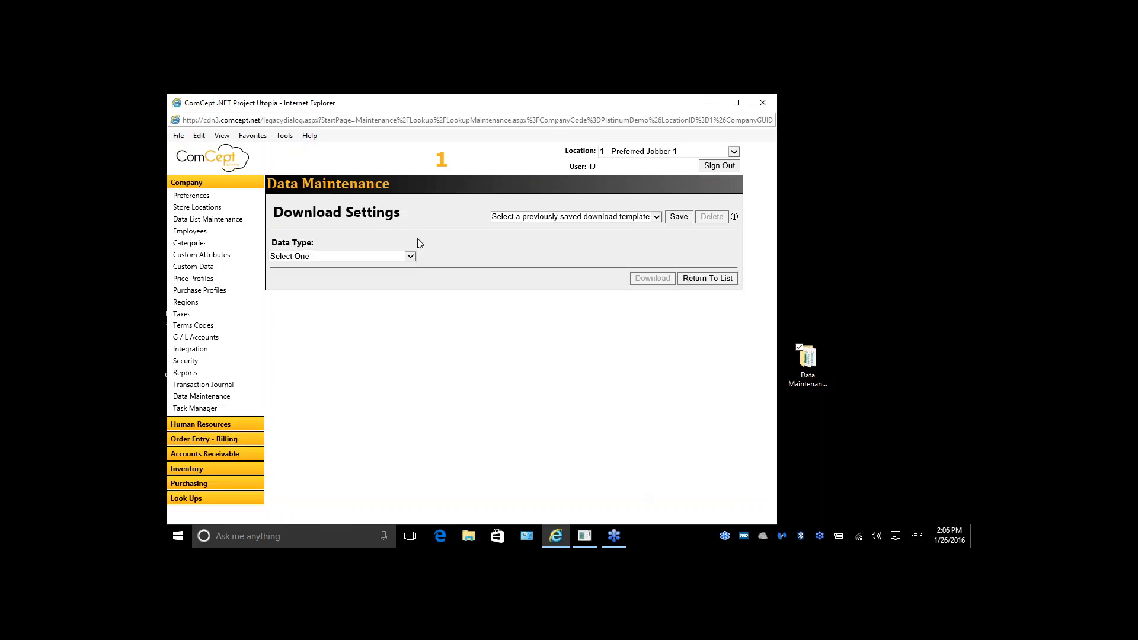
{"action": "left_click", "coordinate": [411, 257]}
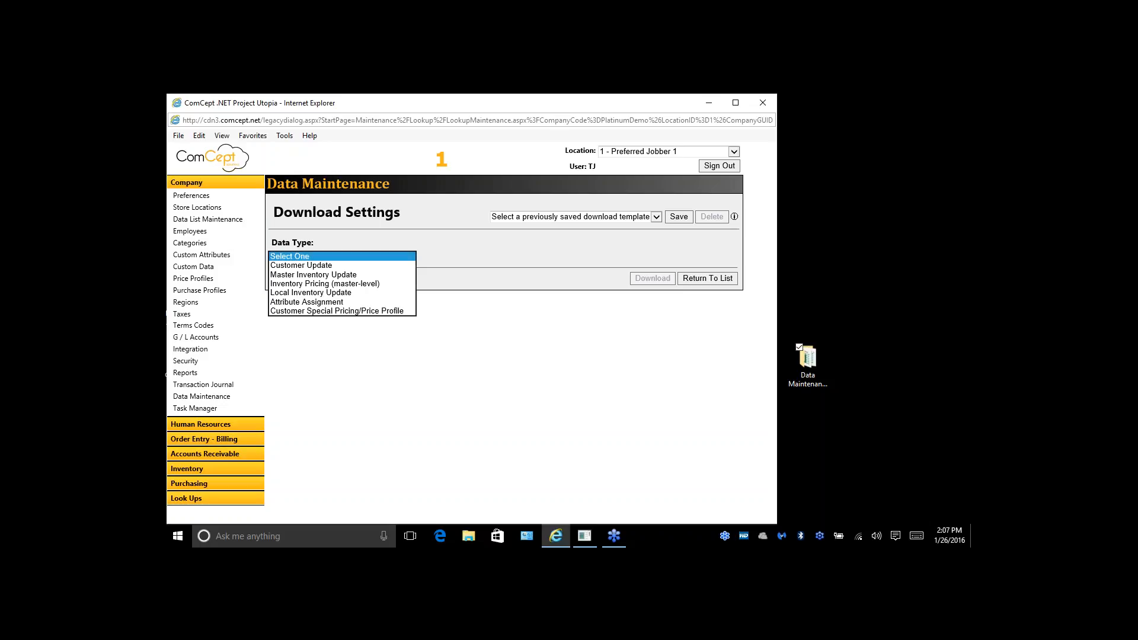
- Open the Attribute Assignment 1-25-2016-1 workbook and examine its Data Type, Customer Name/Item Desc and Attribute Name columns
{"action": "left_click", "coordinate": [805, 359]}
{"action": "double_click", "coordinate": [805, 357]}
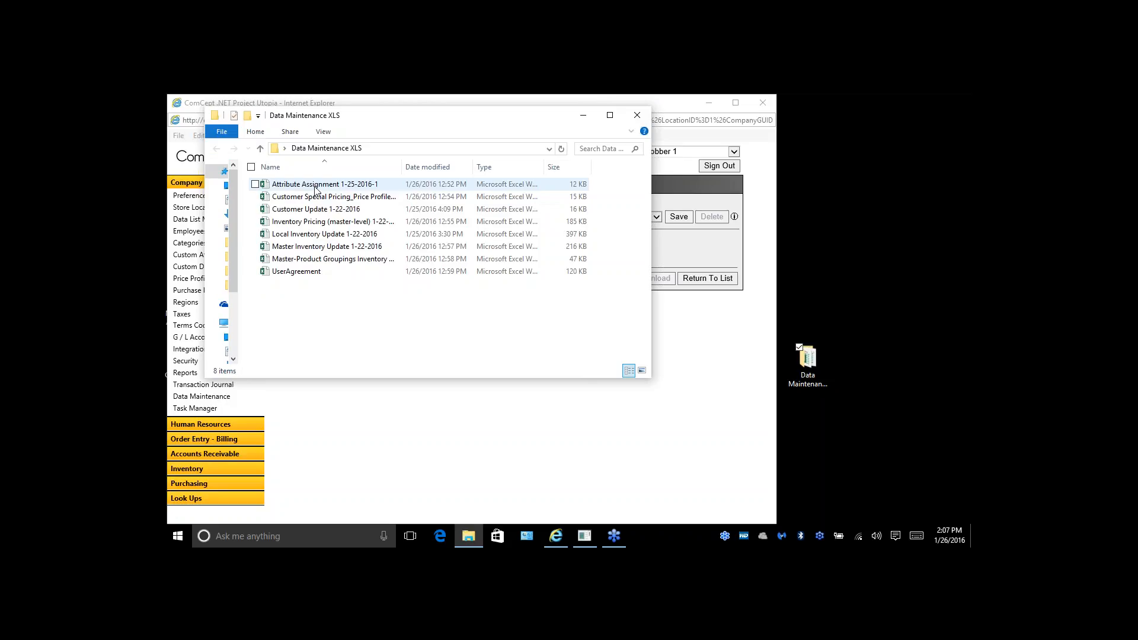
{"action": "double_click", "coordinate": [315, 187]}
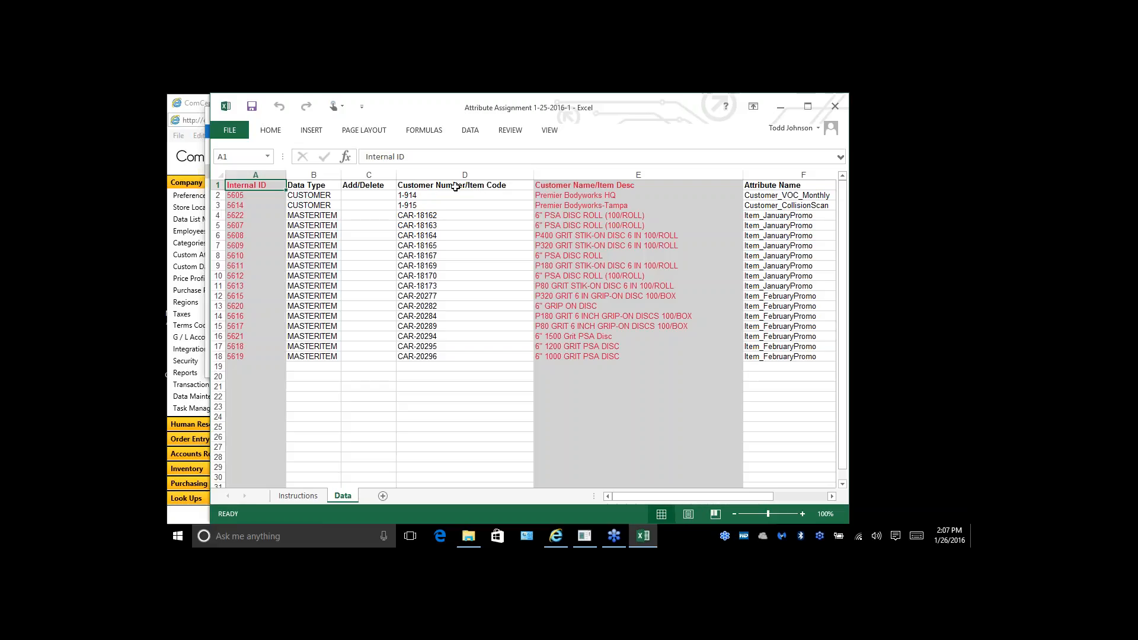
{"action": "left_click", "coordinate": [313, 194]}
{"action": "left_click", "coordinate": [316, 215]}
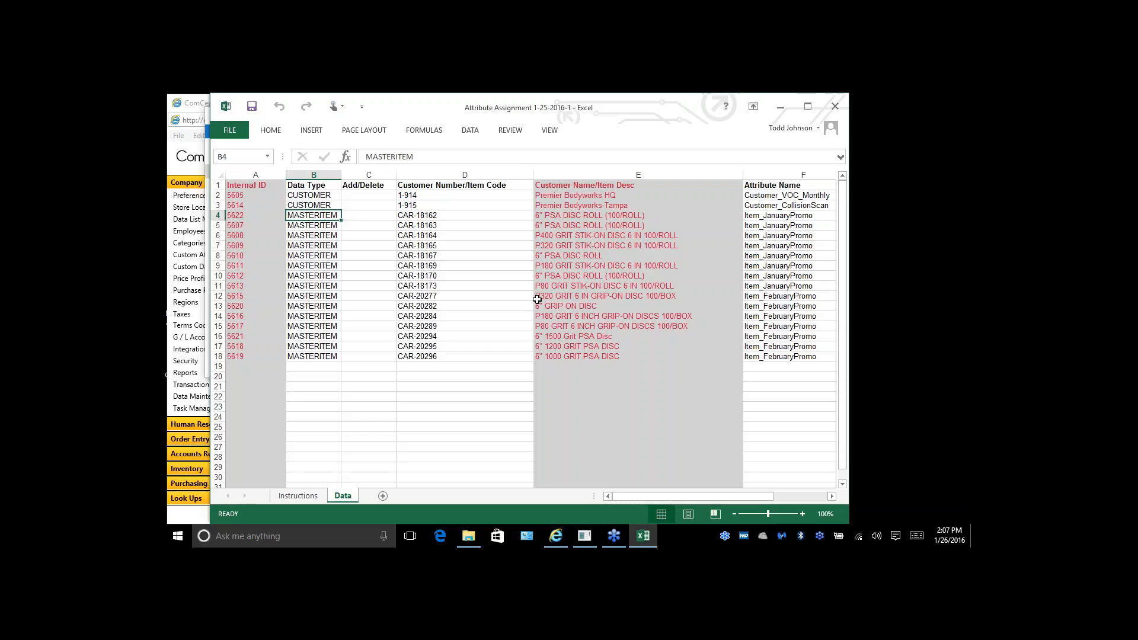
{"action": "left_click", "coordinate": [604, 174]}
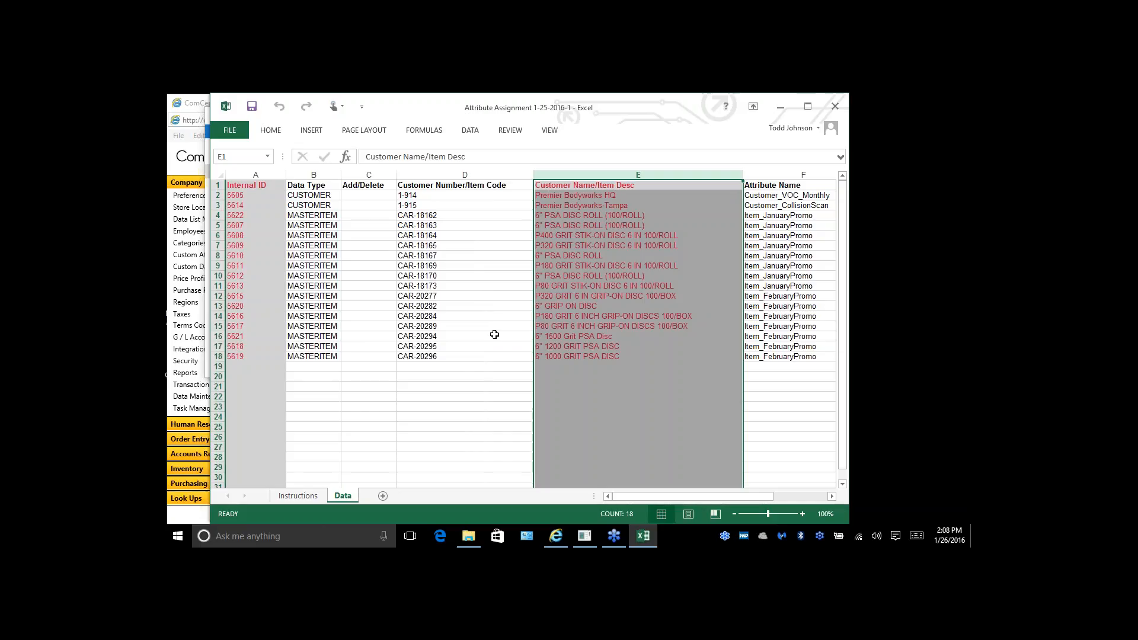
{"action": "left_click", "coordinate": [788, 175]}
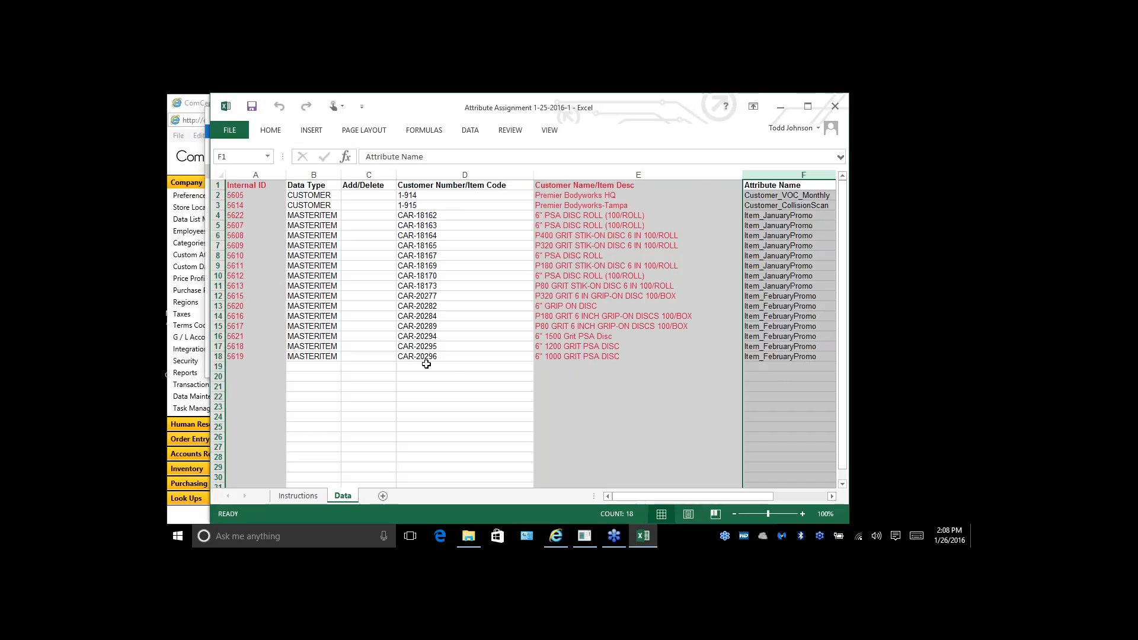
- Examine the empty entry rows from row 19 down in the editable columns, and close the Attribute Assignment workbook
{"action": "left_click_drag", "start_coordinate": [427, 365], "coordinate": [427, 446]}
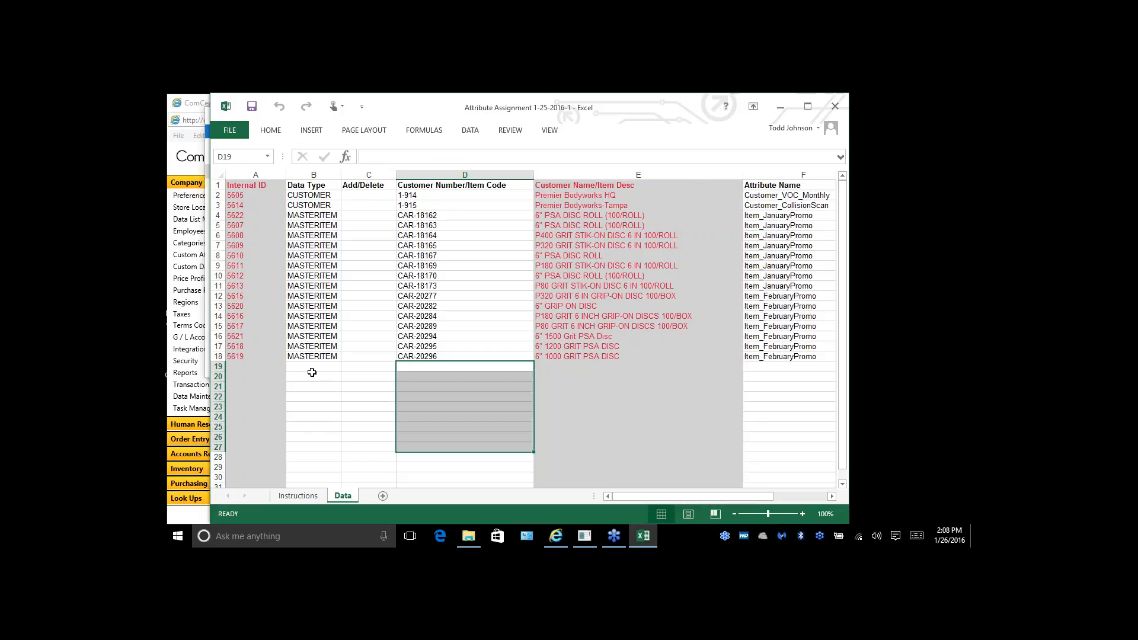
{"action": "left_click_drag", "start_coordinate": [313, 366], "coordinate": [311, 460]}
{"action": "left_click_drag", "start_coordinate": [772, 368], "coordinate": [767, 460]}
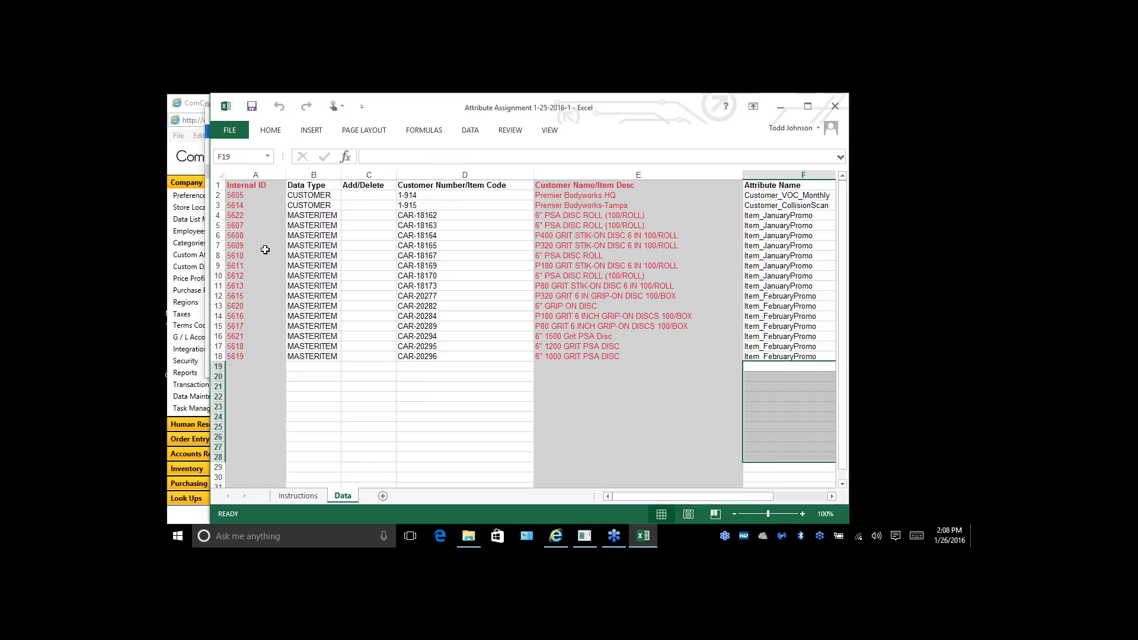
{"action": "left_click", "coordinate": [367, 365]}
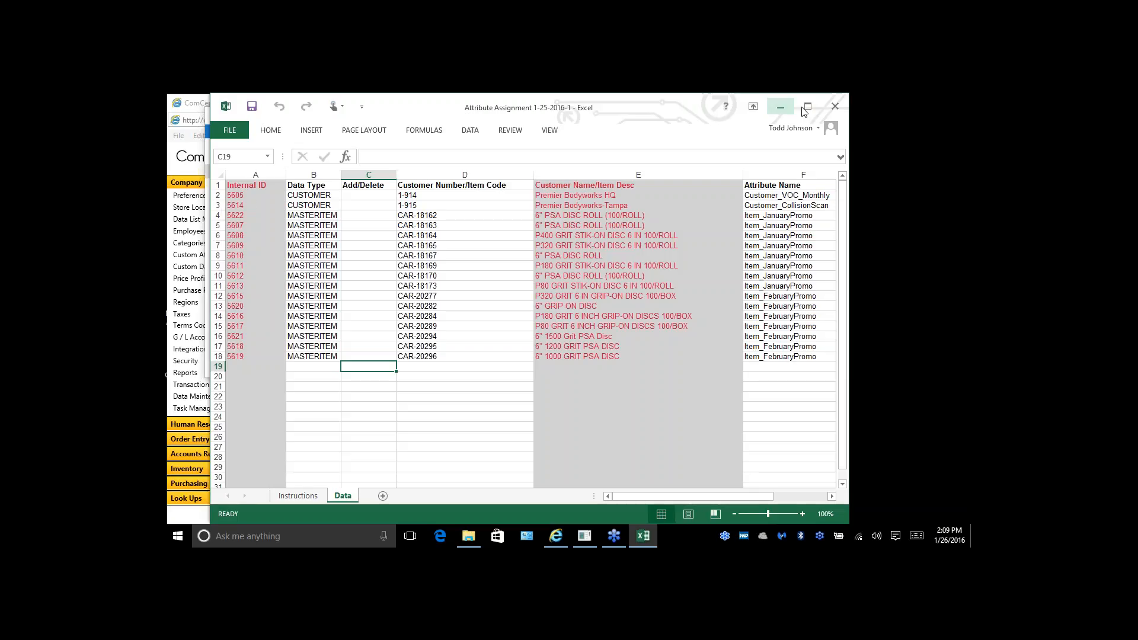
{"action": "left_click", "coordinate": [835, 107]}
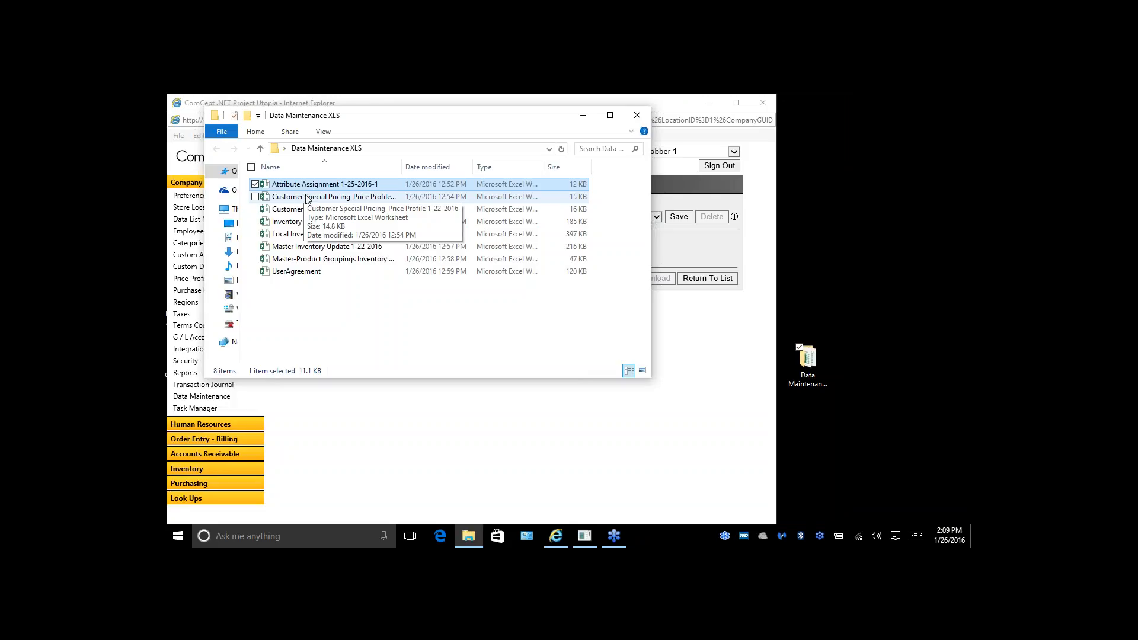
- Open the Customer Special Pricing_Price Profile 1-22-2016 workbook and highlight its Add/Delete/Change column
{"action": "double_click", "coordinate": [307, 198]}
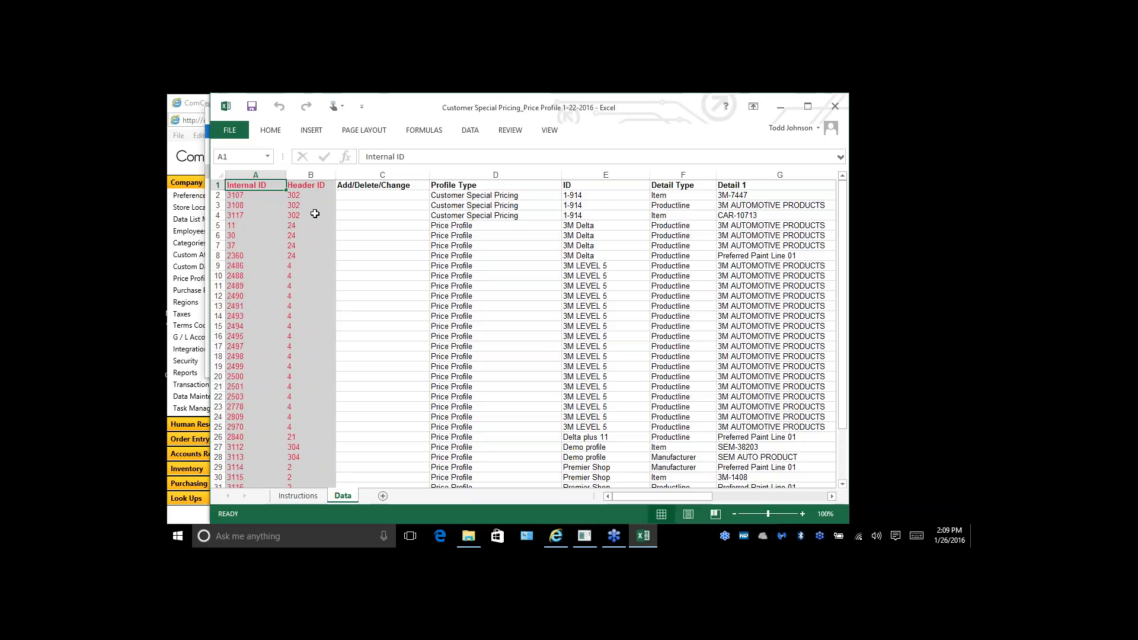
{"action": "left_click", "coordinate": [383, 175]}
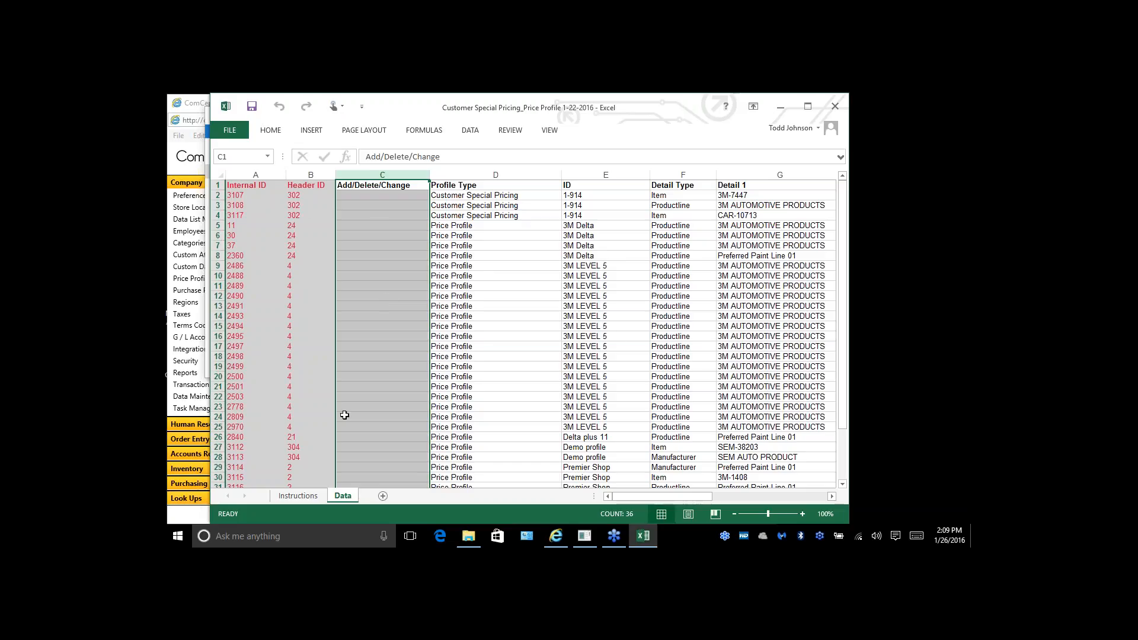
- Enter Delete in the Add/Delete/Change column for the Monthly Specials promotion in row 33
{"action": "scroll", "coordinate": [343, 415], "scroll_direction": "down", "scroll_amount": 4}
{"action": "scroll", "coordinate": [345, 415], "scroll_direction": "down", "scroll_amount": 1}
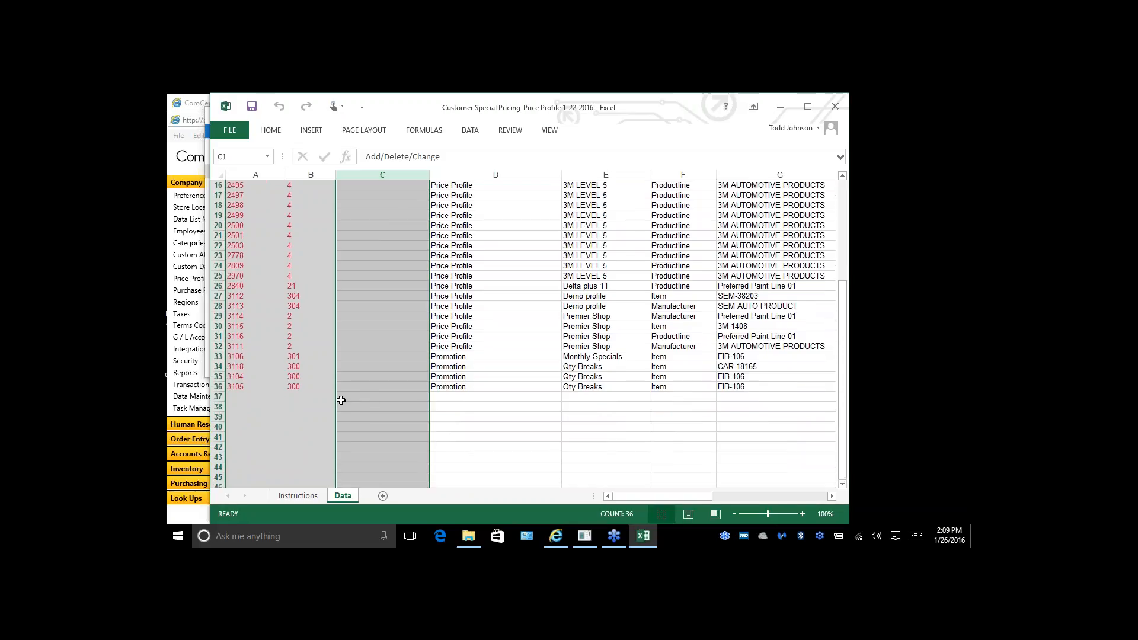
{"action": "left_click", "coordinate": [374, 394]}
{"action": "left_click", "coordinate": [373, 355]}
{"action": "type", "text": "De;lete"}
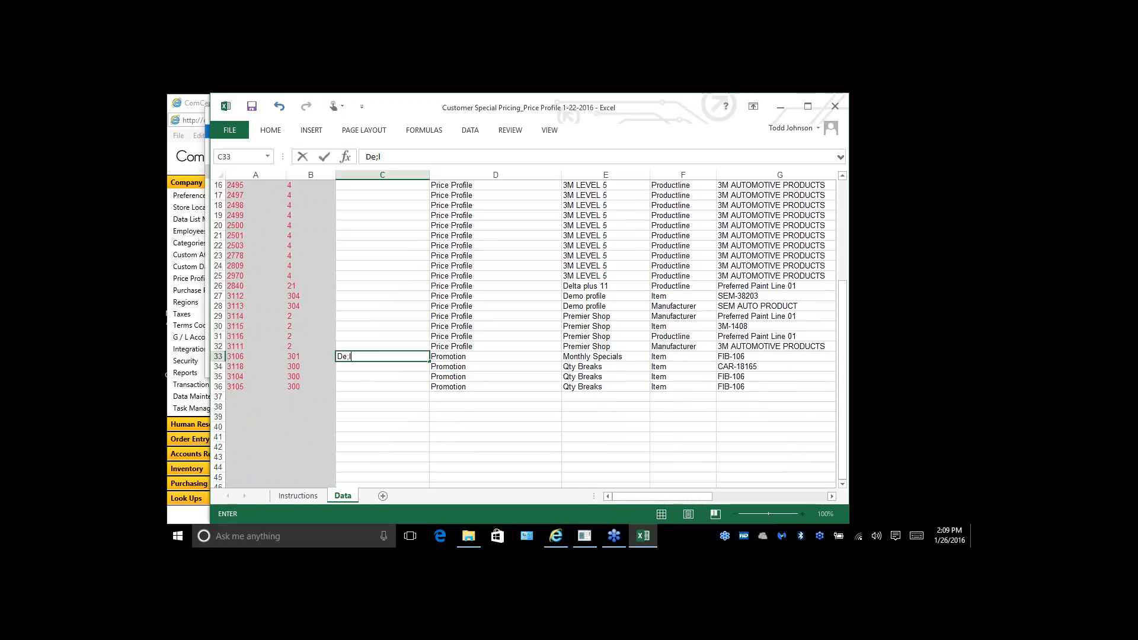
{"action": "key", "text": "Left"}
{"action": "key", "text": "Left"}
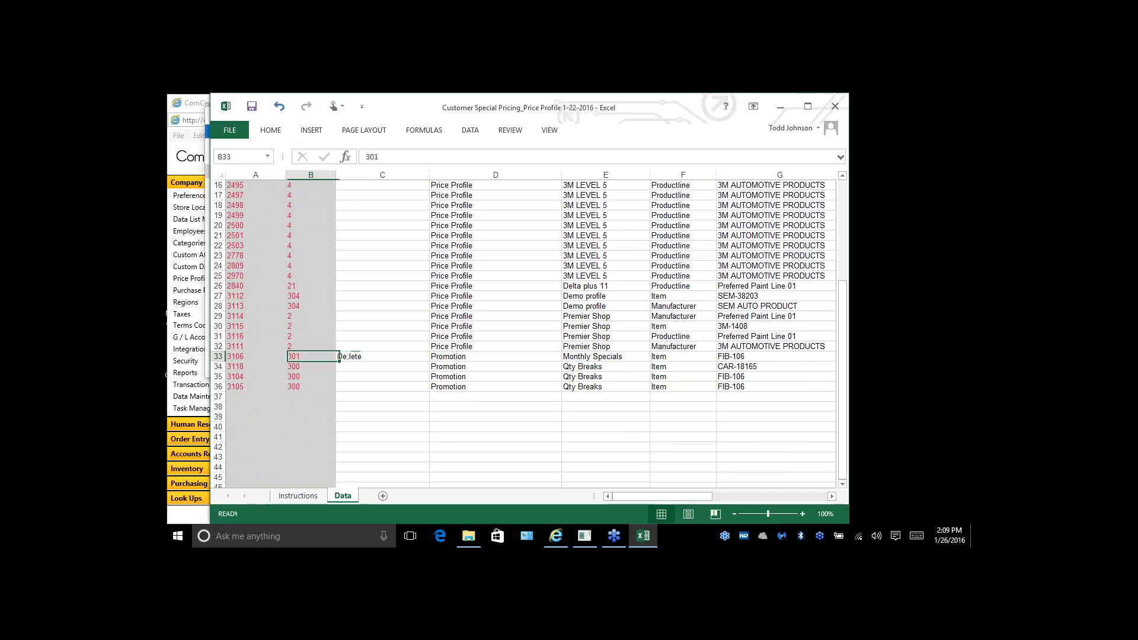
{"action": "left_click", "coordinate": [359, 366]}
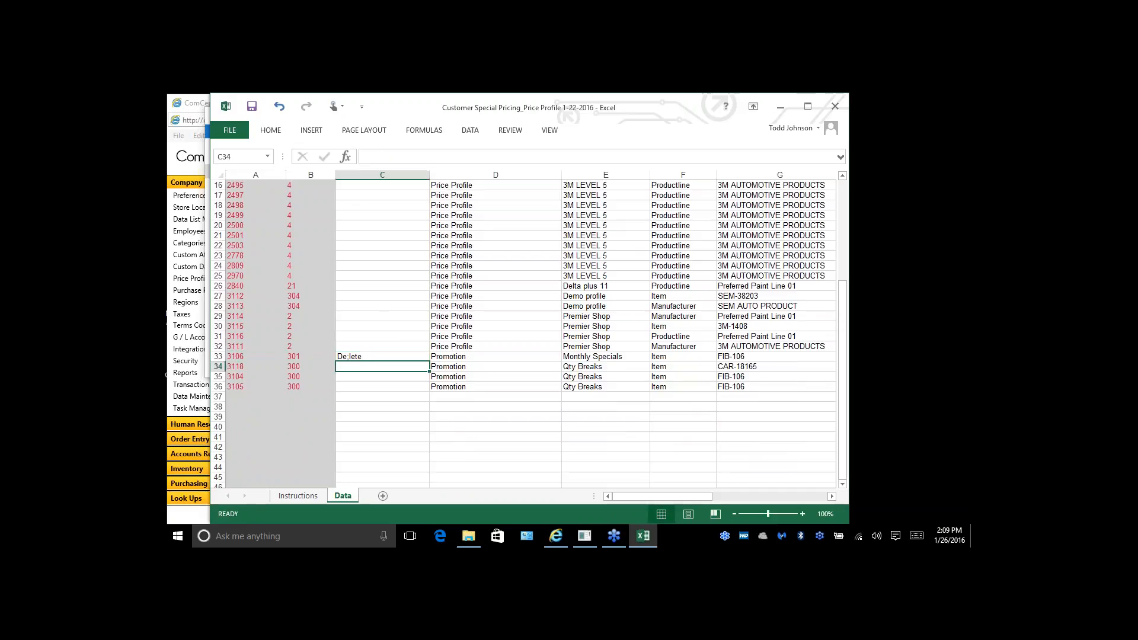
{"action": "double_click", "coordinate": [346, 358]}
{"action": "key", "text": "BackSpace"}
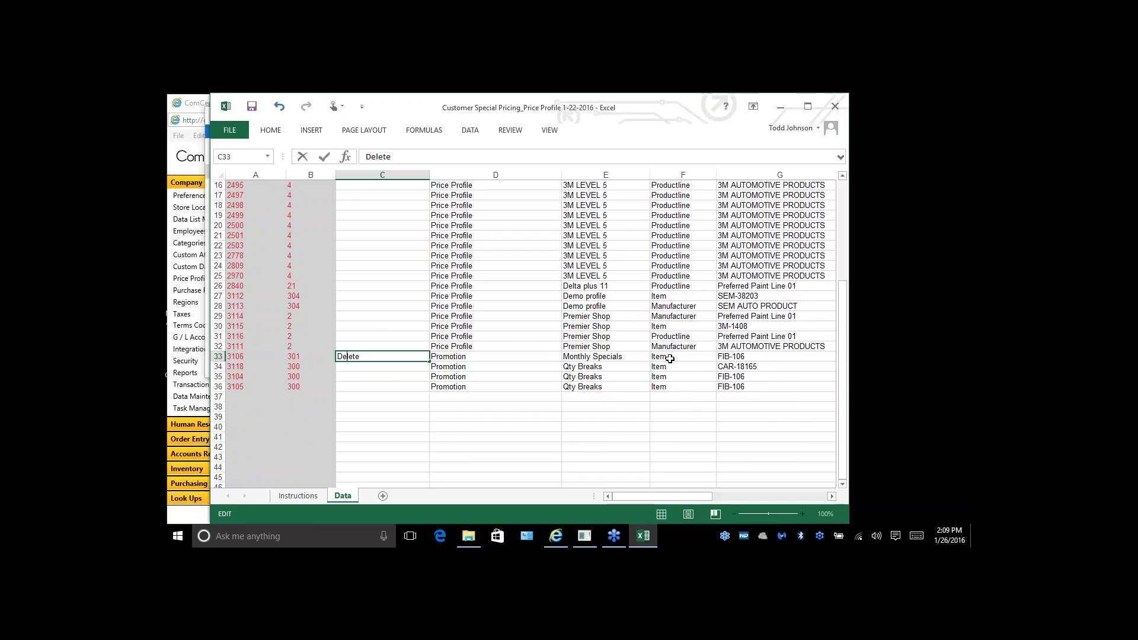
- Review the pricing columns through End Date, highlight rows 7 to 17, and close the workbook without saving
{"action": "left_click_drag", "start_coordinate": [664, 497], "coordinate": [751, 502]}
{"action": "scroll", "coordinate": [699, 407], "scroll_direction": "up", "scroll_amount": 5}
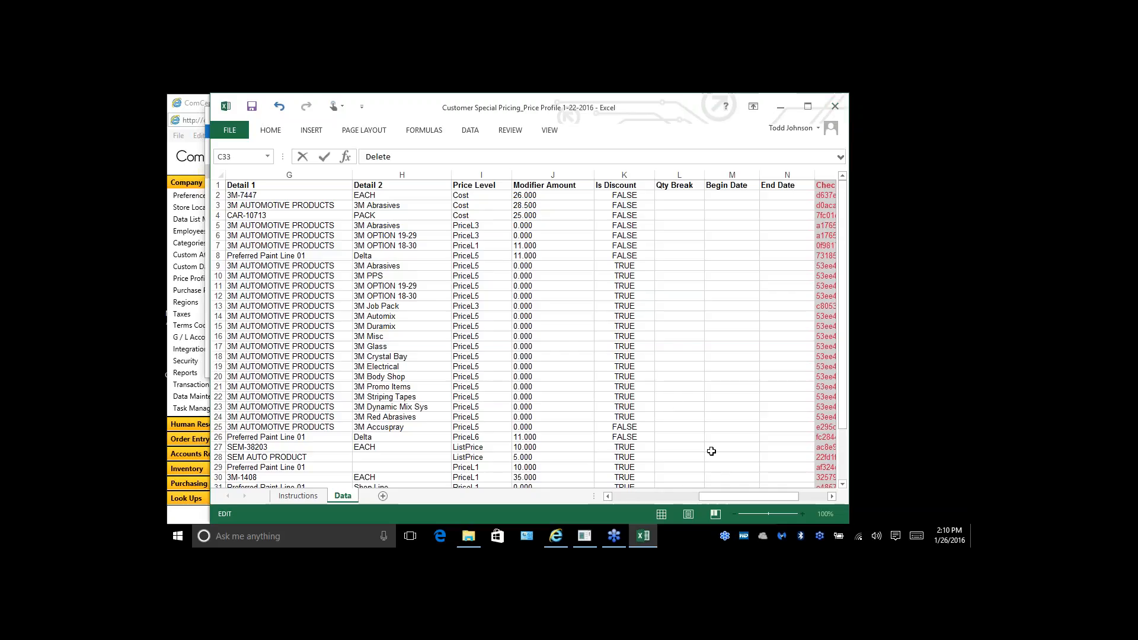
{"action": "left_click_drag", "start_coordinate": [737, 495], "coordinate": [649, 500]}
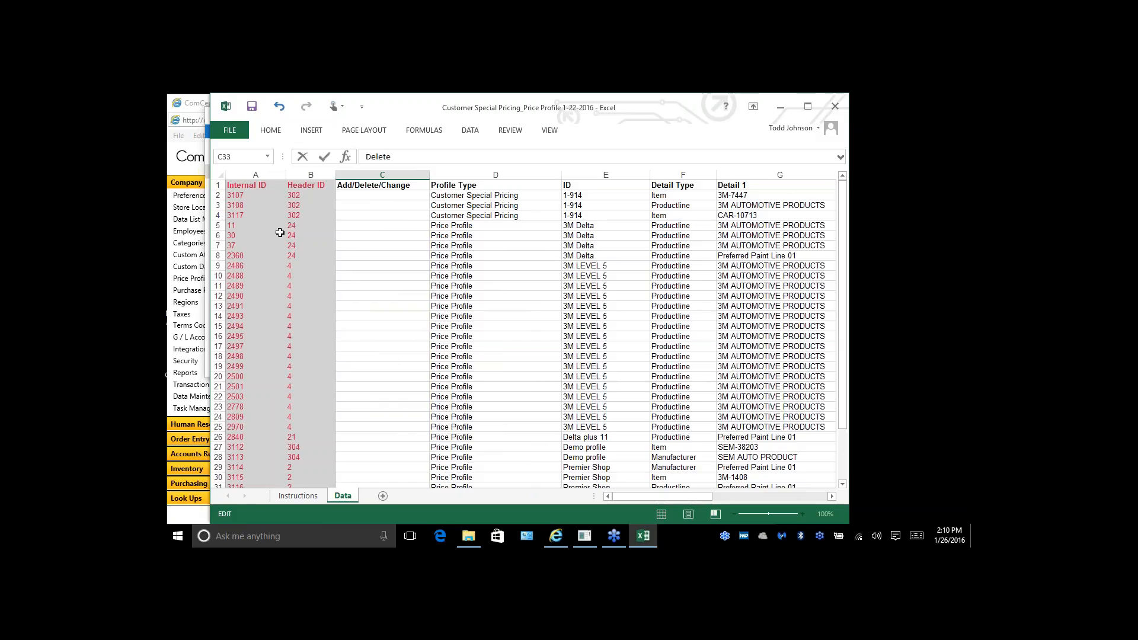
{"action": "left_click_drag", "start_coordinate": [219, 246], "coordinate": [219, 346]}
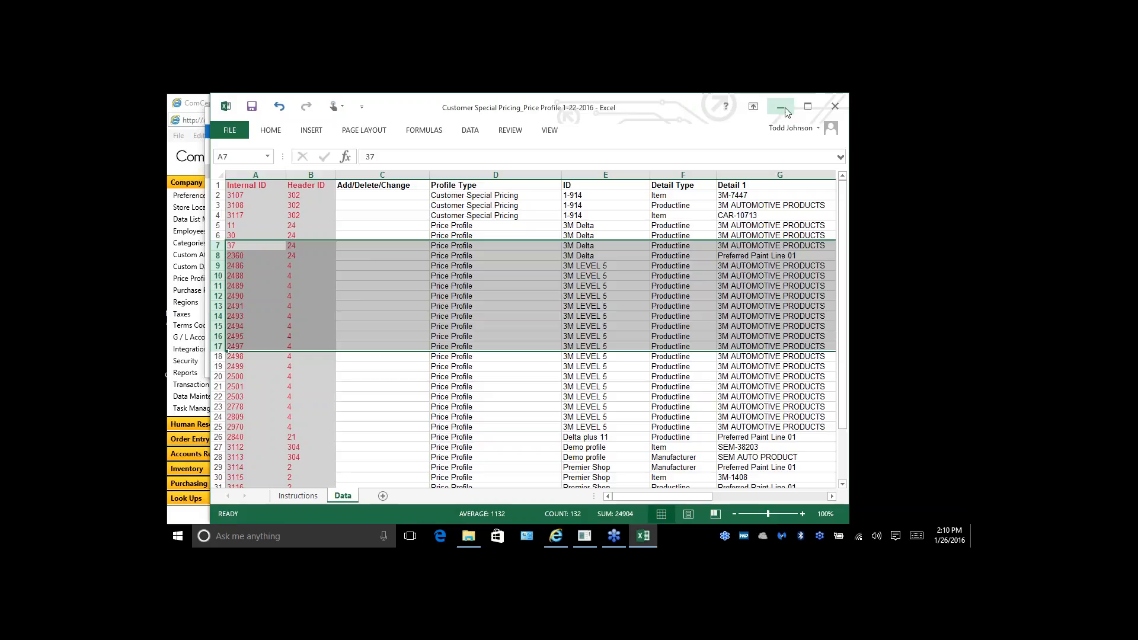
{"action": "left_click", "coordinate": [836, 106]}
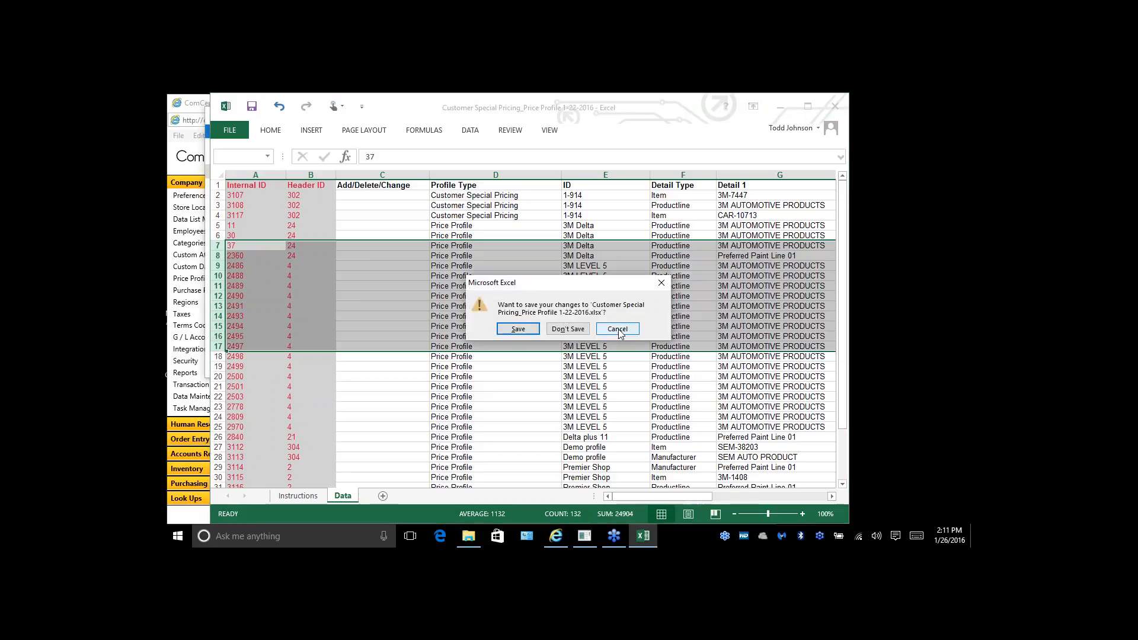
{"action": "left_click", "coordinate": [546, 331]}
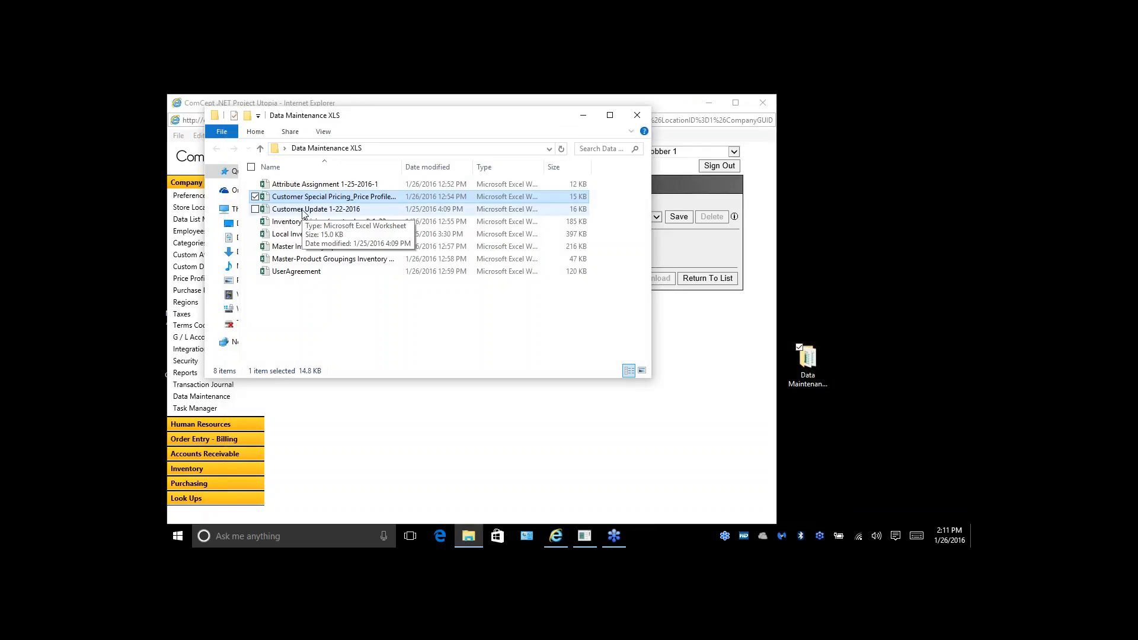
- Open the Customer Update 1-22-2016 workbook and review its columns from Company Name through CheckSum
{"action": "left_click", "coordinate": [303, 210]}
{"action": "double_click", "coordinate": [303, 211]}
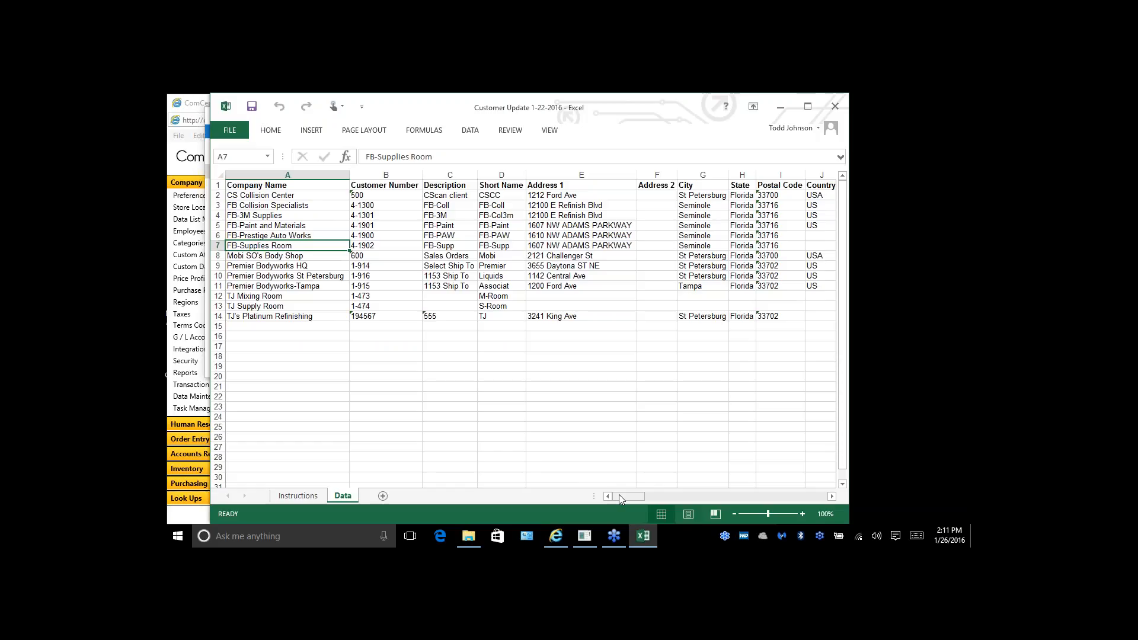
{"action": "left_click_drag", "start_coordinate": [619, 496], "coordinate": [699, 501]}
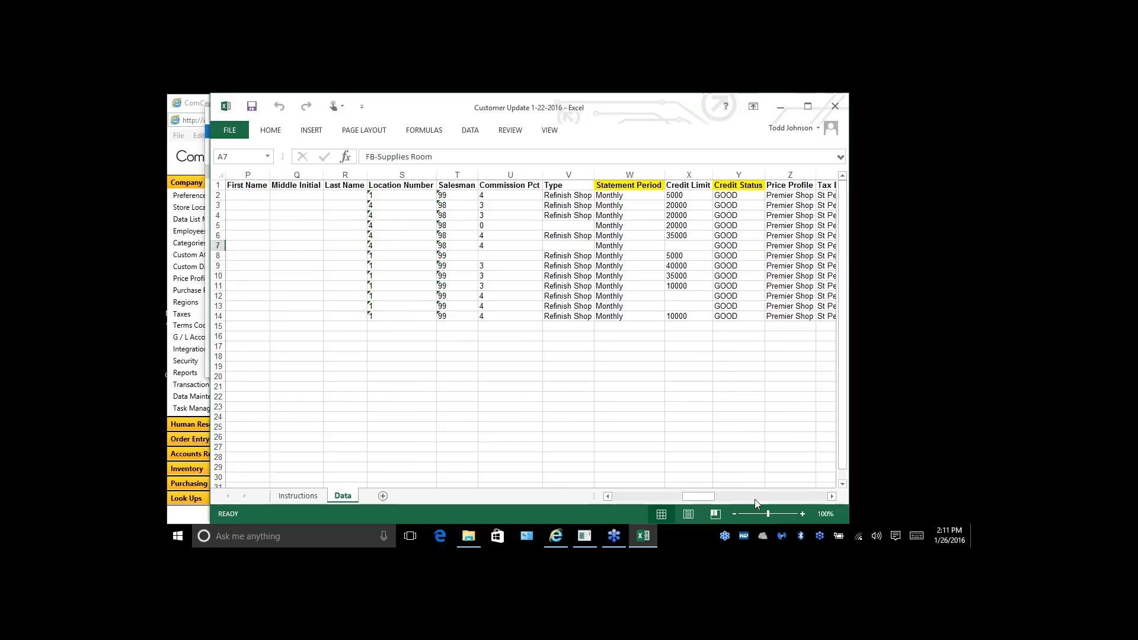
{"action": "left_click_drag", "start_coordinate": [706, 497], "coordinate": [770, 508]}
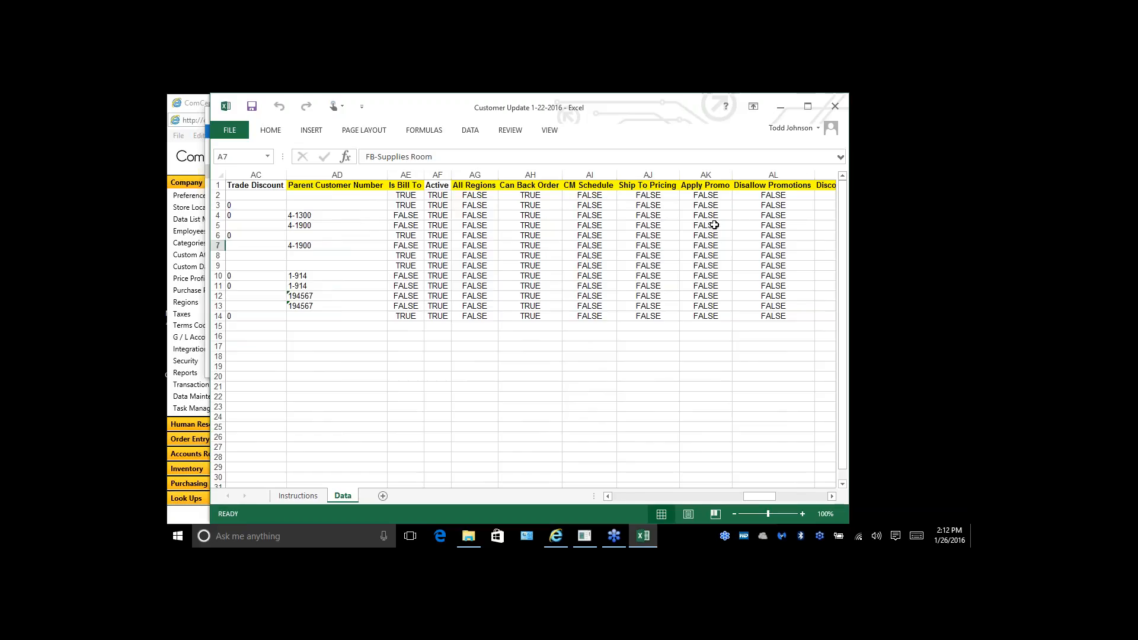
{"action": "left_click_drag", "start_coordinate": [769, 497], "coordinate": [819, 509]}
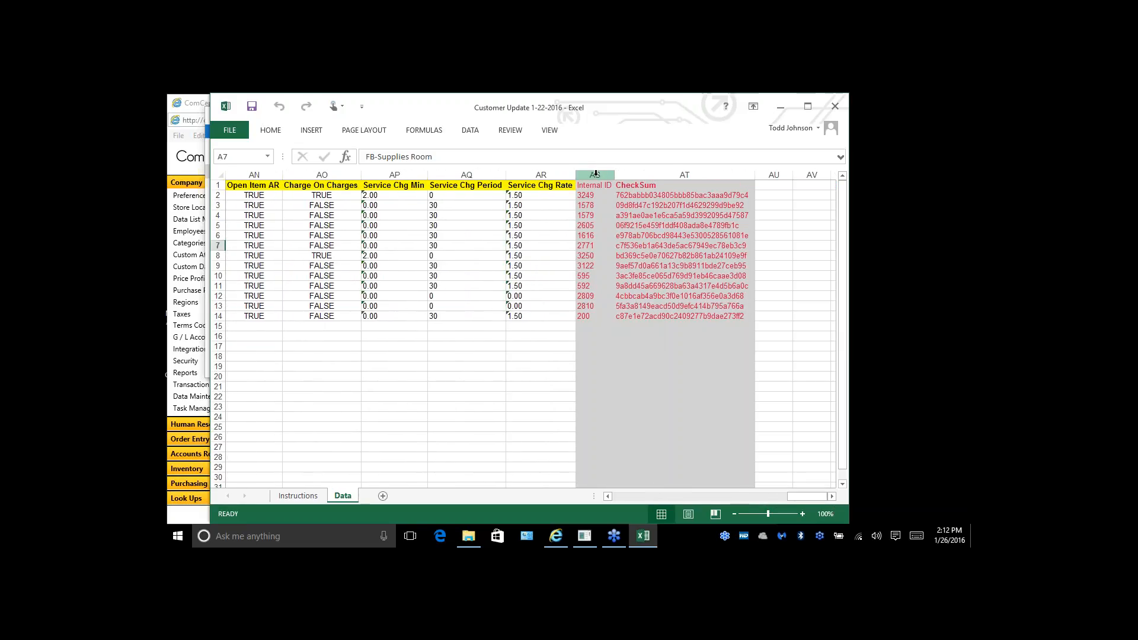
- Highlight the Internal ID and CheckSum columns and then rows 3 to 8, and close the Customer Update workbook
{"action": "left_click_drag", "start_coordinate": [590, 173], "coordinate": [620, 175]}
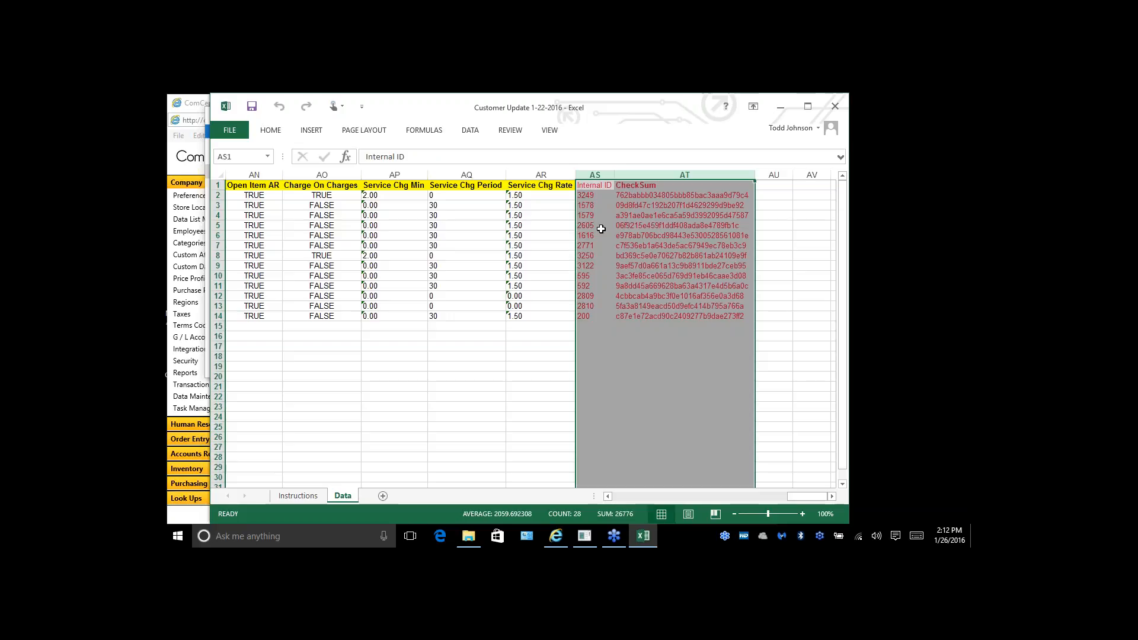
{"action": "left_click", "coordinate": [219, 206]}
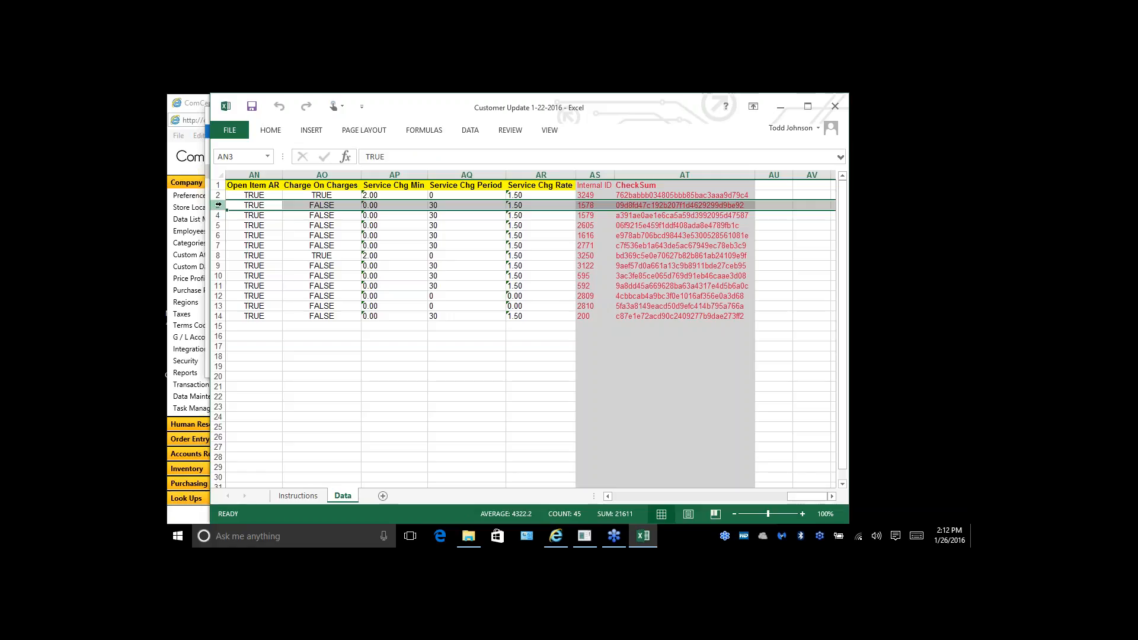
{"action": "left_click_drag", "start_coordinate": [221, 209], "coordinate": [217, 259]}
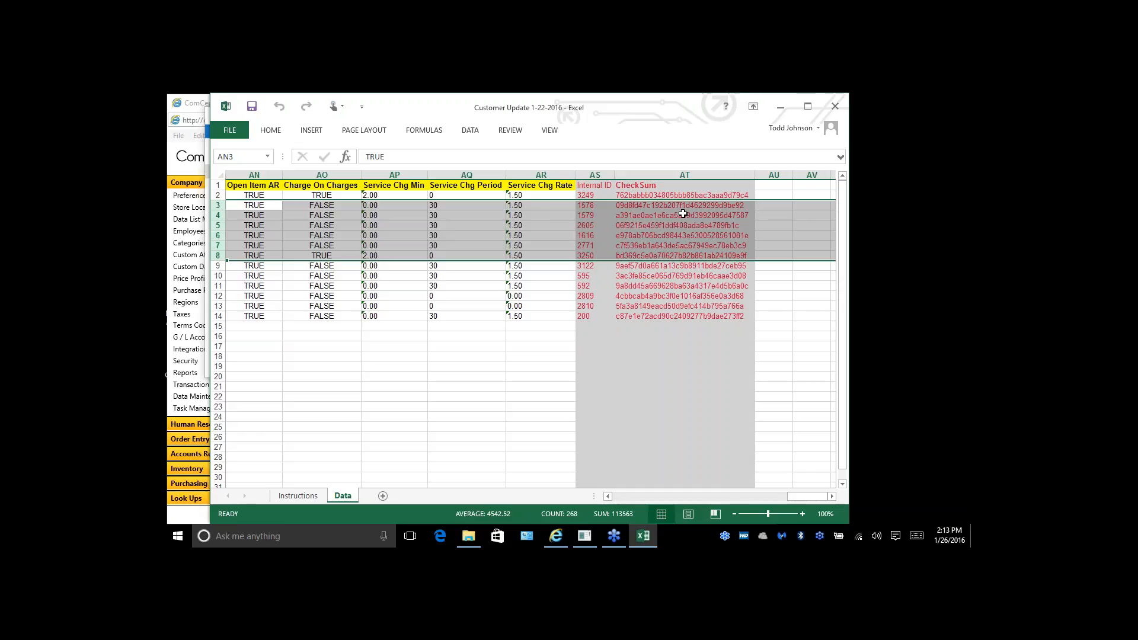
{"action": "left_click", "coordinate": [836, 108]}
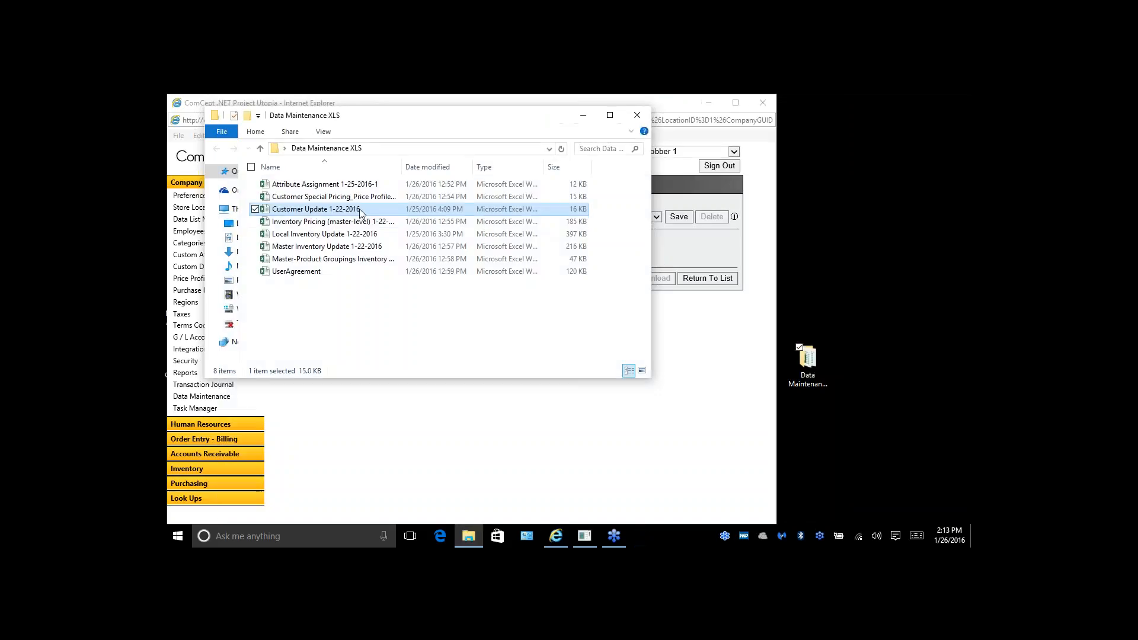
- Open the Inventory Pricing (master-level) 1-22-2016 workbook and highlight its Internal ID and CheckSum columns
{"action": "double_click", "coordinate": [308, 223]}
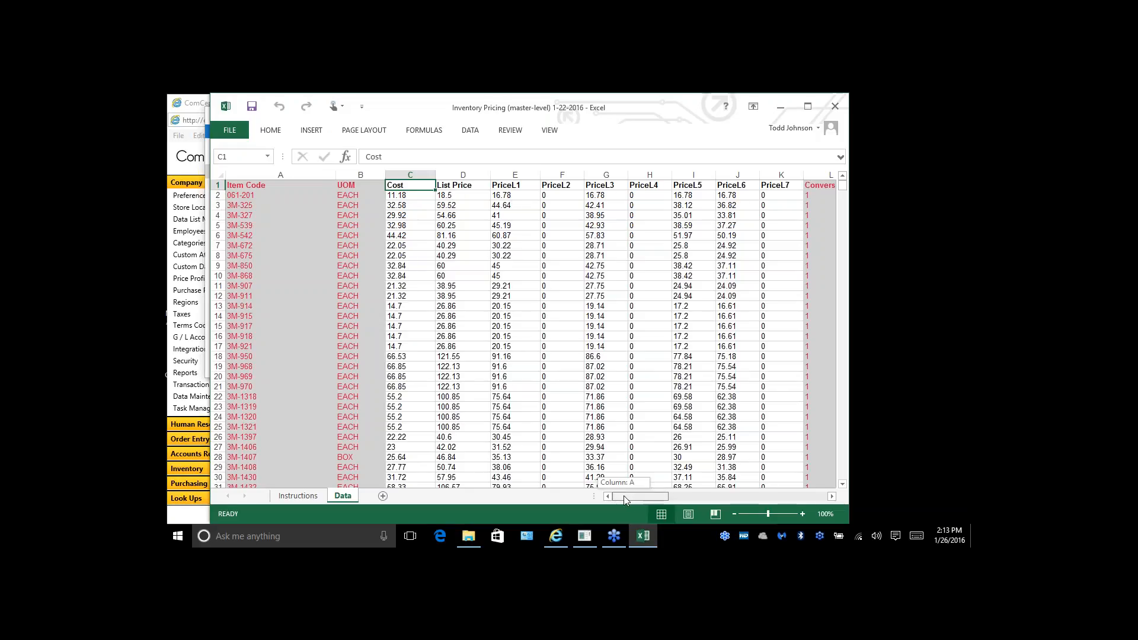
{"action": "left_click_drag", "start_coordinate": [624, 495], "coordinate": [800, 501]}
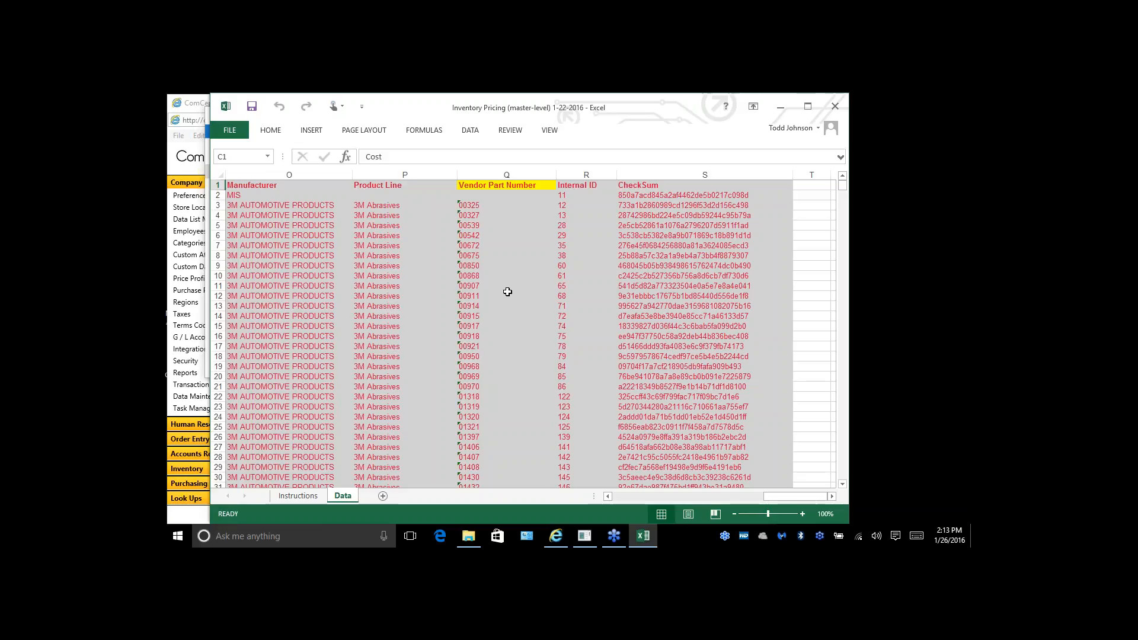
{"action": "left_click", "coordinate": [579, 173]}
{"action": "left_click_drag", "start_coordinate": [579, 173], "coordinate": [625, 174]}
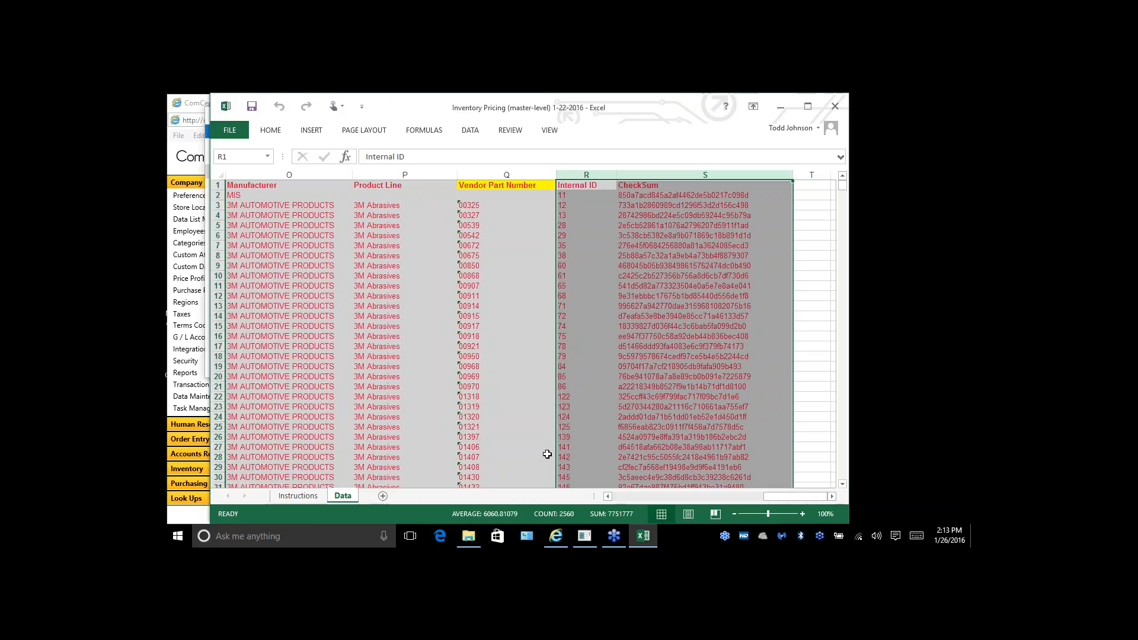
- Highlight the editable price columns from Cost through PriceL7, and close the Inventory Pricing workbook
{"action": "left_click_drag", "start_coordinate": [792, 495], "coordinate": [652, 501]}
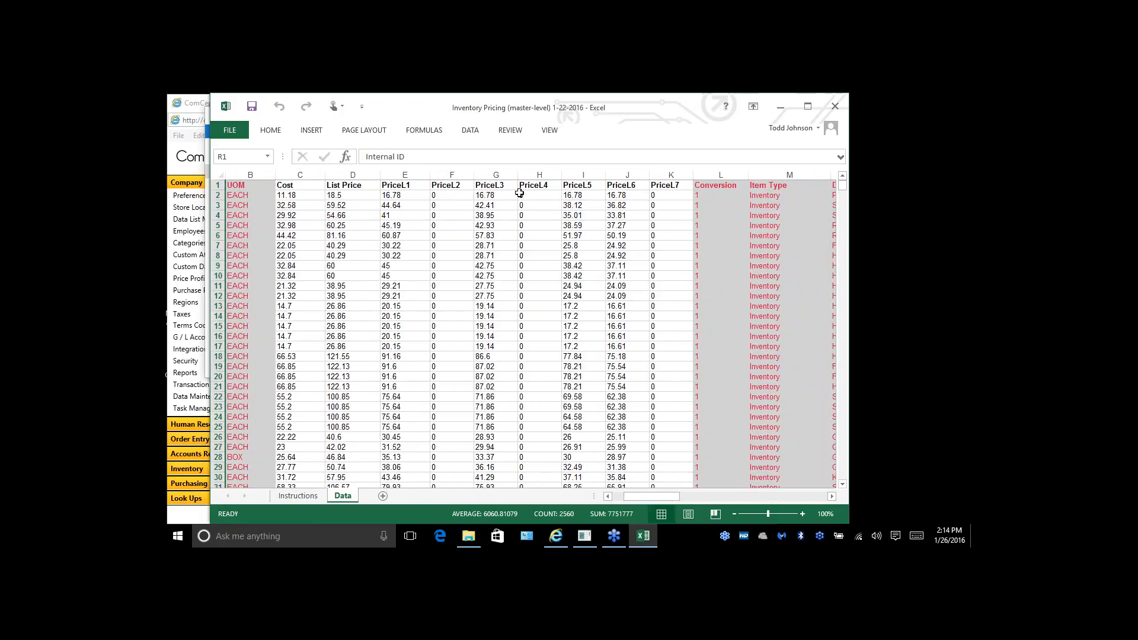
{"action": "left_click_drag", "start_coordinate": [671, 175], "coordinate": [302, 183]}
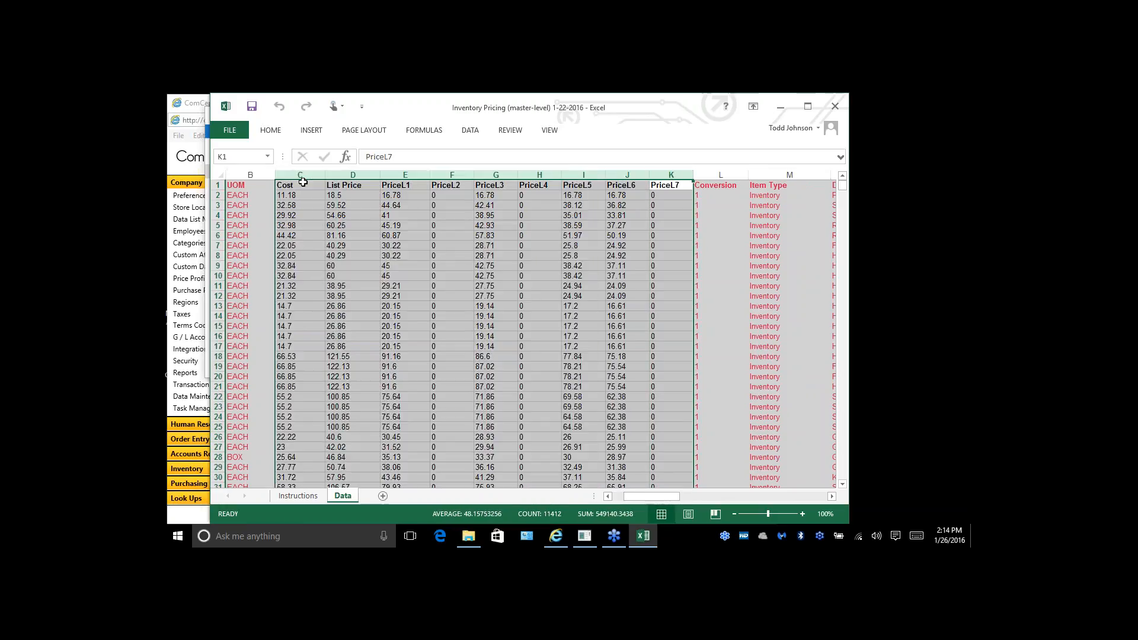
{"action": "left_click", "coordinate": [407, 265]}
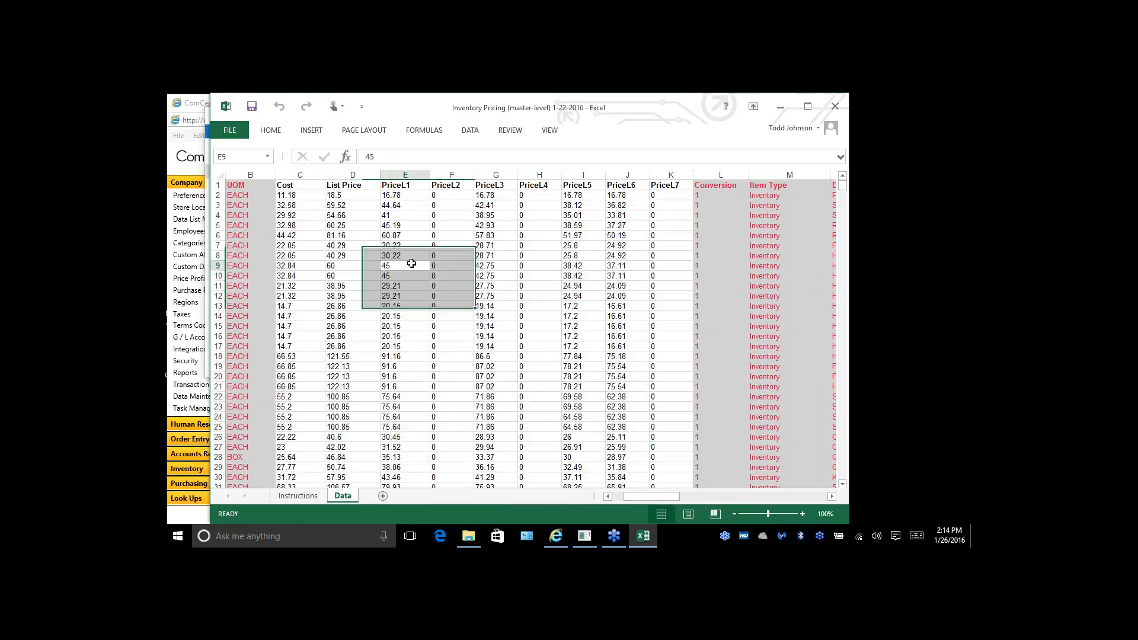
{"action": "left_click", "coordinate": [835, 107]}
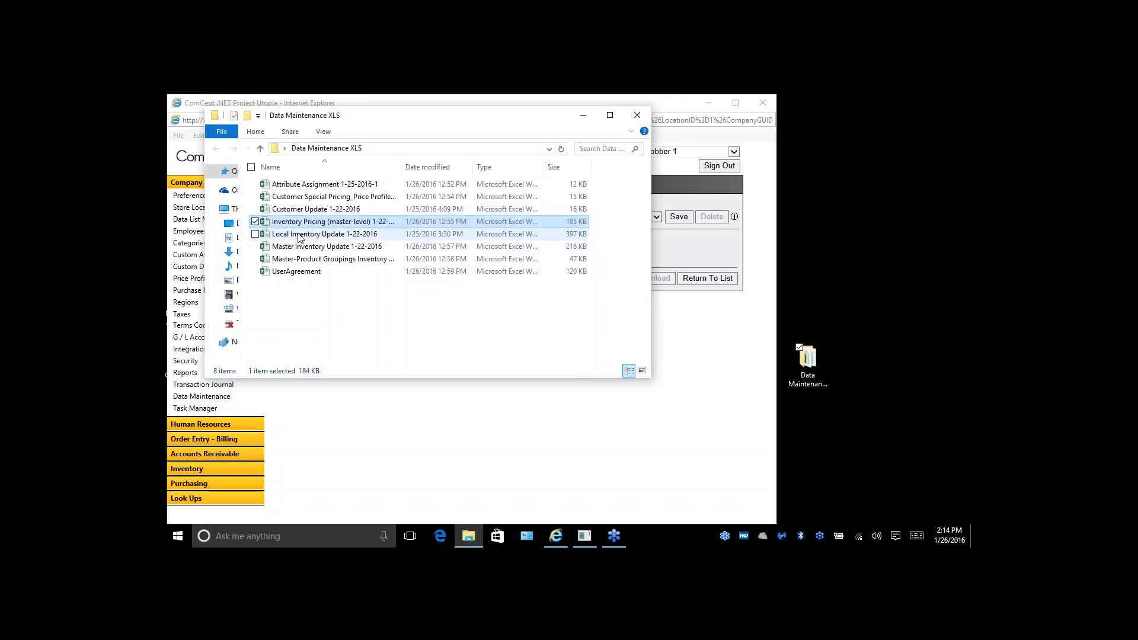
- Open the Local Inventory Update 1-22-2016 workbook and review its columns from Item Code through List Price
{"action": "double_click", "coordinate": [300, 236]}
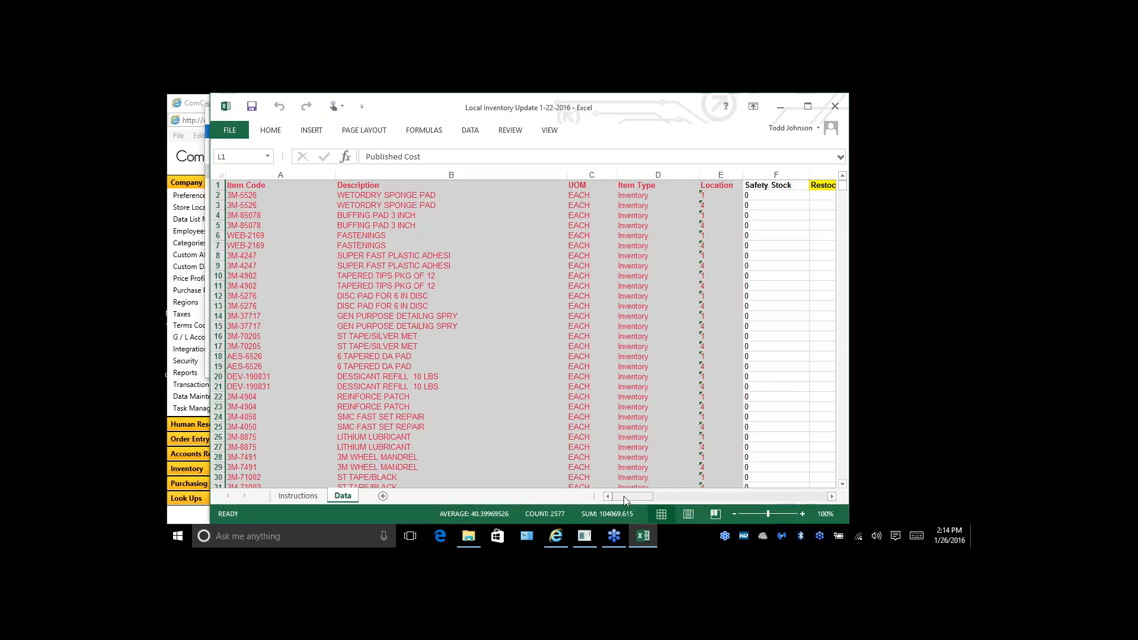
{"action": "mouse_move", "coordinate": [638, 494]}
{"action": "left_mouse_down"}
{"action": "mouse_move", "coordinate": [655, 495]}
{"action": "mouse_move", "coordinate": [638, 492]}
{"action": "left_mouse_up"}
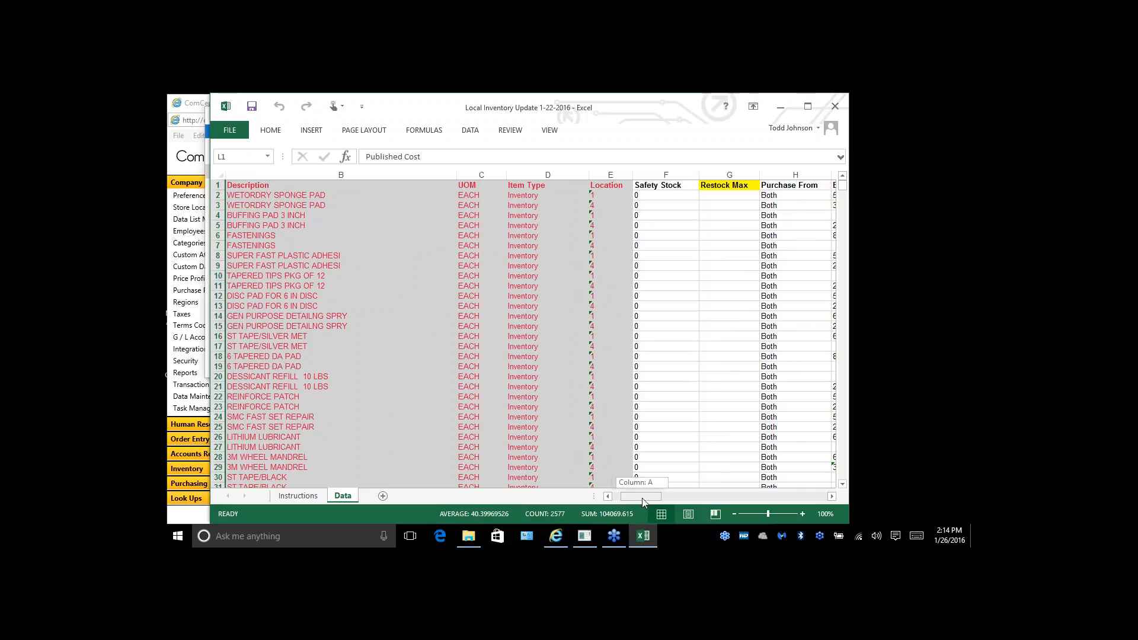
{"action": "left_click_drag", "start_coordinate": [665, 499], "coordinate": [674, 500]}
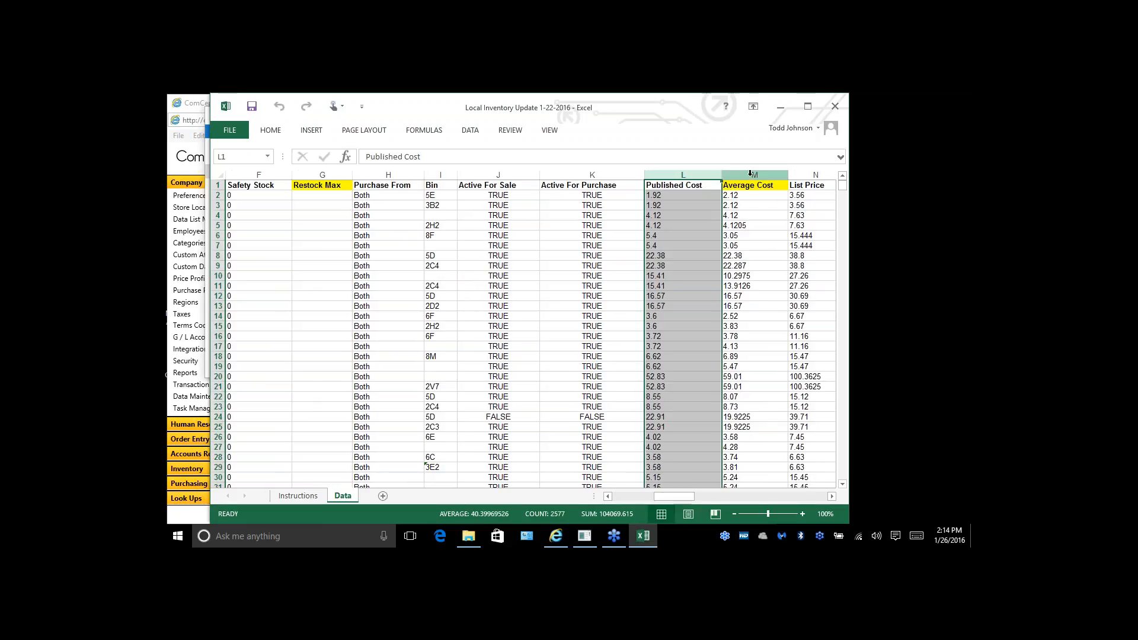
- Highlight the Average Cost column, review the remaining columns through CheckSum, and close the Local Inventory Update workbook
{"action": "left_click", "coordinate": [751, 174]}
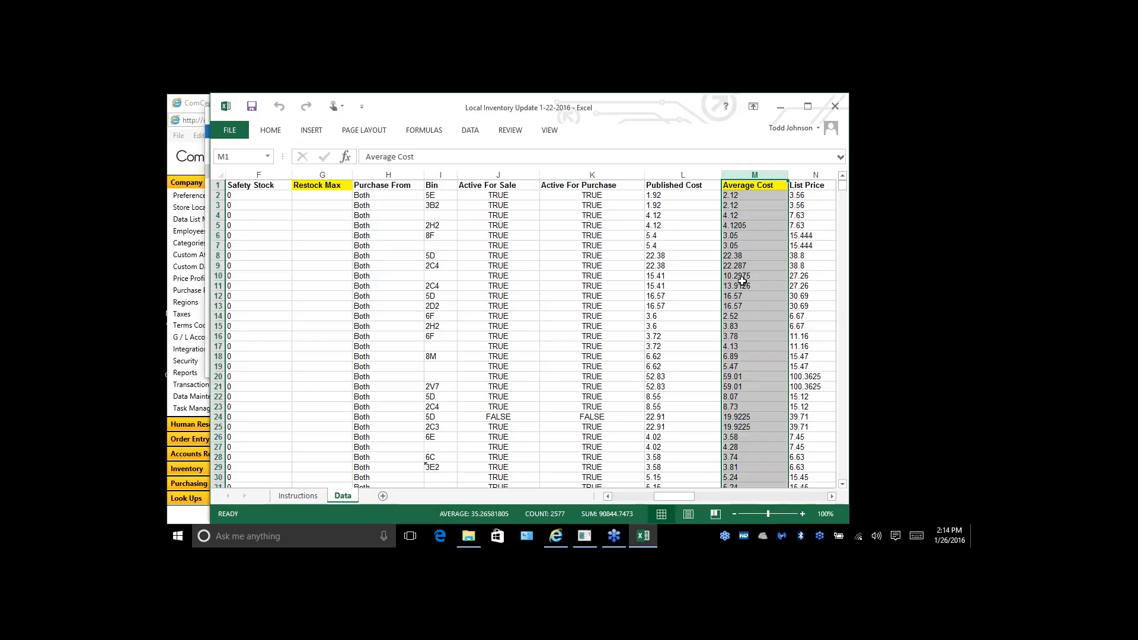
{"action": "left_click_drag", "start_coordinate": [684, 499], "coordinate": [792, 518]}
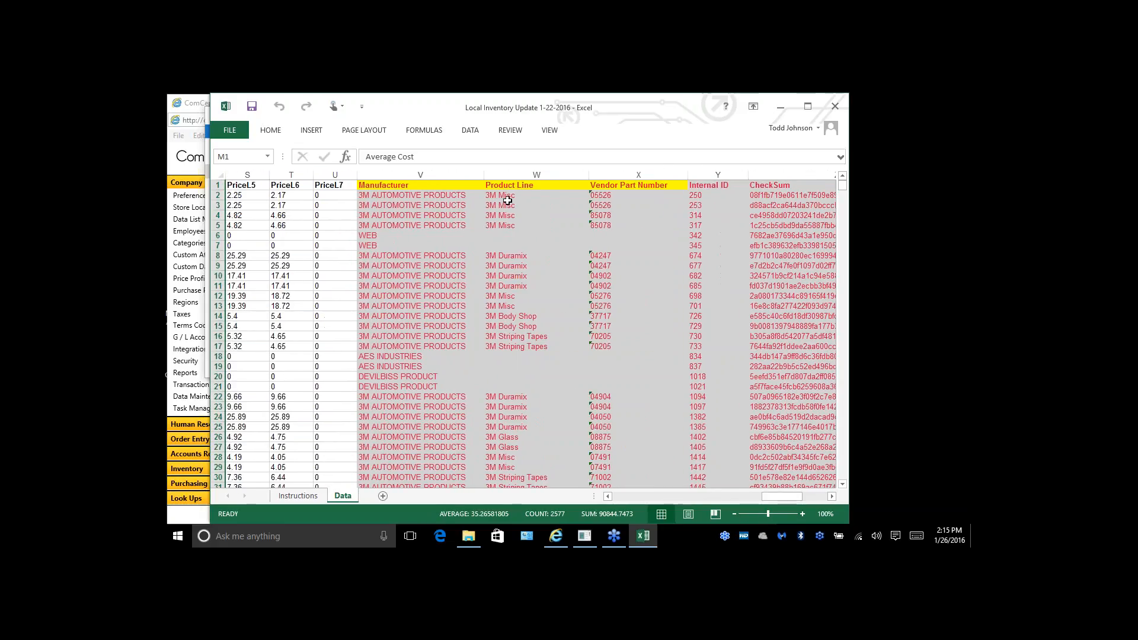
{"action": "left_click", "coordinate": [836, 106]}
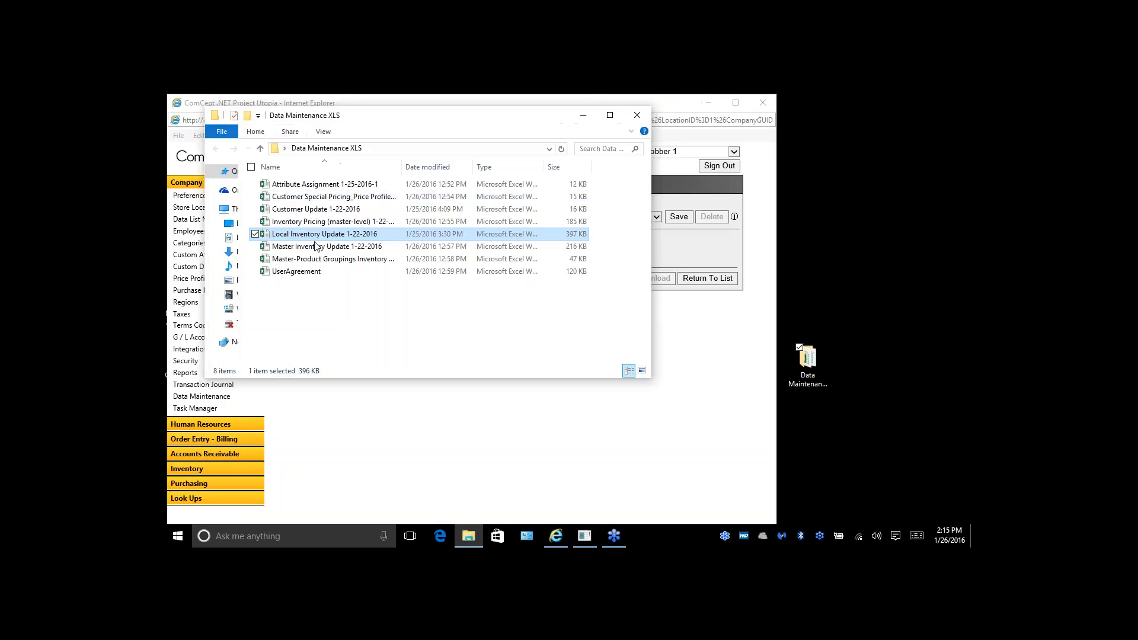
- Open the Master Inventory Update 1-22-2016 workbook and review its columns from Item Code through Tax Group, including Core Charge
{"action": "double_click", "coordinate": [316, 248]}
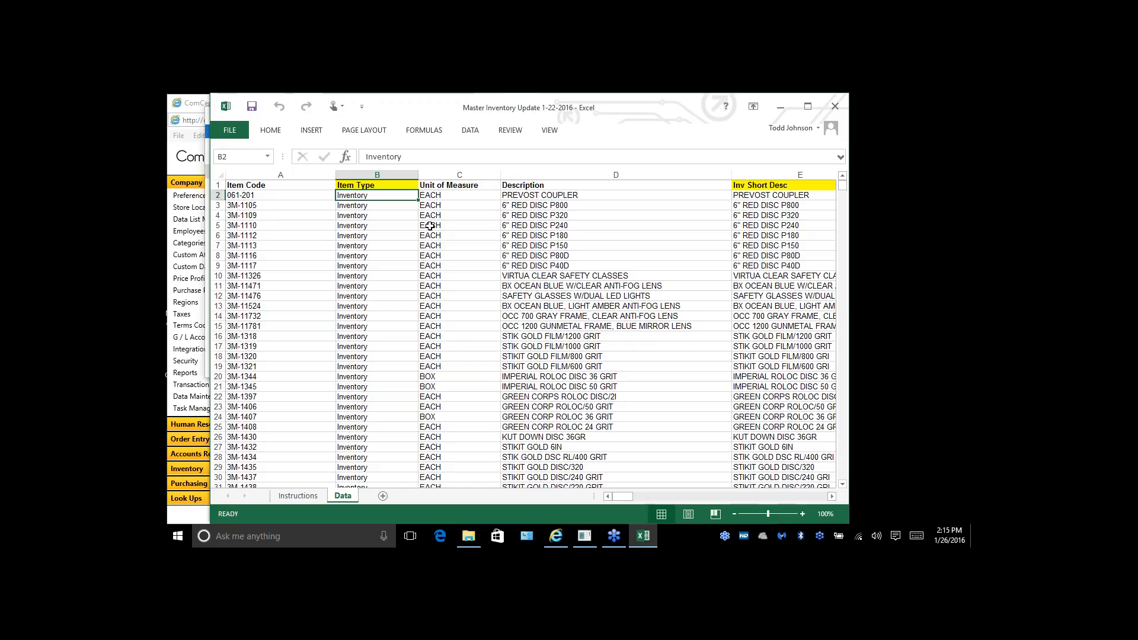
{"action": "left_click", "coordinate": [832, 497]}
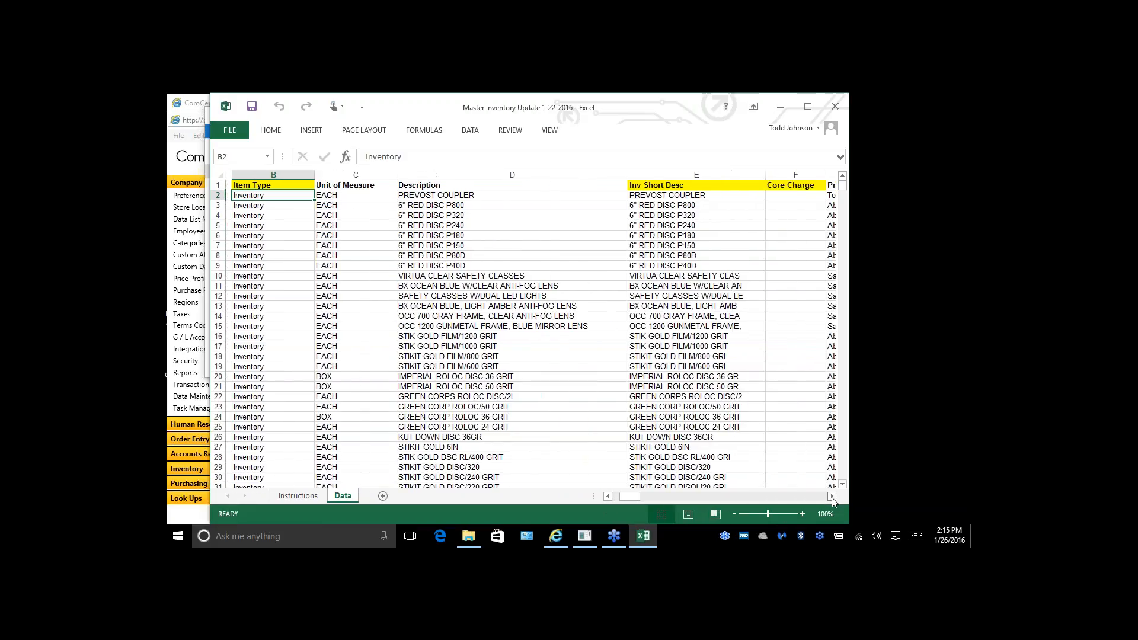
{"action": "left_click", "coordinate": [832, 497]}
{"action": "left_click", "coordinate": [832, 497]}
{"action": "left_click", "coordinate": [832, 497]}
{"action": "left_click", "coordinate": [832, 496]}
{"action": "left_click", "coordinate": [832, 497]}
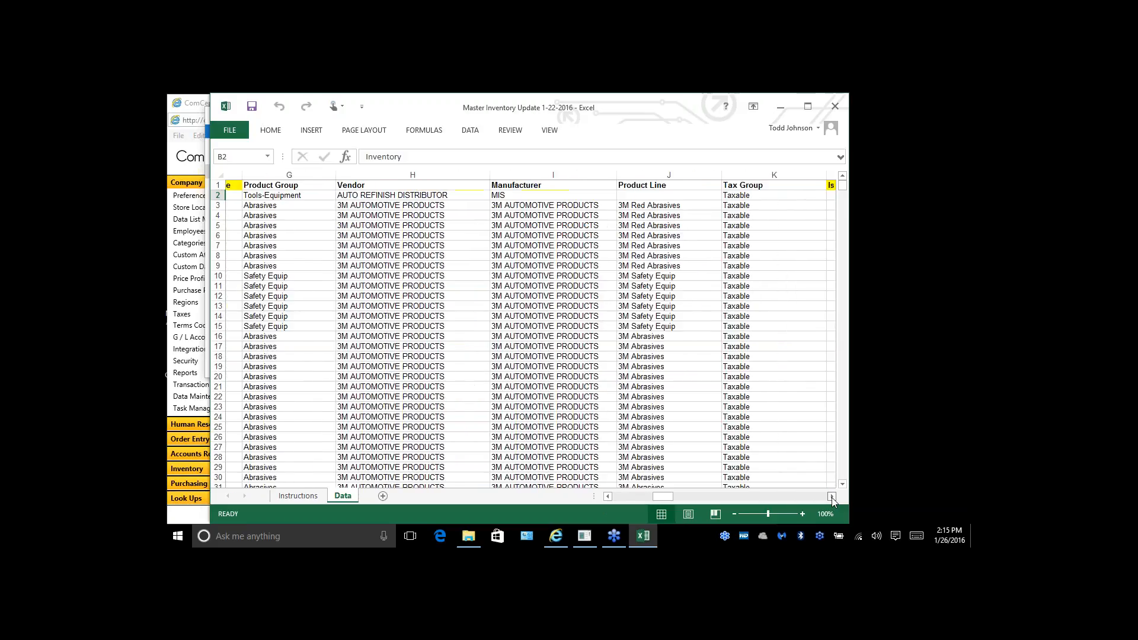
{"action": "left_click", "coordinate": [609, 497]}
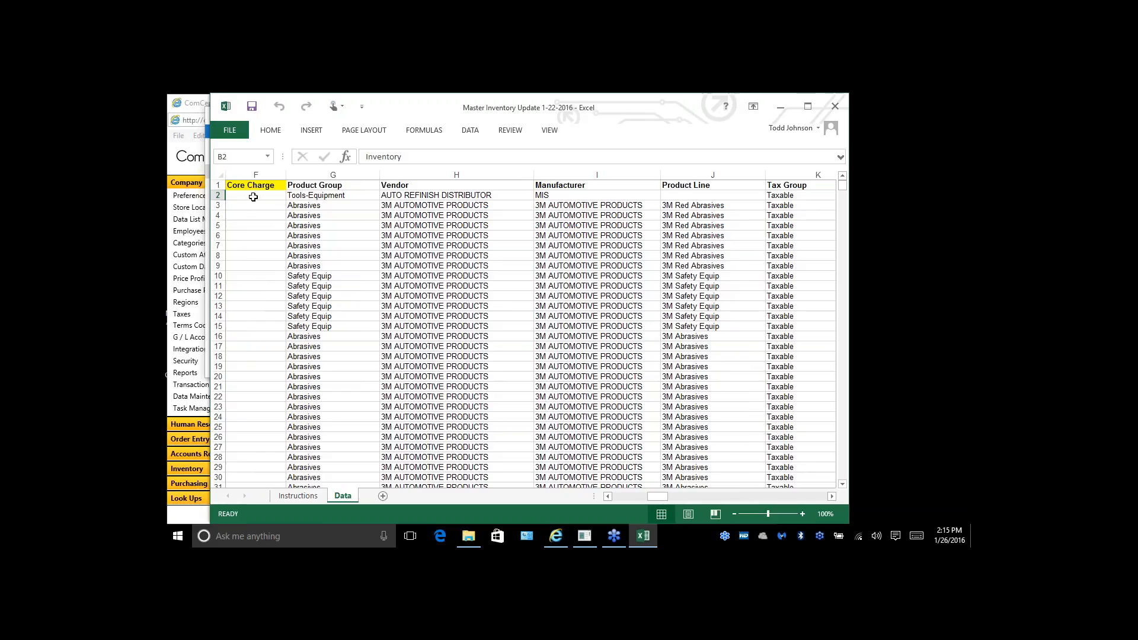
- Examine the Master Inventory Update columns from Is Auto Case Break through the GL account columns and Def Sales UOM
{"action": "left_click", "coordinate": [831, 497]}
{"action": "left_click", "coordinate": [832, 498]}
{"action": "left_click", "coordinate": [831, 498]}
{"action": "left_click", "coordinate": [832, 497]}
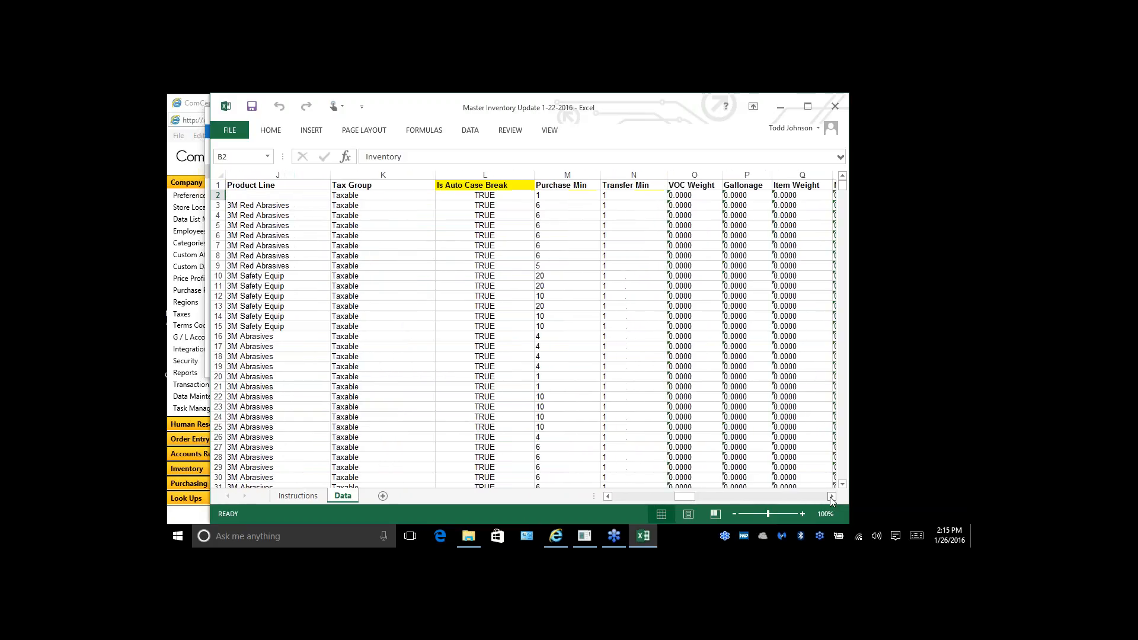
{"action": "left_click", "coordinate": [832, 497]}
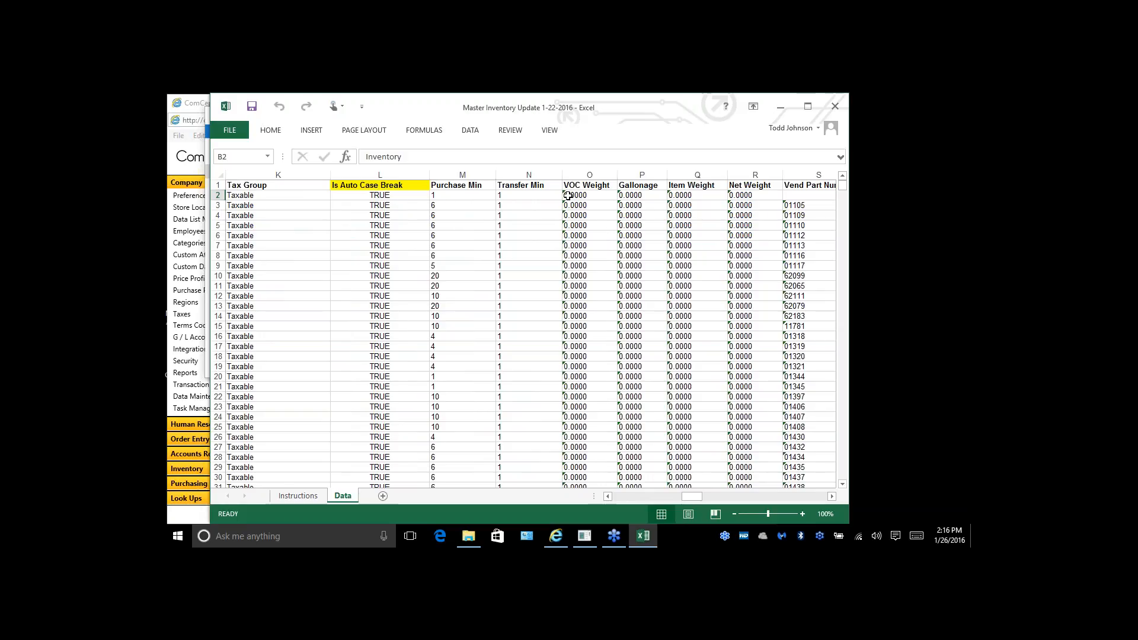
{"action": "left_click", "coordinate": [832, 497]}
{"action": "left_click", "coordinate": [832, 496]}
{"action": "left_click", "coordinate": [832, 496]}
{"action": "left_click", "coordinate": [832, 496]}
{"action": "left_click", "coordinate": [832, 496]}
{"action": "left_click", "coordinate": [832, 496]}
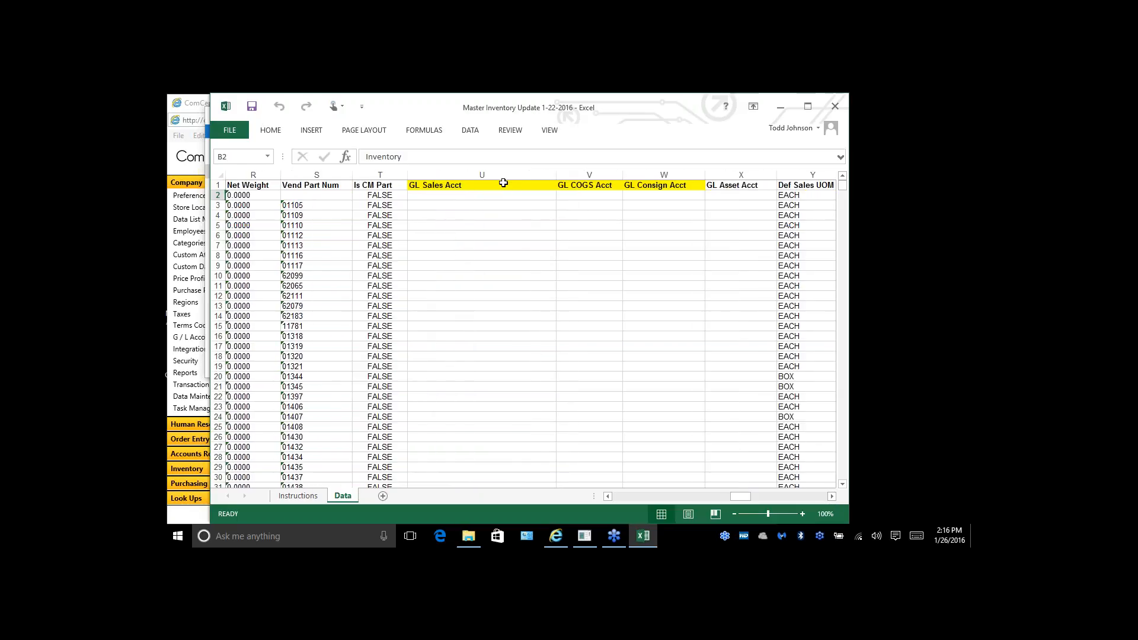
- Highlight the row 2 cells from GL Sales Acct to GL Consign Acct, review the columns through CheckSum, and close the workbook
{"action": "left_click", "coordinate": [441, 195]}
{"action": "left_click_drag", "start_coordinate": [442, 195], "coordinate": [679, 198]}
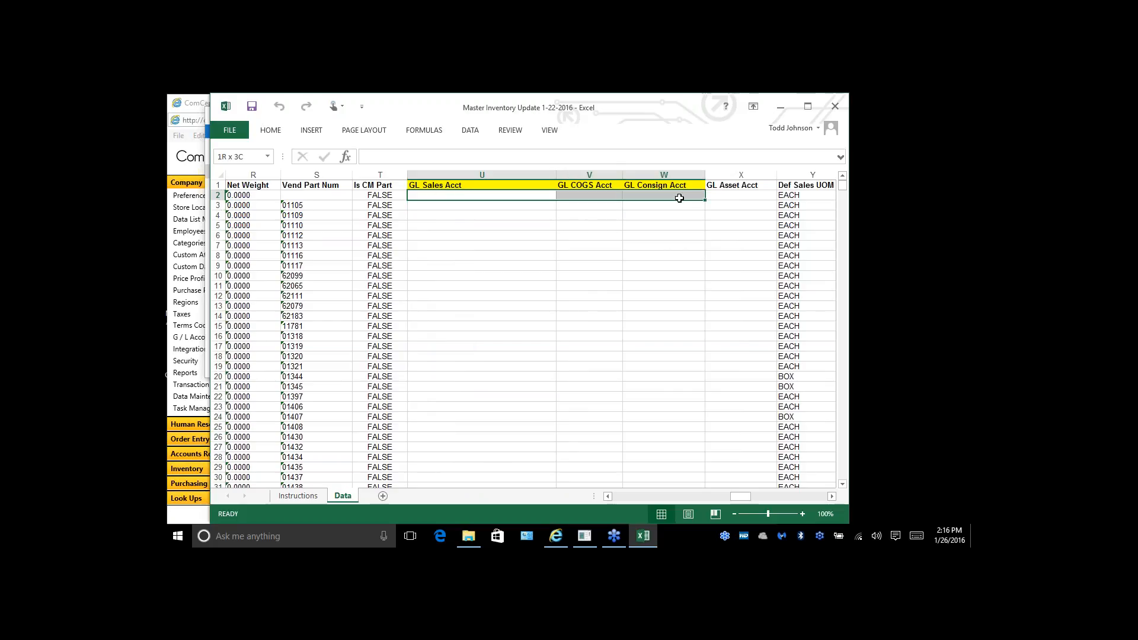
{"action": "left_click_drag", "start_coordinate": [679, 198], "coordinate": [679, 198]}
{"action": "left_click", "coordinate": [832, 496]}
{"action": "left_click_drag", "start_coordinate": [832, 498], "coordinate": [831, 498]}
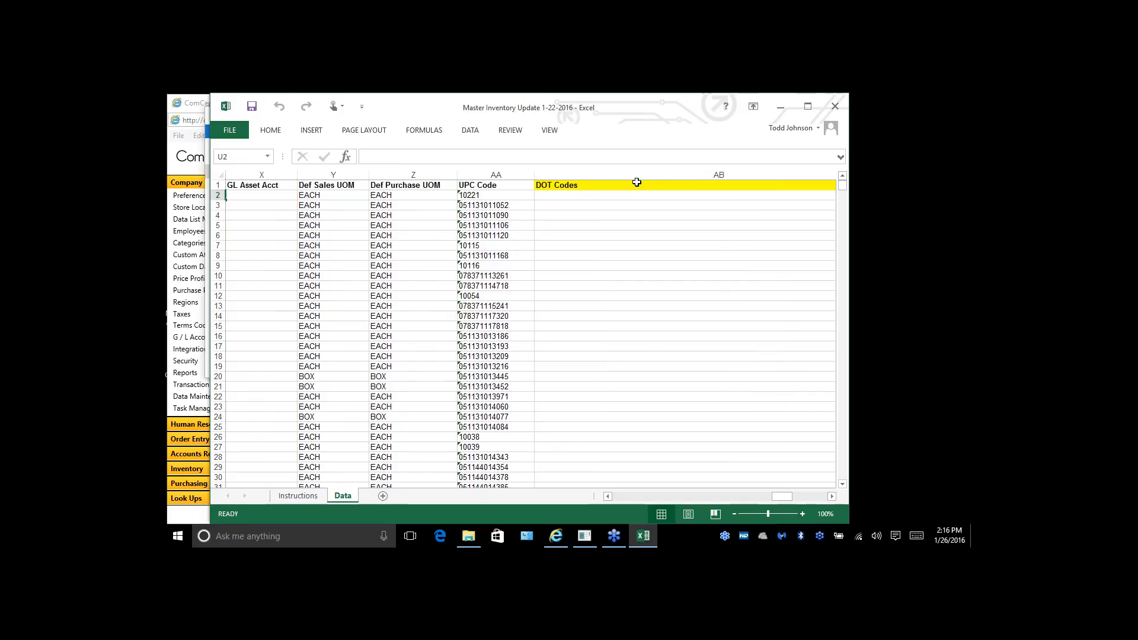
{"action": "left_click", "coordinate": [833, 496]}
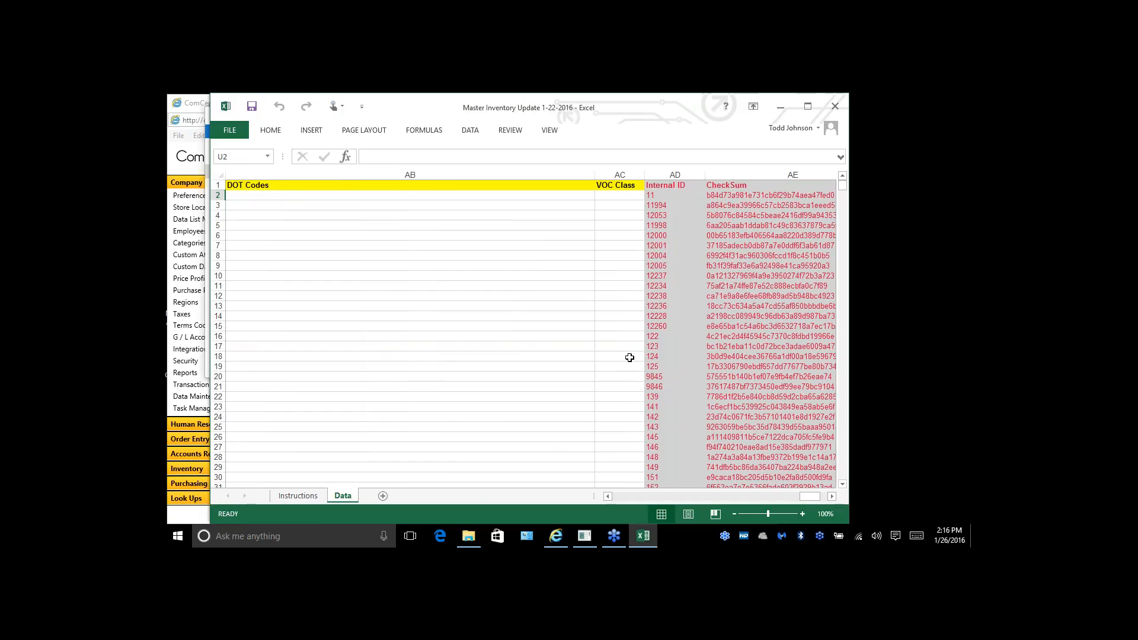
{"action": "left_click", "coordinate": [833, 108]}
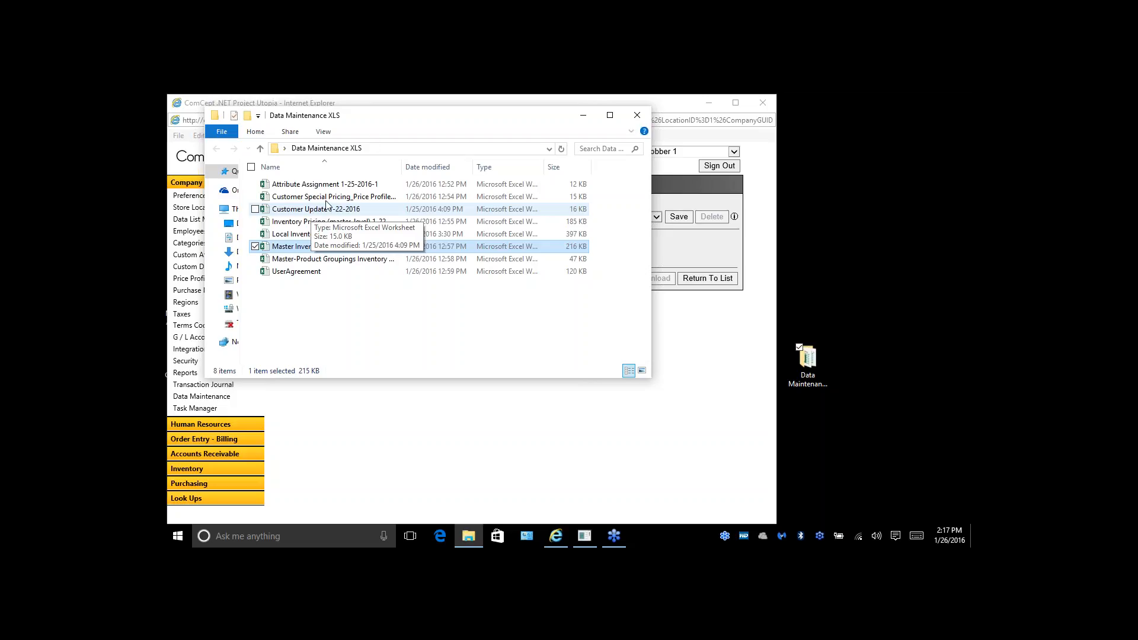
- Close the Data Maintenance XLS folder and set the download's data type to Master Inventory Update
{"action": "left_click", "coordinate": [638, 115]}
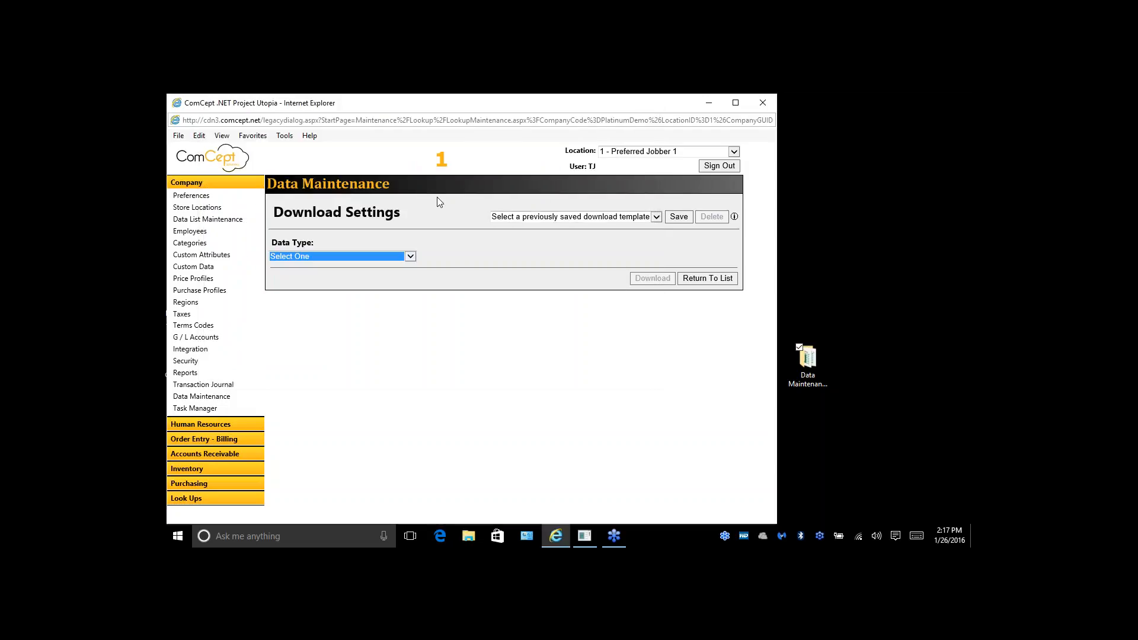
{"action": "left_click", "coordinate": [411, 257]}
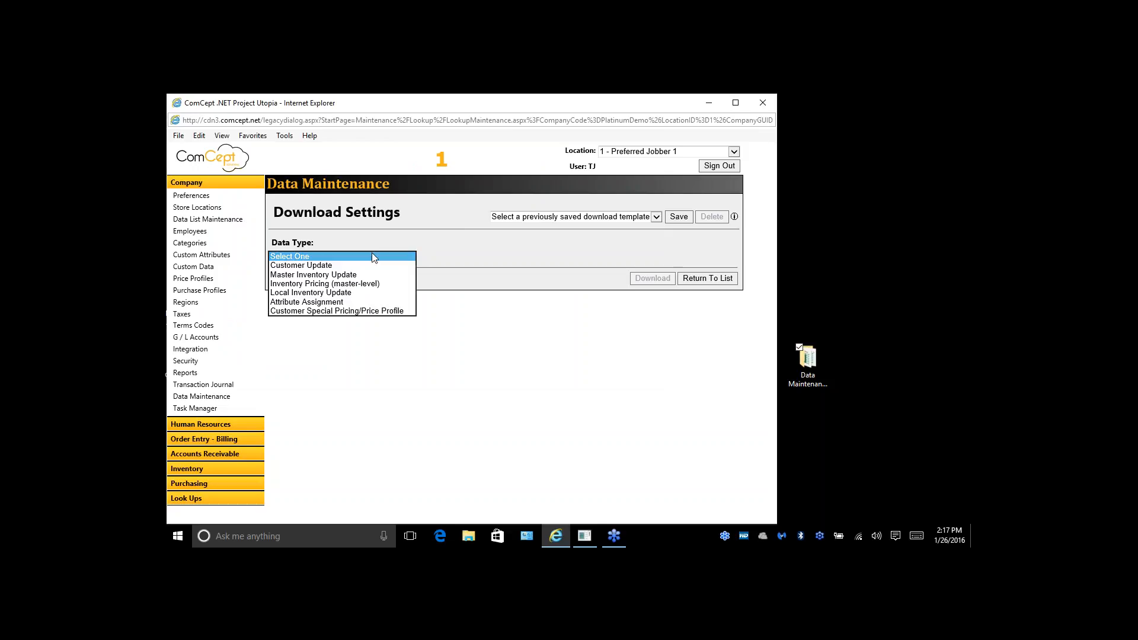
{"action": "left_click", "coordinate": [302, 275]}
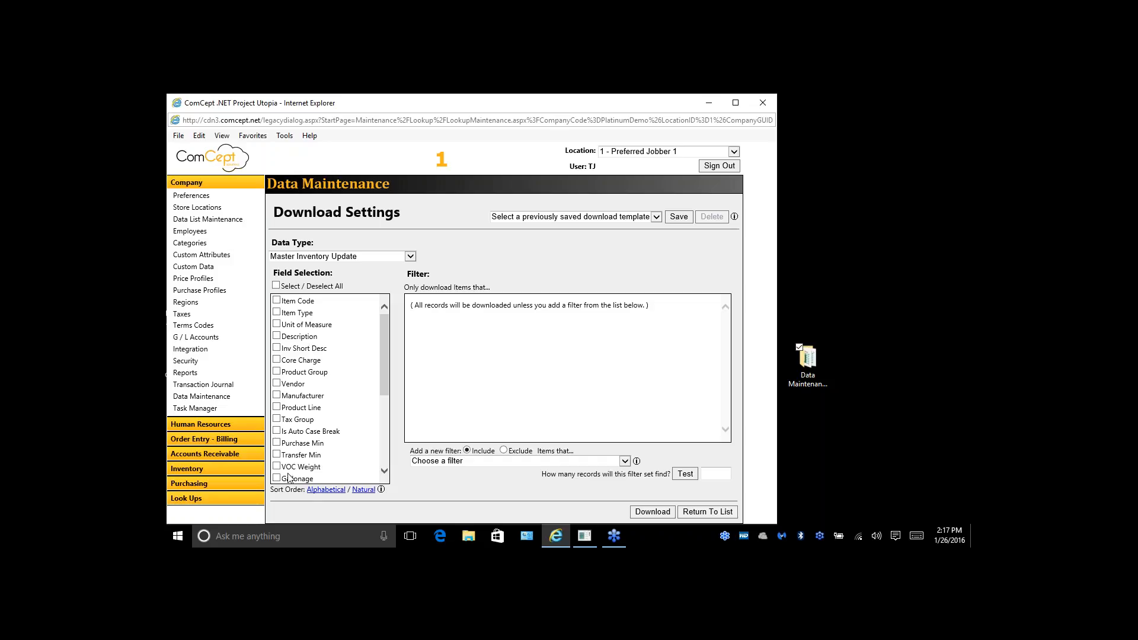
- Select the Item Code, Item Type, Unit of Measure, Product Group, Vendor, Manufacturer and Product Line fields, and review the available filters
{"action": "left_click", "coordinate": [276, 313]}
{"action": "left_click", "coordinate": [277, 325]}
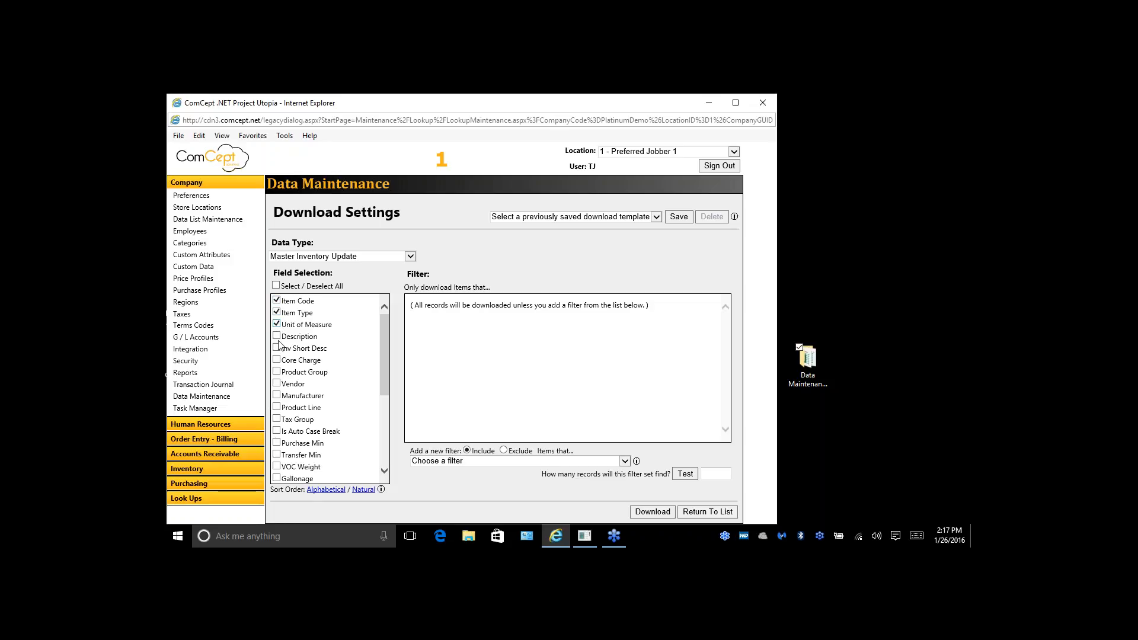
{"action": "left_click", "coordinate": [277, 372]}
{"action": "left_click", "coordinate": [277, 384]}
{"action": "left_click", "coordinate": [277, 396]}
{"action": "left_click", "coordinate": [277, 407]}
{"action": "scroll", "coordinate": [341, 403], "scroll_direction": "down", "scroll_amount": 3}
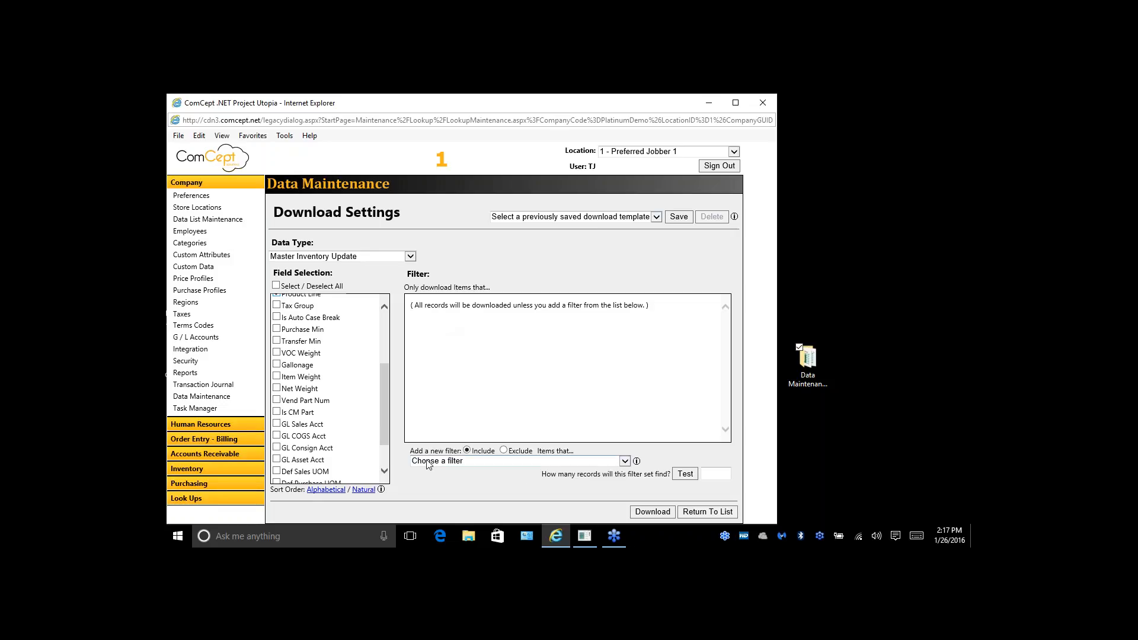
{"action": "left_click", "coordinate": [625, 461]}
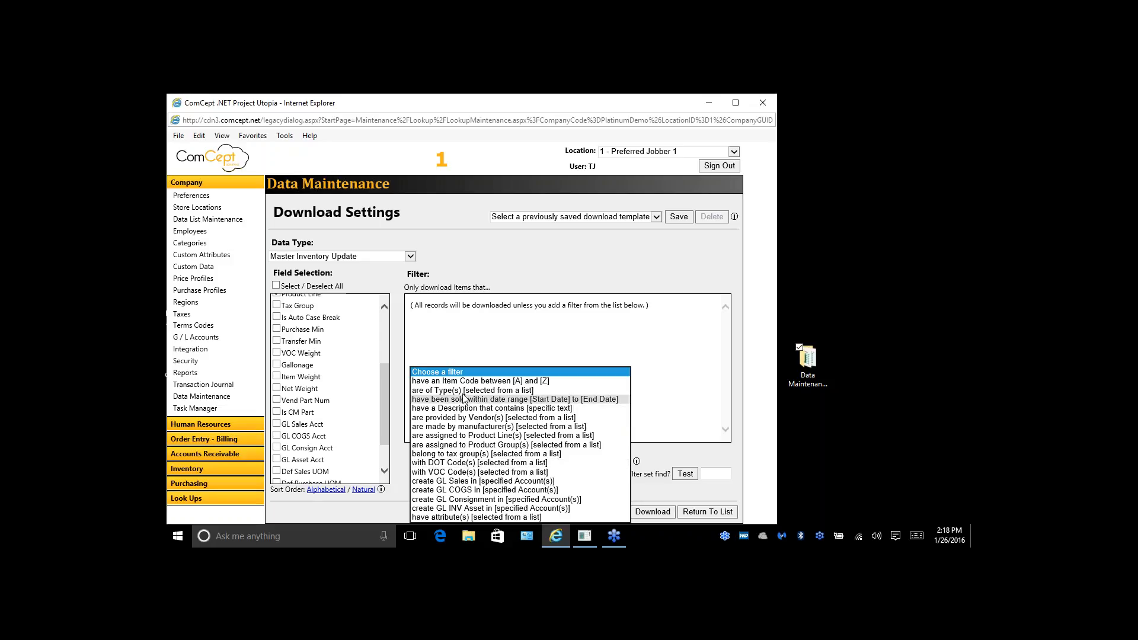
{"action": "left_click", "coordinate": [506, 264]}
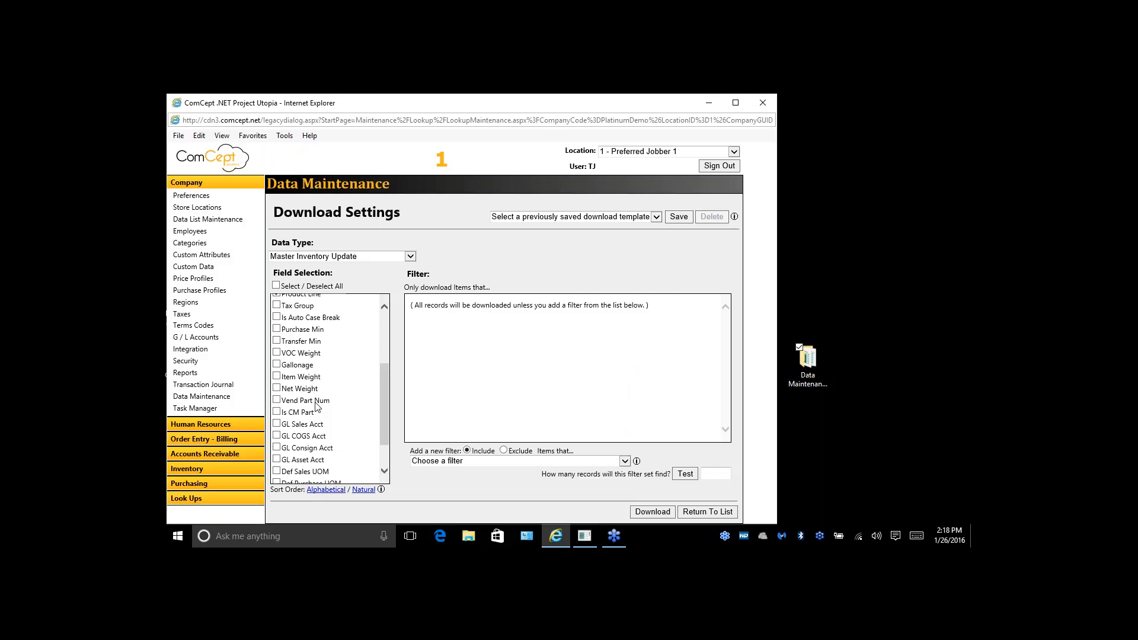
- Load the Master-Product Groupings download template and add an include filter for items made by manufacturer 3M AUTOMOTIVE PRODUCTS
{"action": "left_click", "coordinate": [654, 218]}
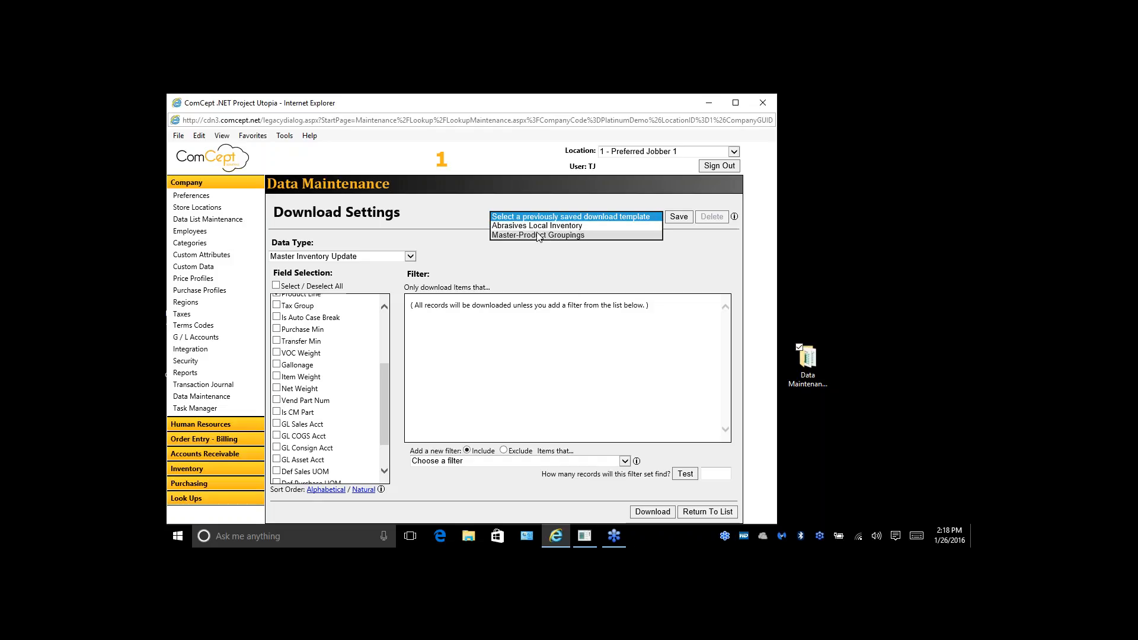
{"action": "left_click", "coordinate": [538, 235]}
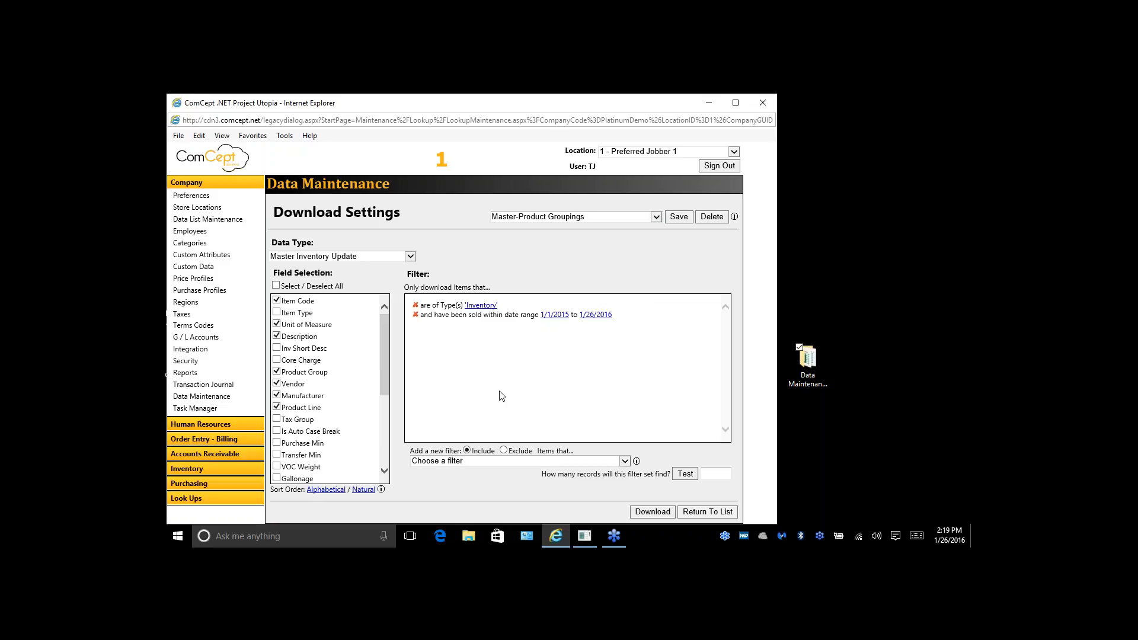
{"action": "left_click", "coordinate": [624, 463]}
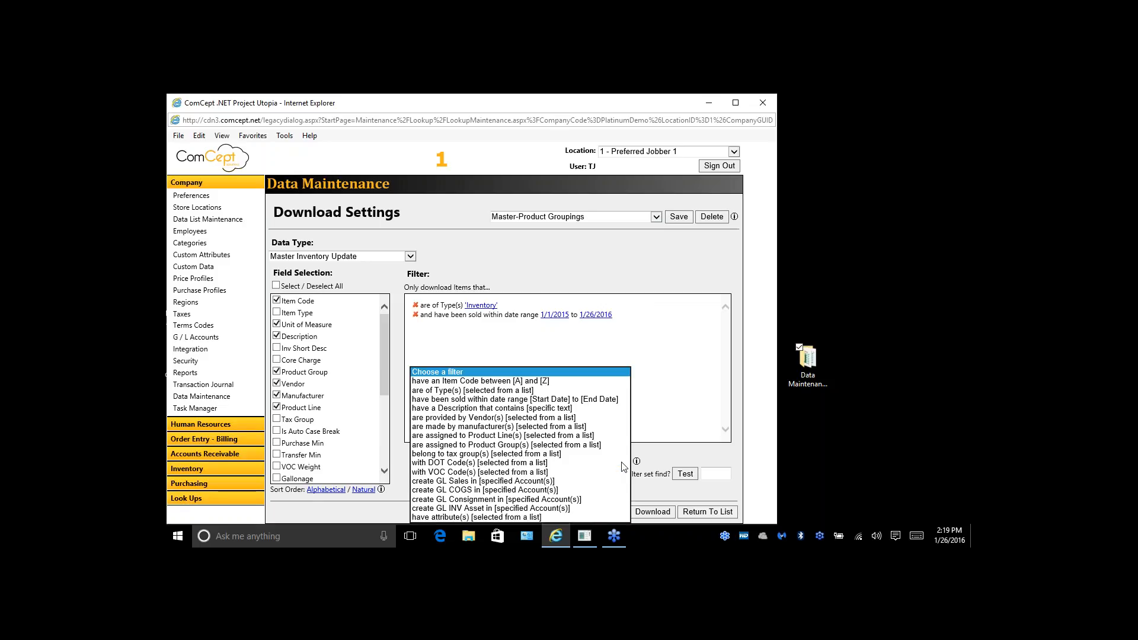
{"action": "left_click", "coordinate": [476, 426]}
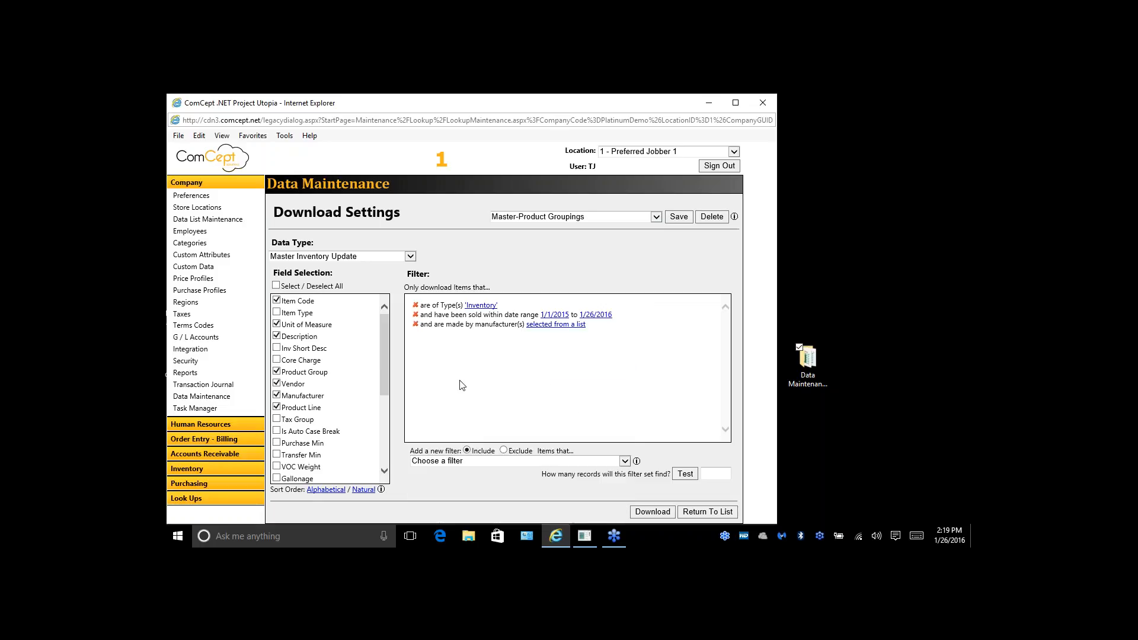
{"action": "left_click", "coordinate": [557, 326]}
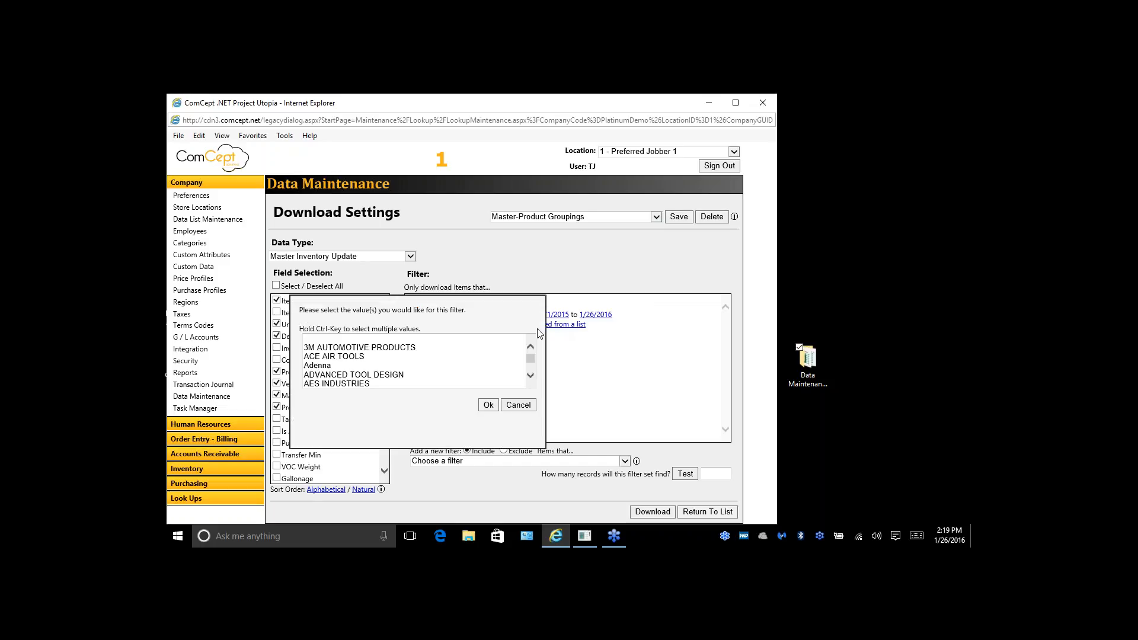
{"action": "left_click", "coordinate": [399, 349]}
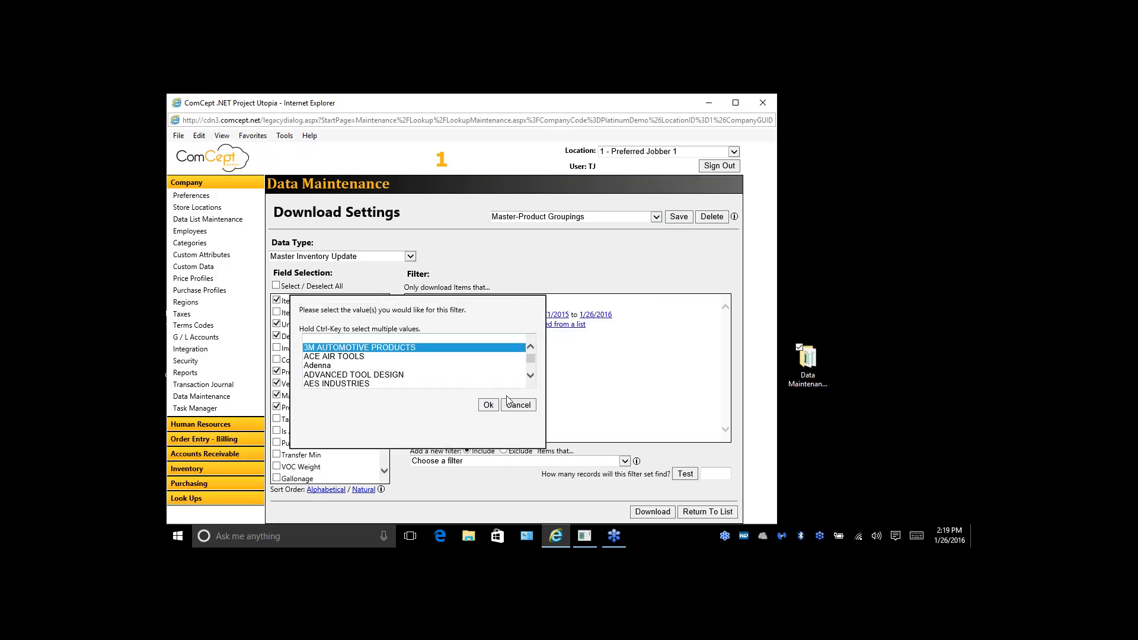
{"action": "left_click", "coordinate": [489, 405]}
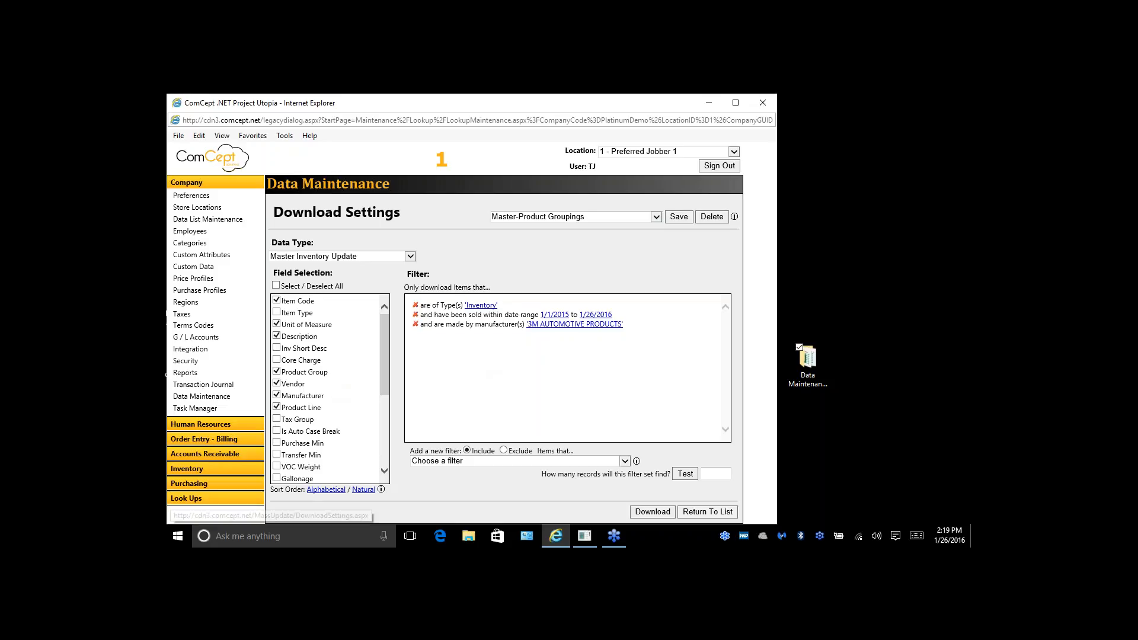
- Test the filter set's record count and save the download as Master Inventory Update 1-26-2016 in the Data Maintenance XLS folder
{"action": "left_click", "coordinate": [686, 475]}
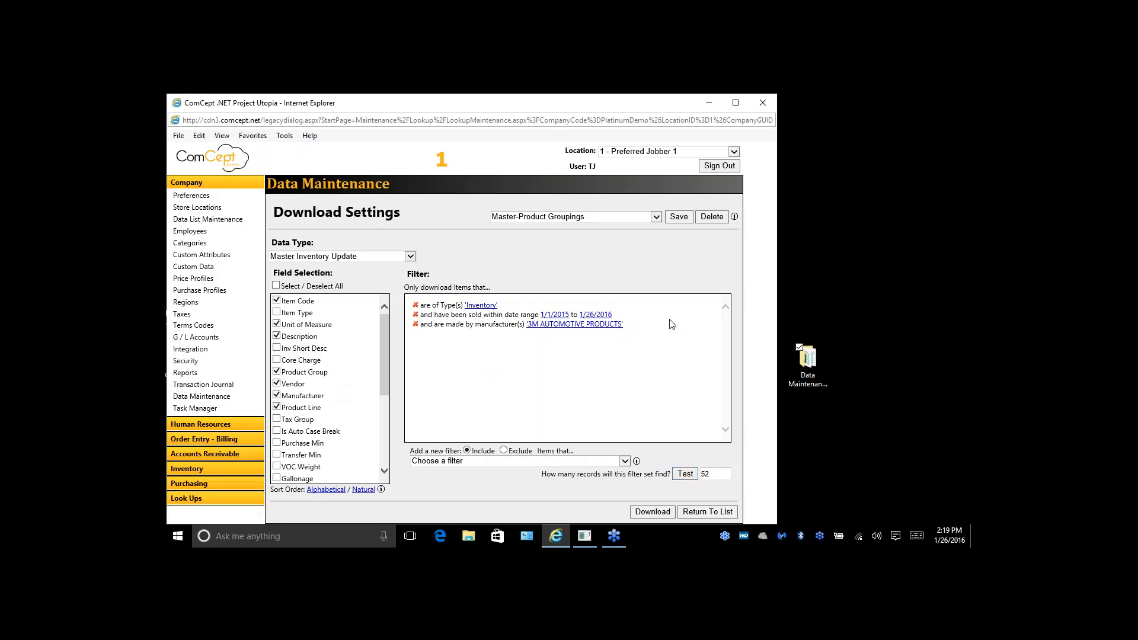
{"action": "left_click", "coordinate": [658, 514]}
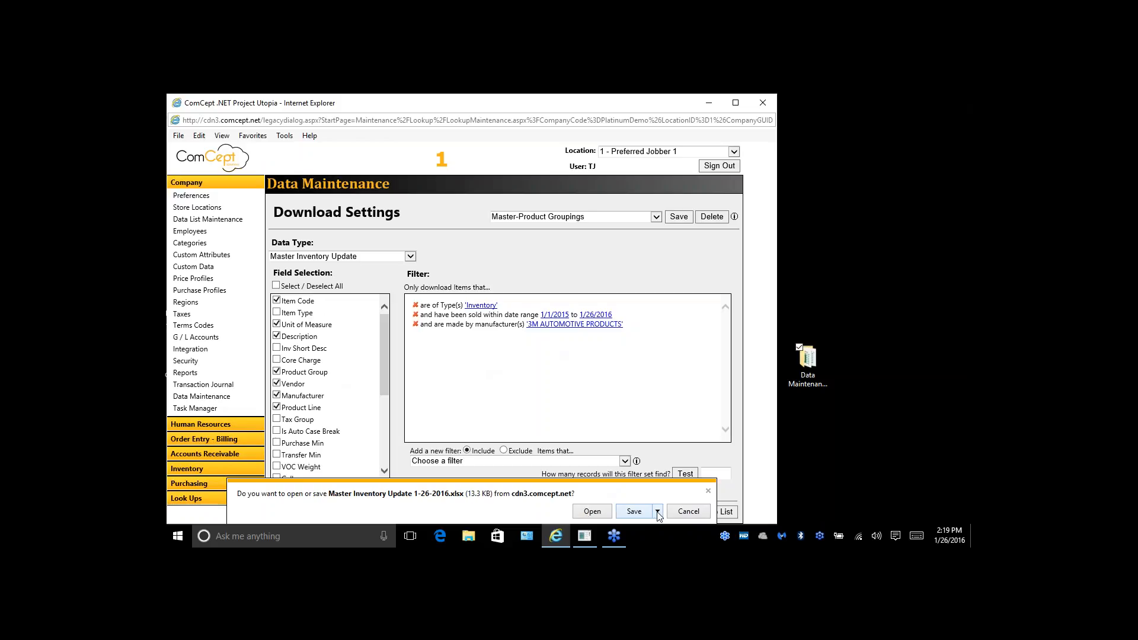
{"action": "left_click", "coordinate": [658, 513]}
{"action": "left_click", "coordinate": [695, 497]}
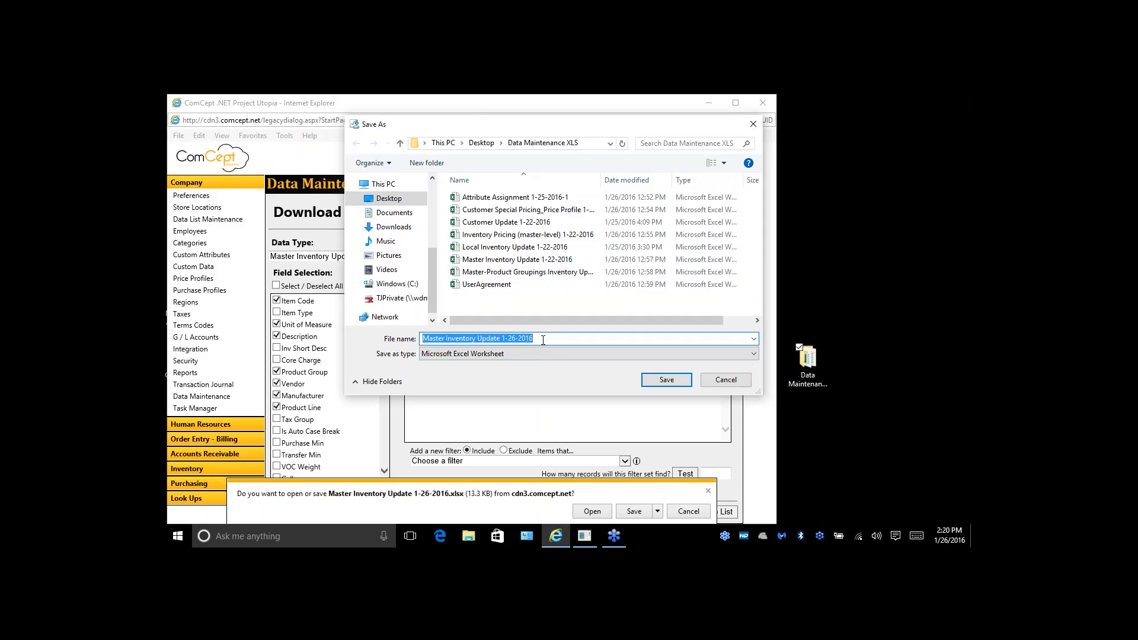
{"action": "left_click", "coordinate": [665, 381]}
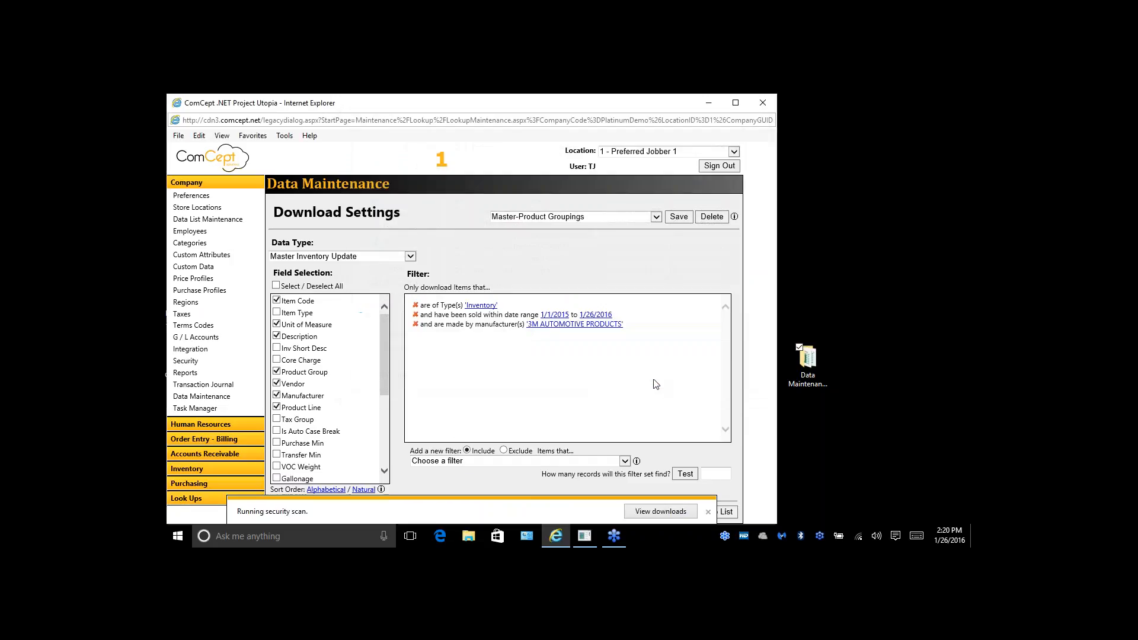
- Open the downloaded workbook's Data sheet and set the Product Group of items 3M-1407 and 3M-16200 to False
{"action": "left_click", "coordinate": [524, 512]}
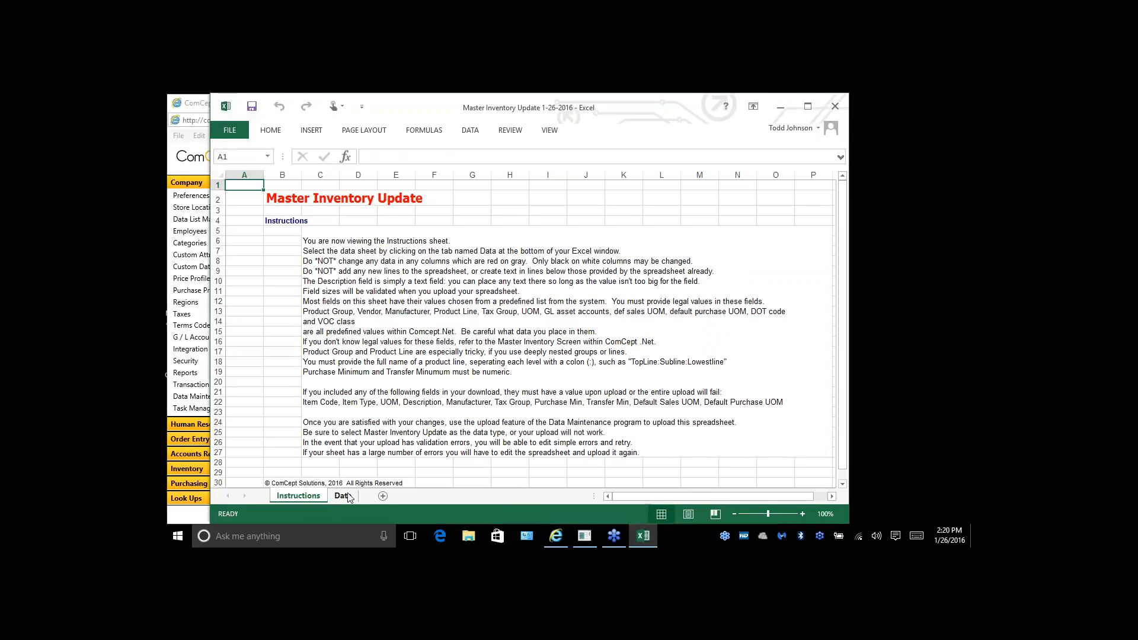
{"action": "left_click", "coordinate": [343, 496]}
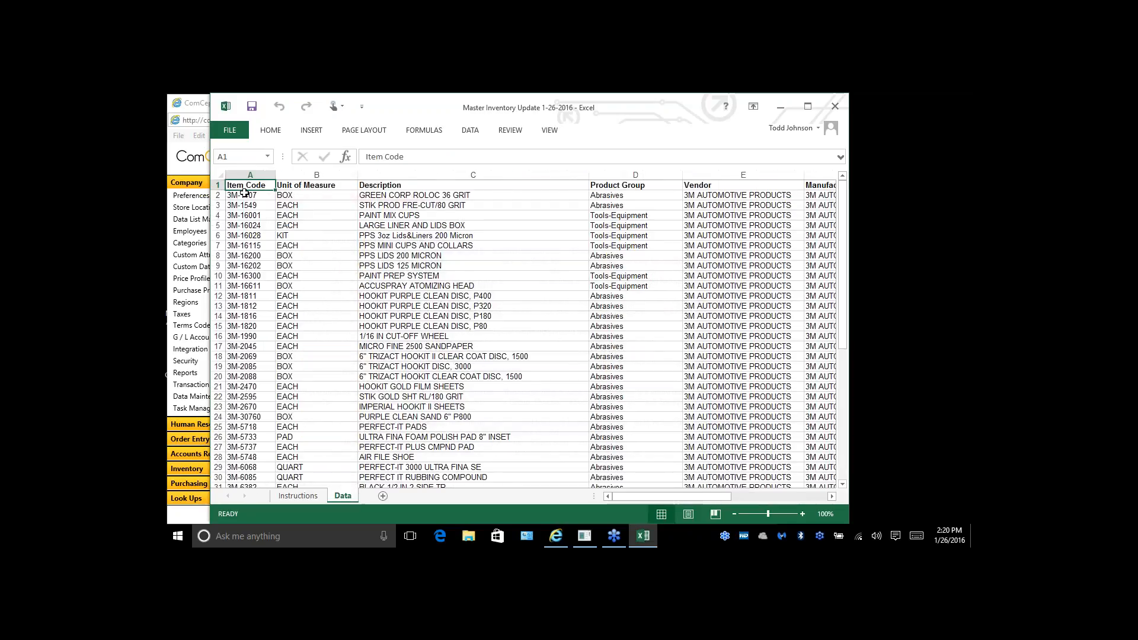
{"action": "mouse_move", "coordinate": [630, 497]}
{"action": "left_mouse_down"}
{"action": "mouse_move", "coordinate": [748, 501]}
{"action": "mouse_move", "coordinate": [642, 505]}
{"action": "mouse_move", "coordinate": [688, 517]}
{"action": "mouse_move", "coordinate": [622, 505]}
{"action": "left_mouse_up"}
{"action": "left_click", "coordinate": [604, 195]}
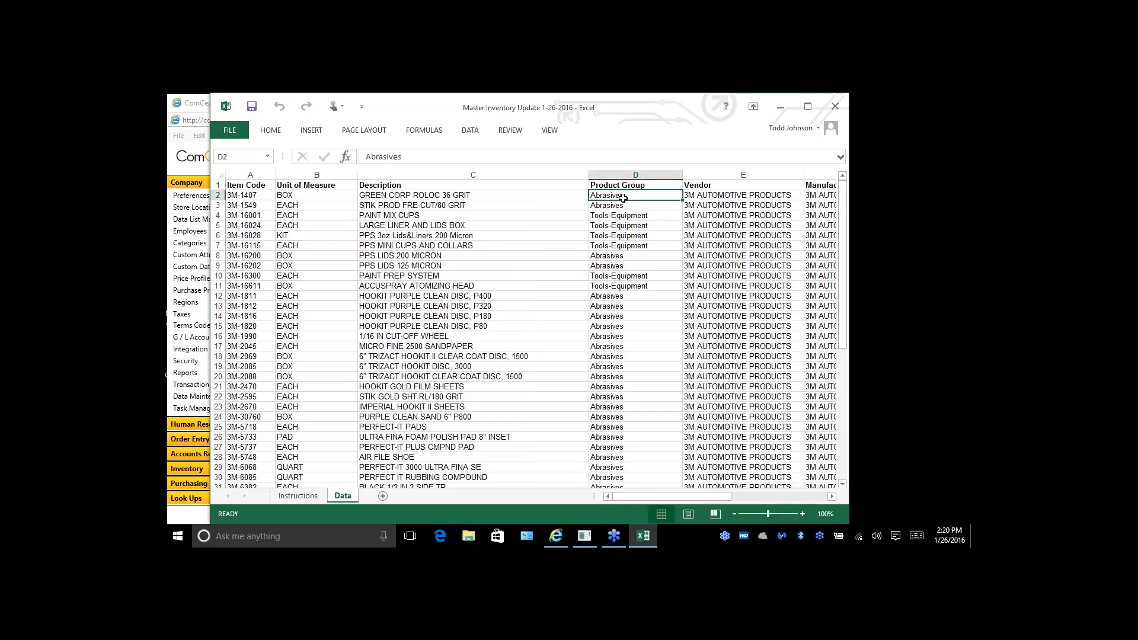
{"action": "type", "text": "False"}
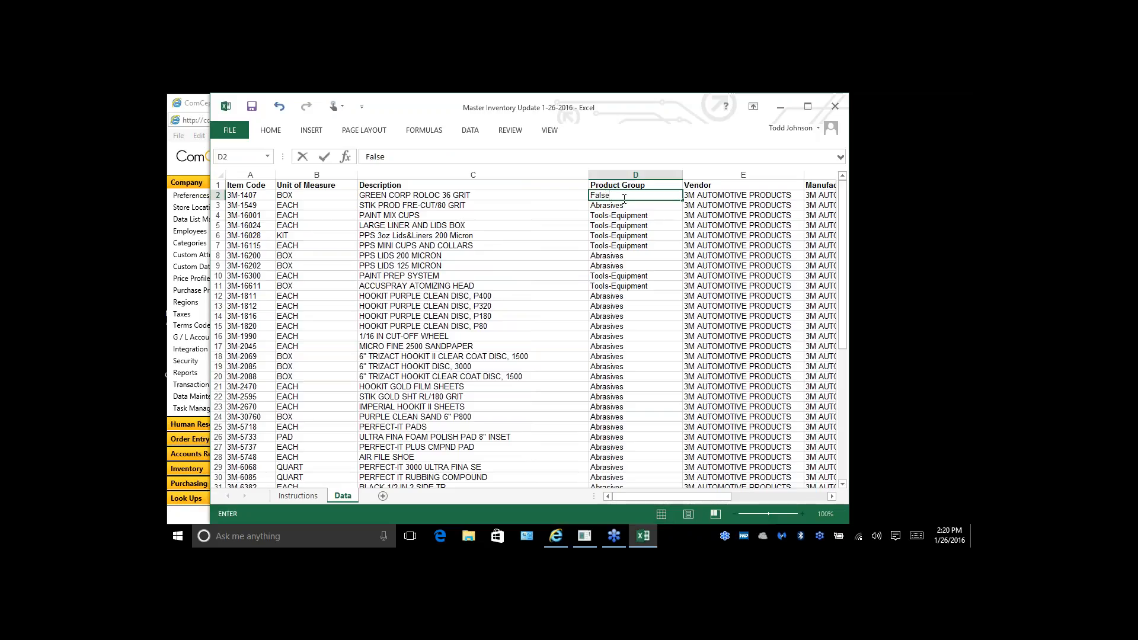
{"action": "left_click", "coordinate": [613, 260]}
{"action": "type", "text": "False"}
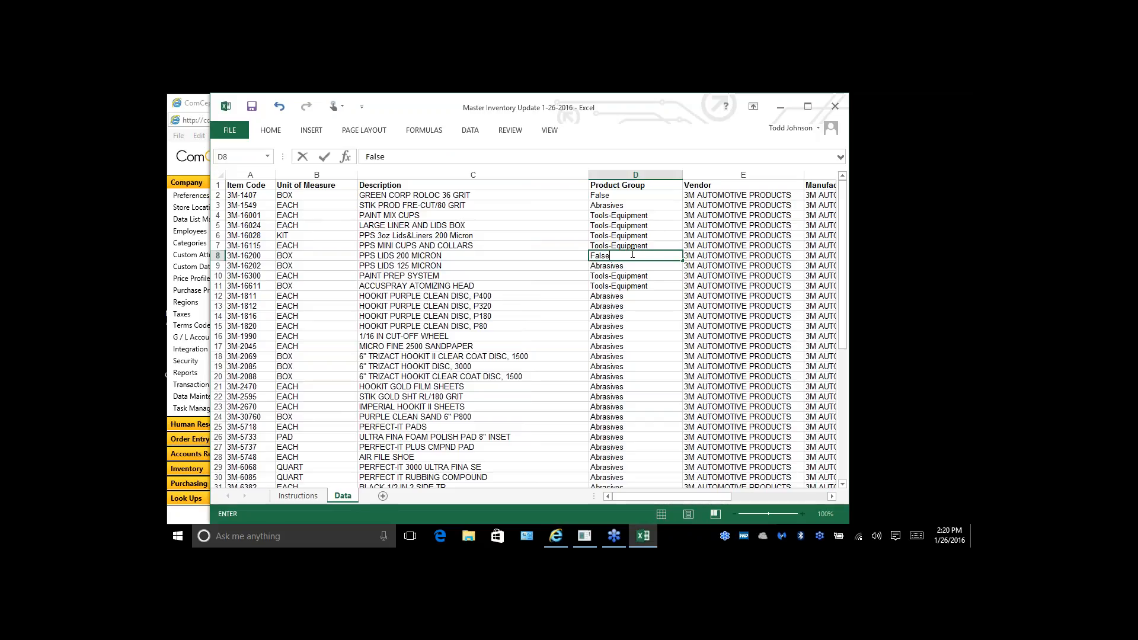
{"action": "left_click", "coordinate": [463, 235]}
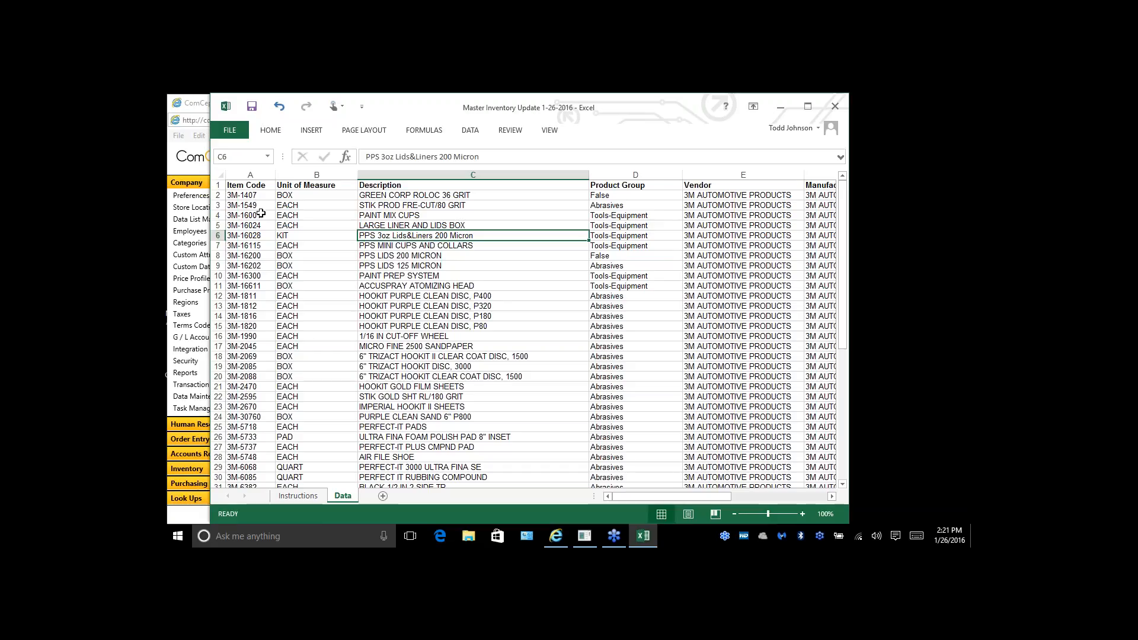
- Review the Internal ID, CheckSum and Item Code through Product Group columns, and save and close the workbook
{"action": "left_click_drag", "start_coordinate": [660, 495], "coordinate": [768, 497]}
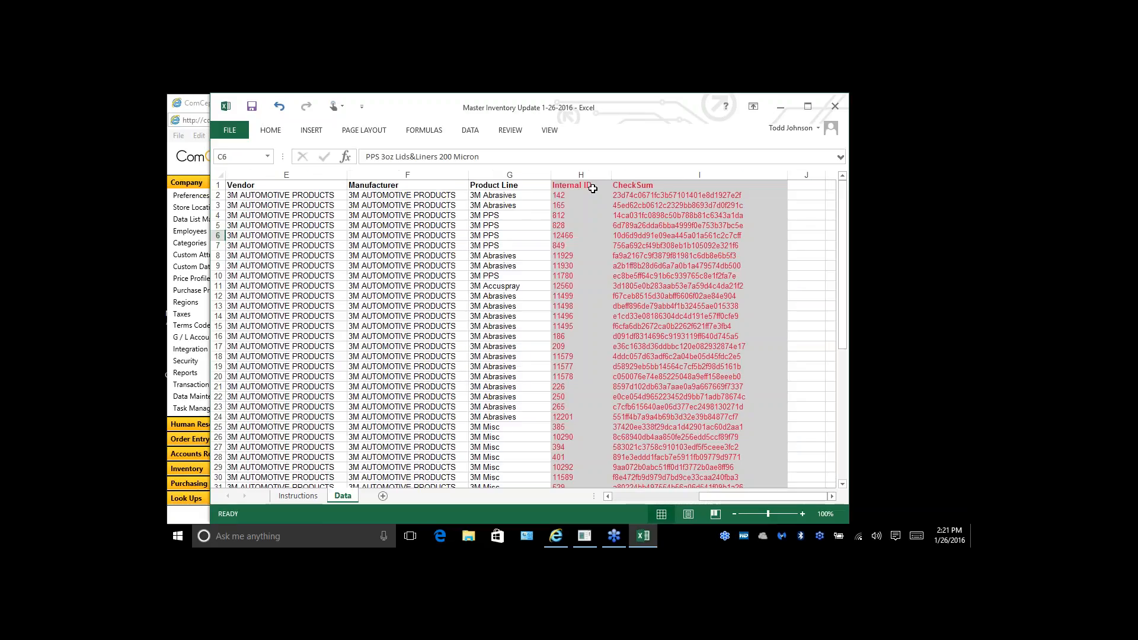
{"action": "left_click", "coordinate": [217, 195]}
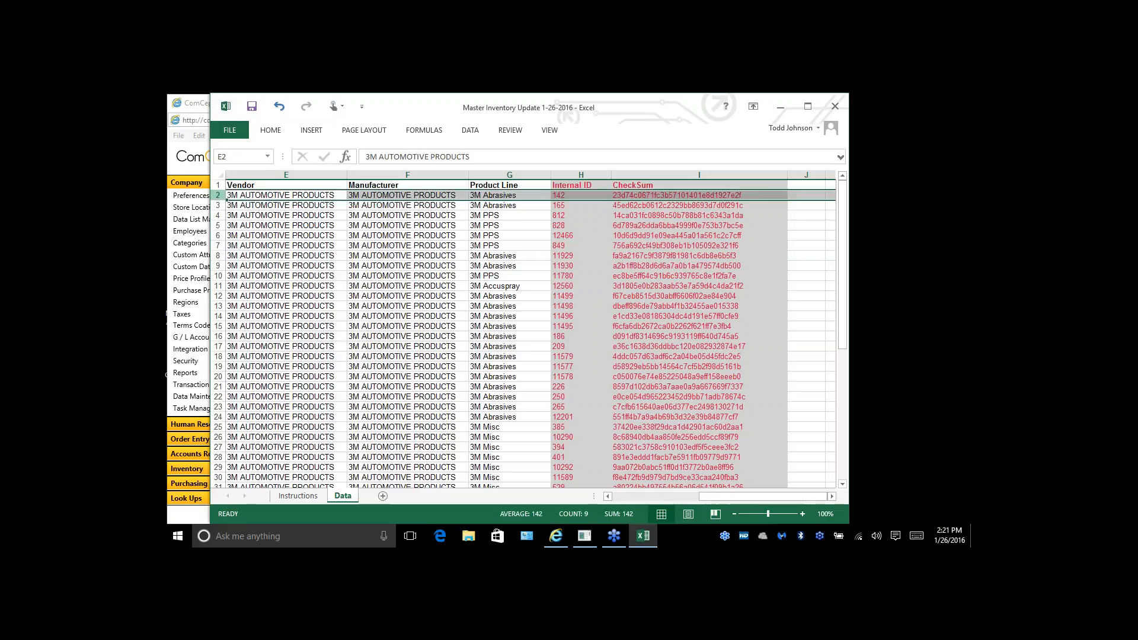
{"action": "left_click_drag", "start_coordinate": [726, 496], "coordinate": [616, 495]}
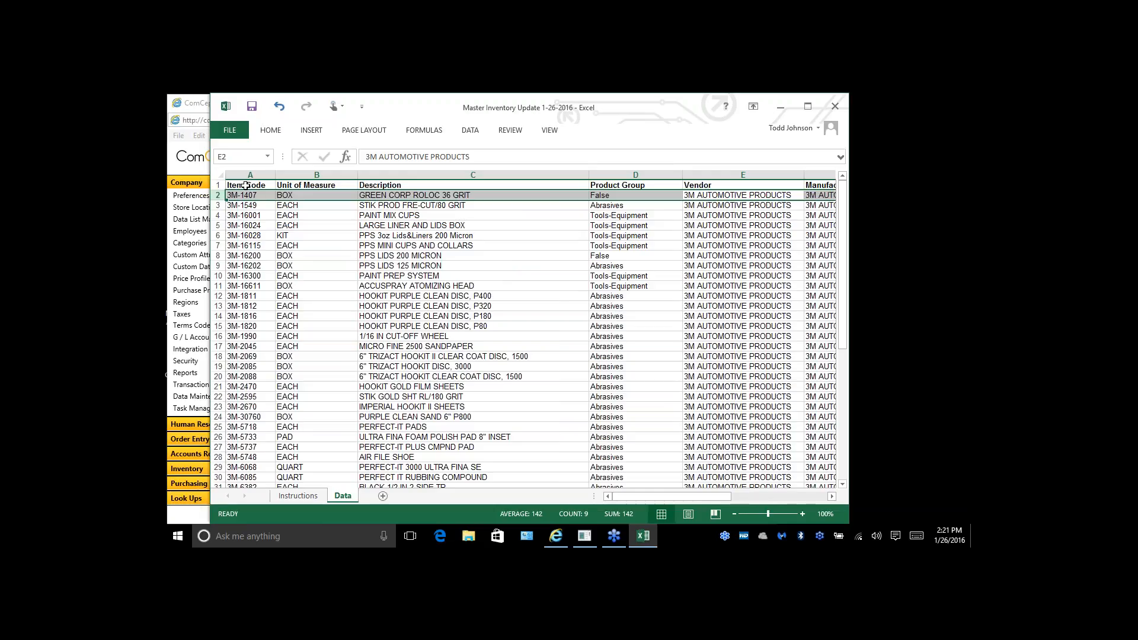
{"action": "left_click", "coordinate": [313, 184]}
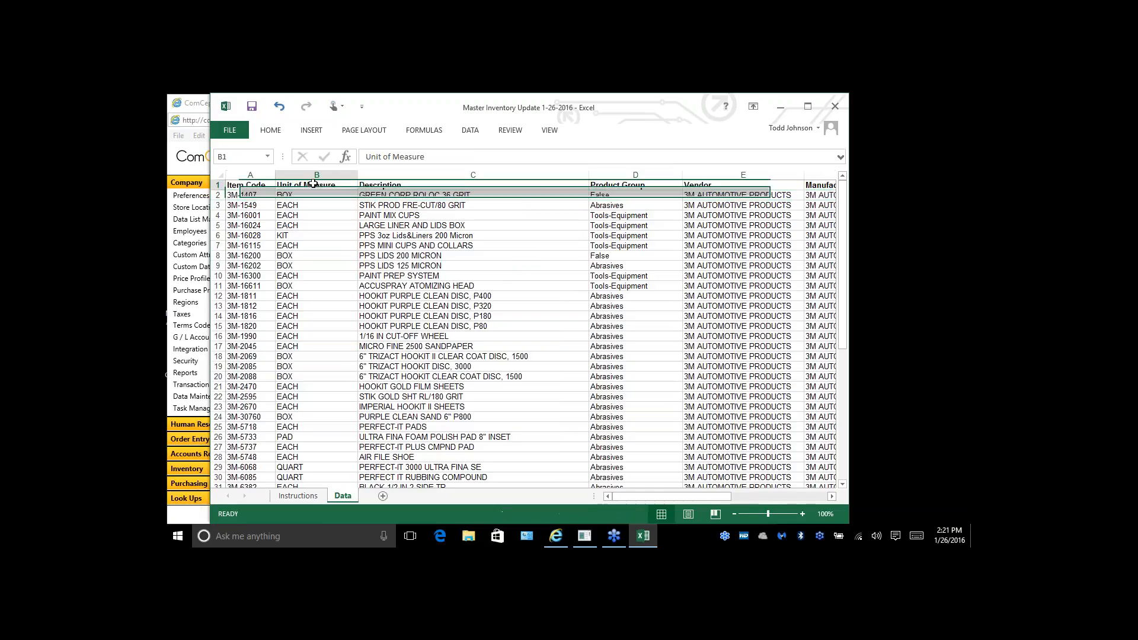
{"action": "left_click", "coordinate": [400, 188]}
{"action": "left_click", "coordinate": [616, 186]}
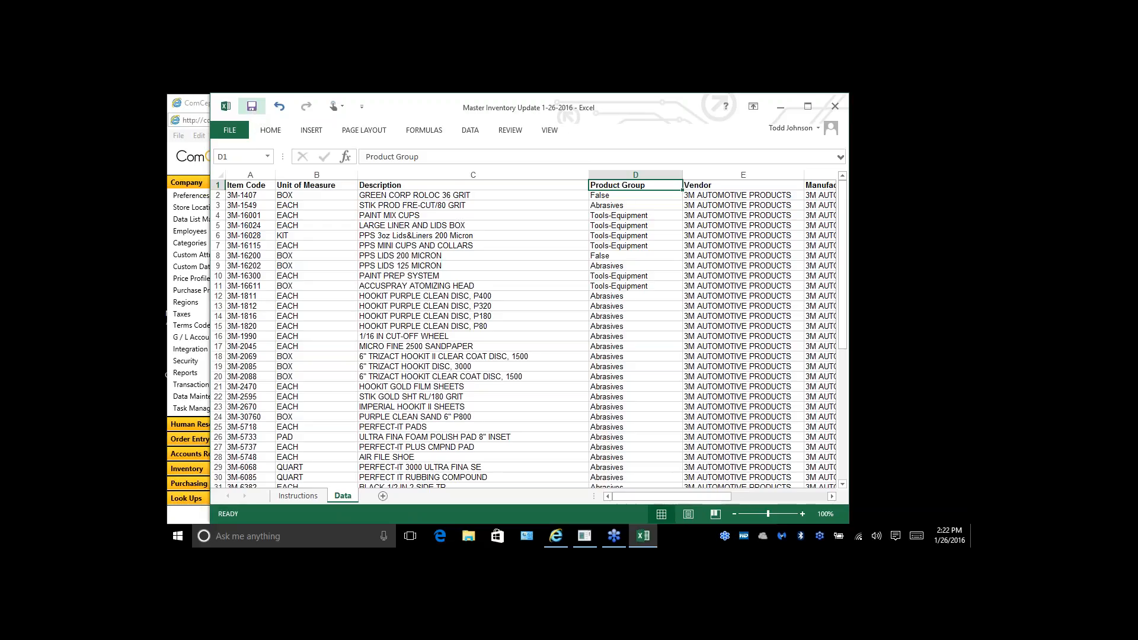
{"action": "left_click", "coordinate": [835, 106]}
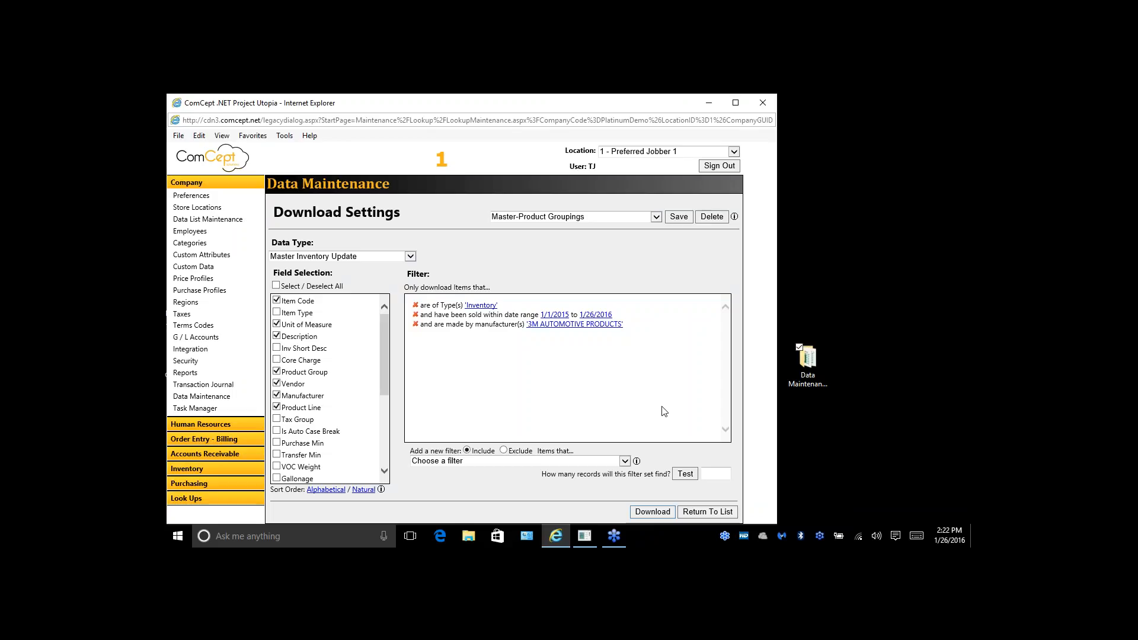
- Return to the update list and start a data upload of type Master Inventory Update named "3M product groups"
{"action": "left_click", "coordinate": [710, 513]}
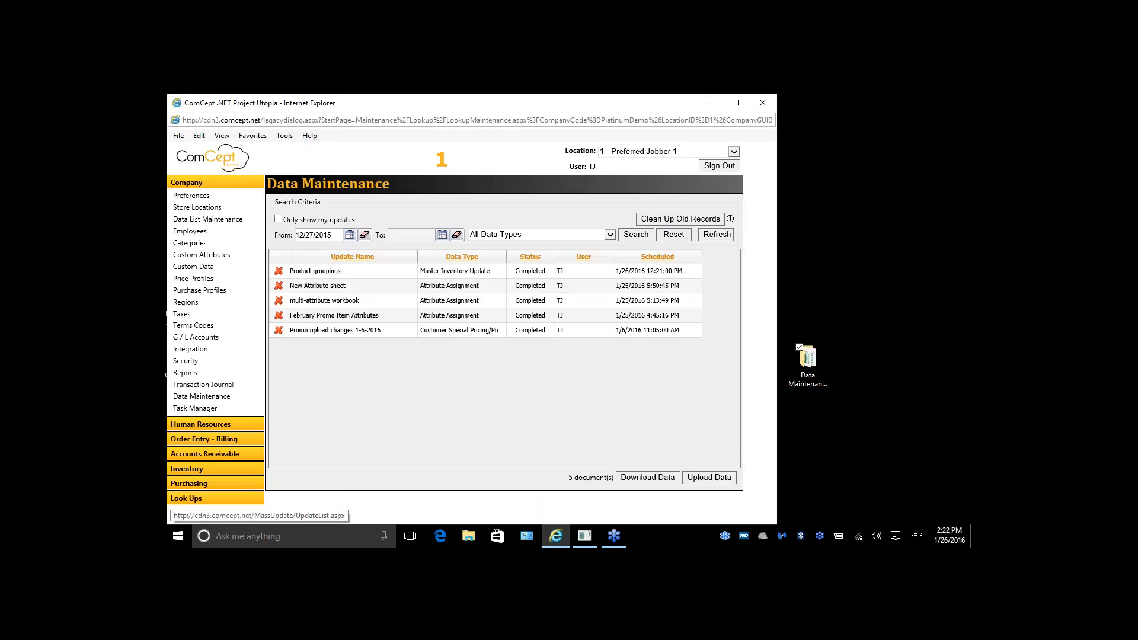
{"action": "left_click", "coordinate": [710, 478]}
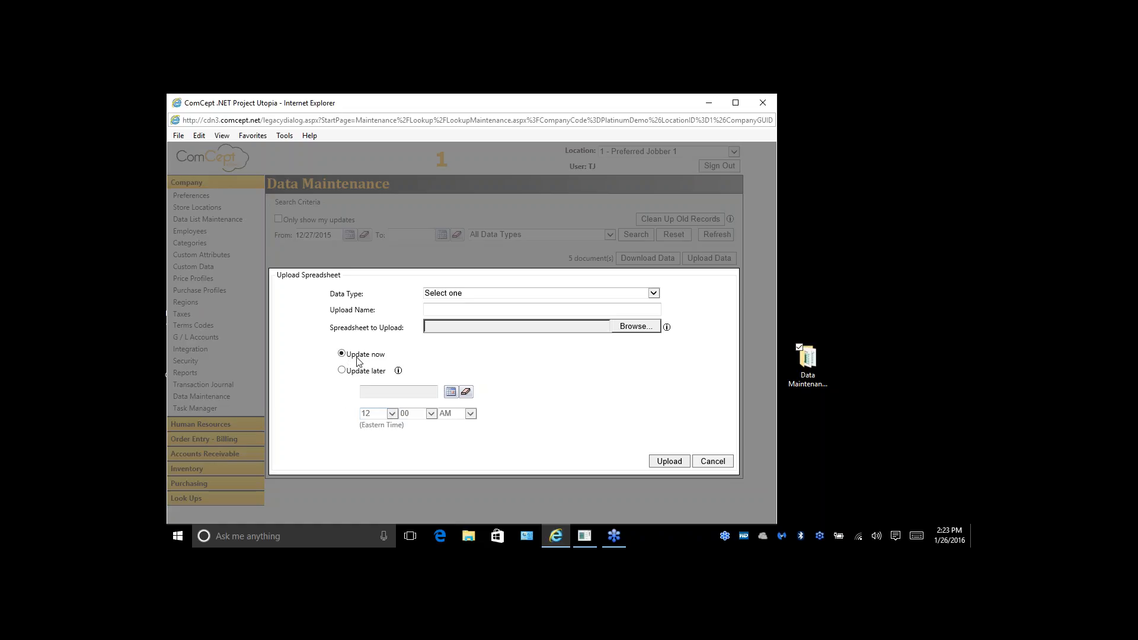
{"action": "left_click", "coordinate": [654, 296]}
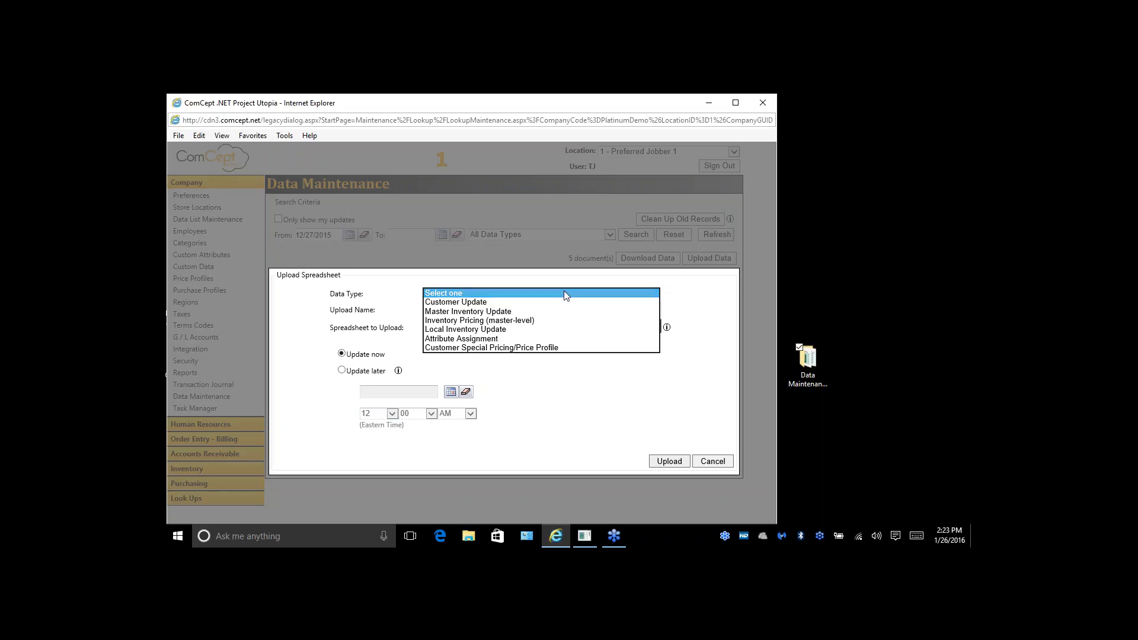
{"action": "left_click", "coordinate": [468, 306]}
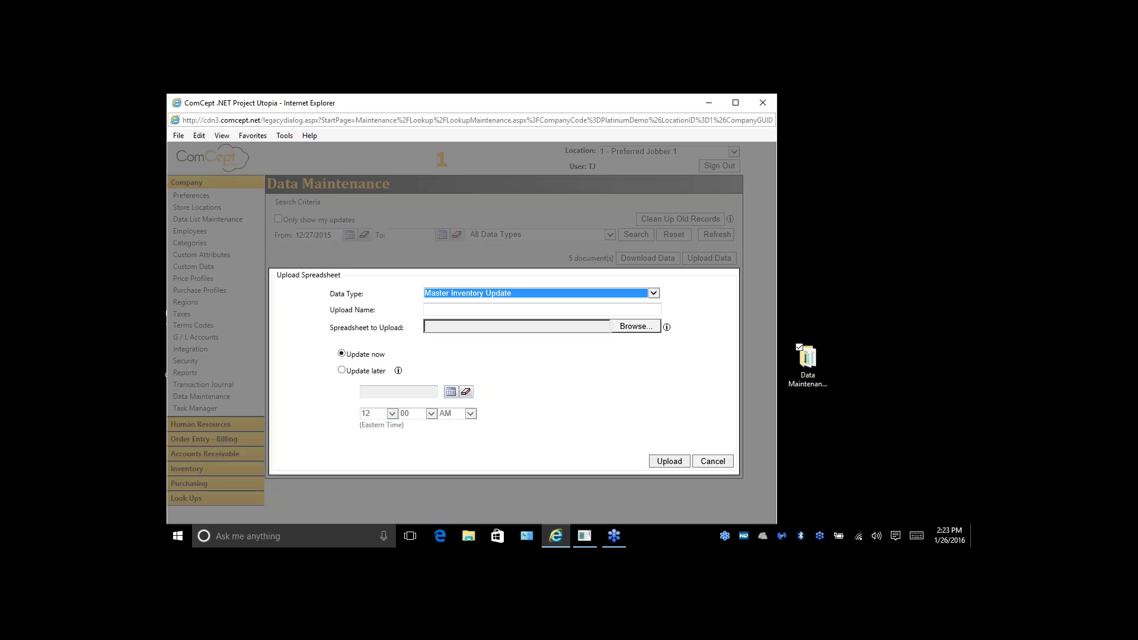
{"action": "left_click", "coordinate": [484, 309]}
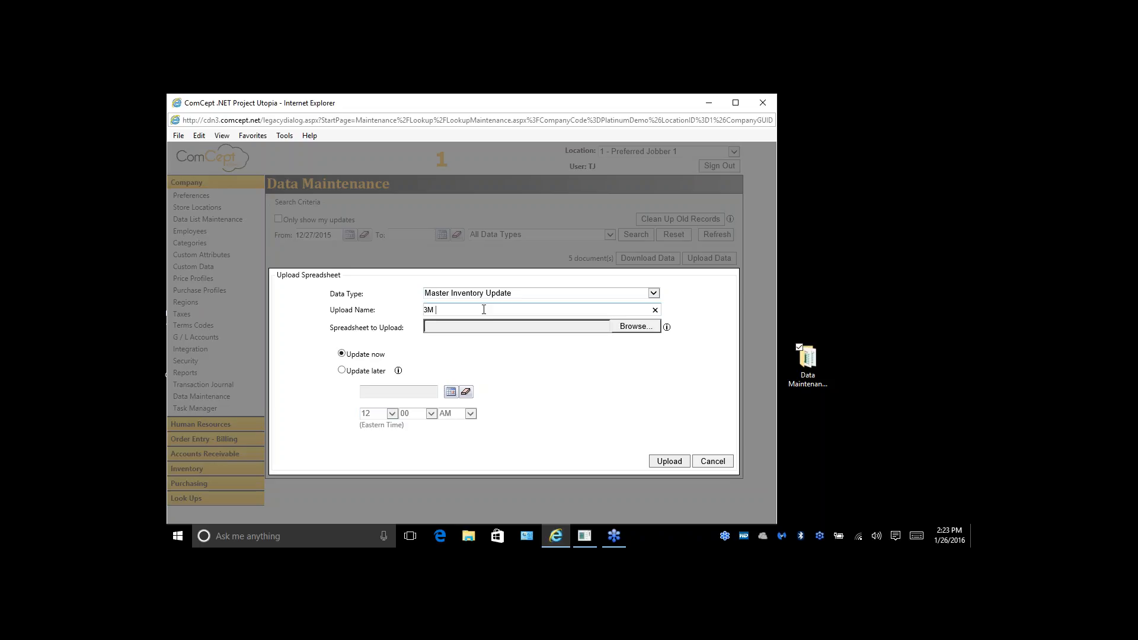
{"action": "type", "text": "uct groups"}
- Attach Master Inventory Update 1-26-2016 as the spreadsheet and upload it with the update scheduled for 01/26/2016 at 2:28 PM
{"action": "left_click", "coordinate": [643, 327]}
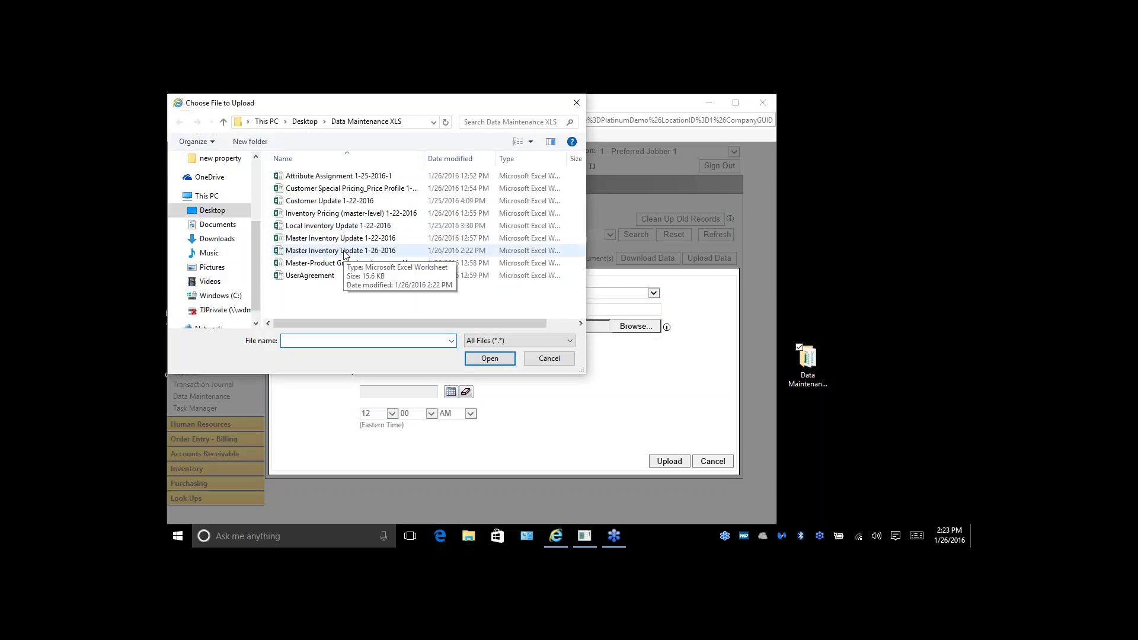
{"action": "double_click", "coordinate": [345, 251]}
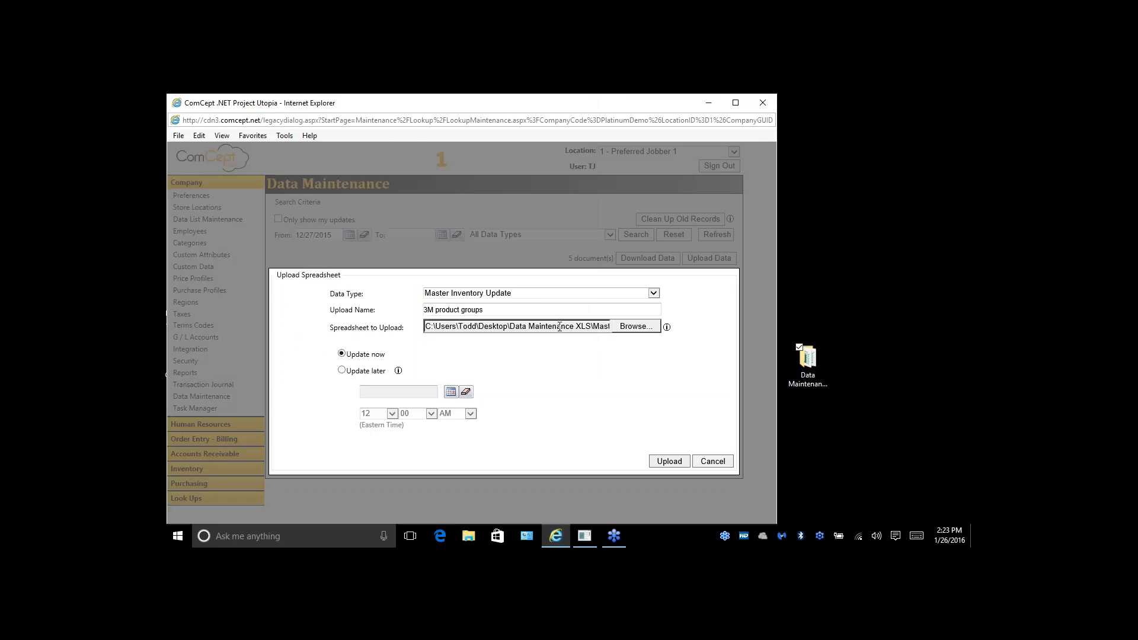
{"action": "left_click", "coordinate": [342, 371]}
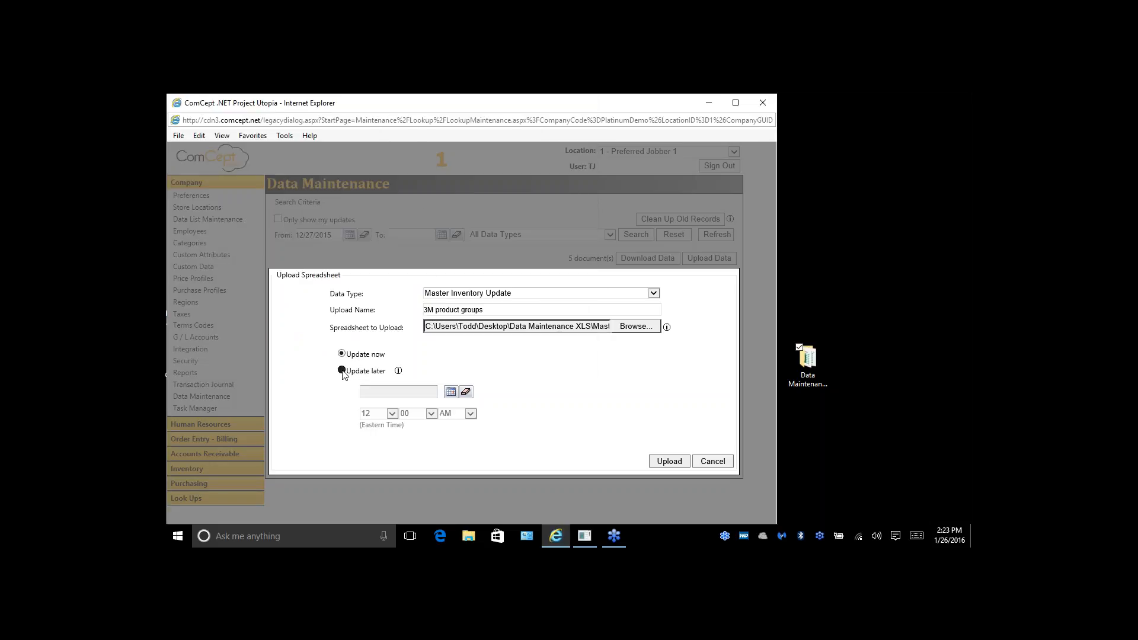
{"action": "left_click", "coordinate": [452, 392]}
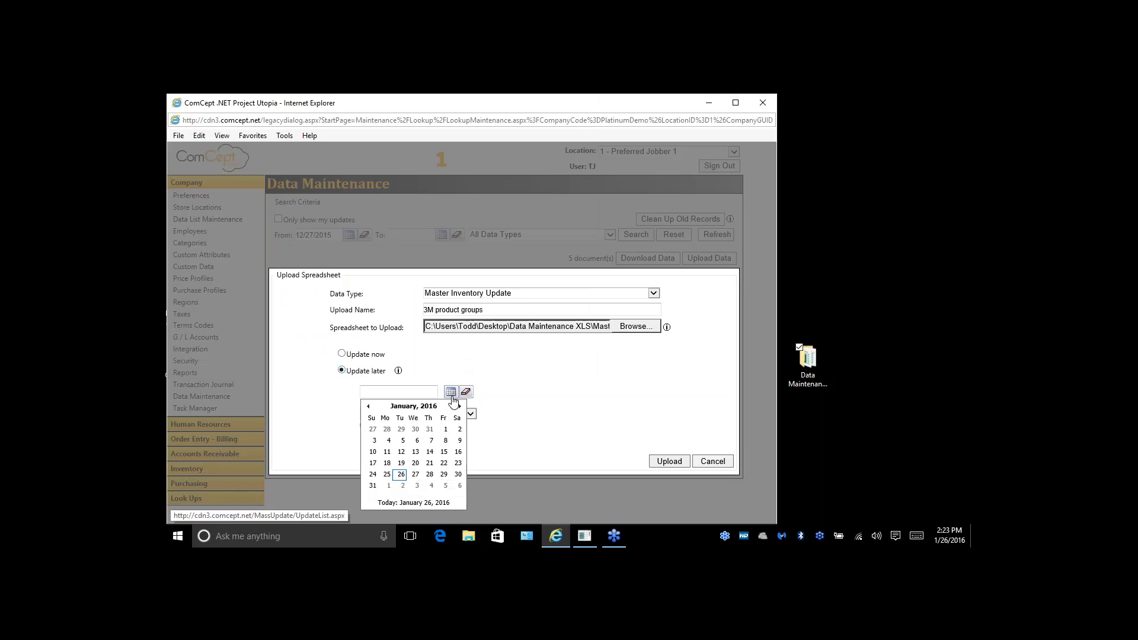
{"action": "left_click", "coordinate": [405, 478]}
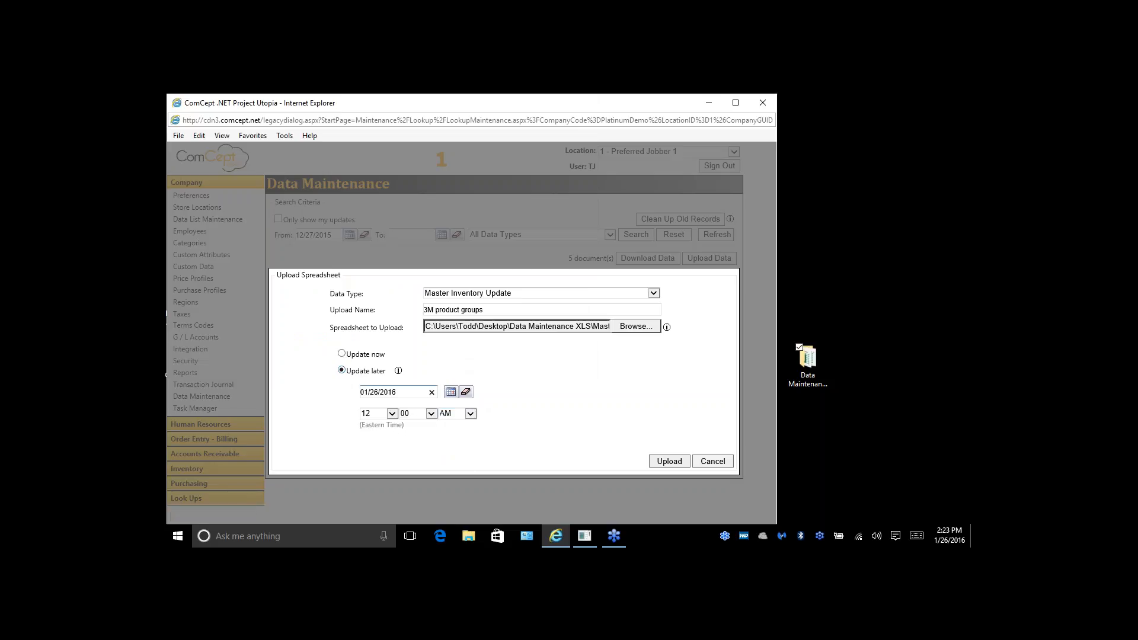
{"action": "left_click", "coordinate": [392, 413]}
{"action": "left_click", "coordinate": [373, 326]}
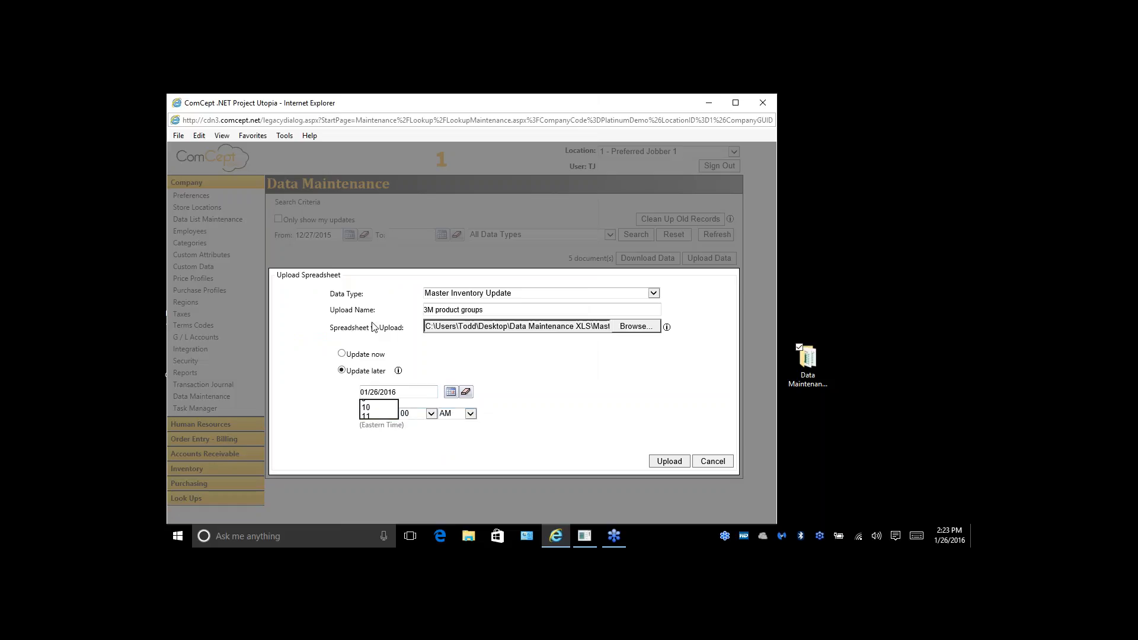
{"action": "left_click", "coordinate": [431, 414]}
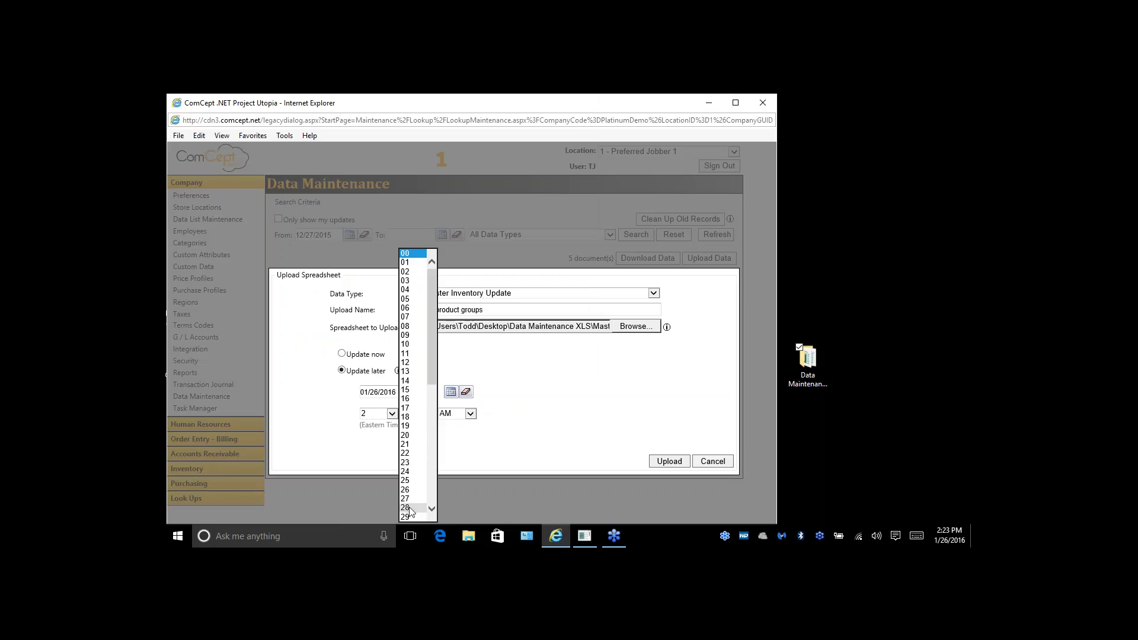
{"action": "left_click", "coordinate": [406, 508]}
{"action": "left_click", "coordinate": [470, 414]}
{"action": "left_click", "coordinate": [457, 423]}
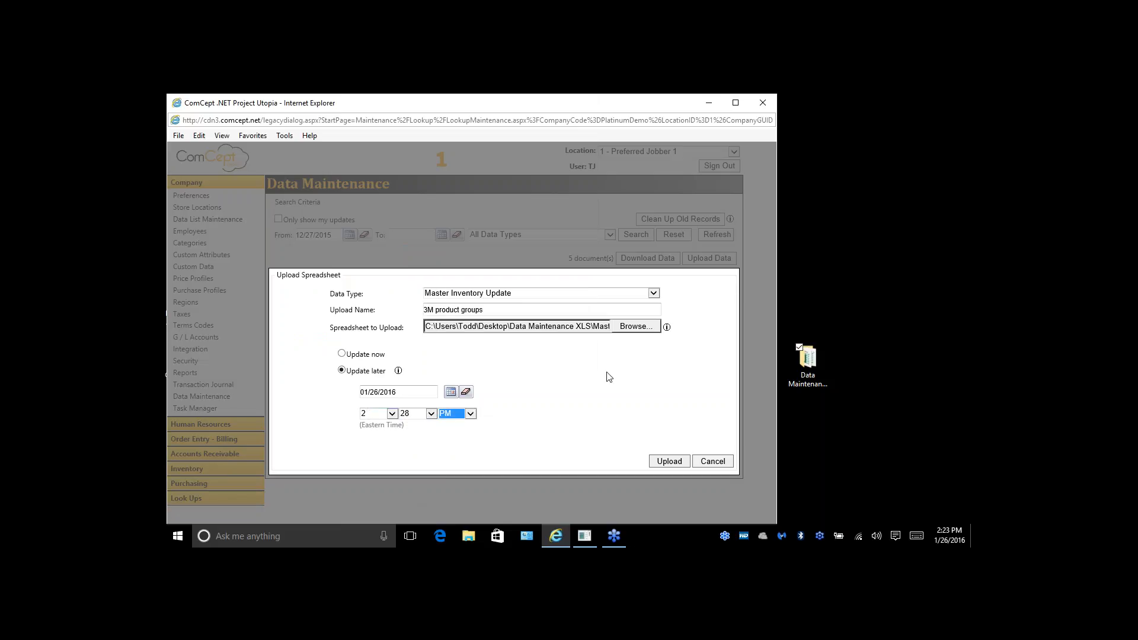
{"action": "left_click", "coordinate": [669, 463]}
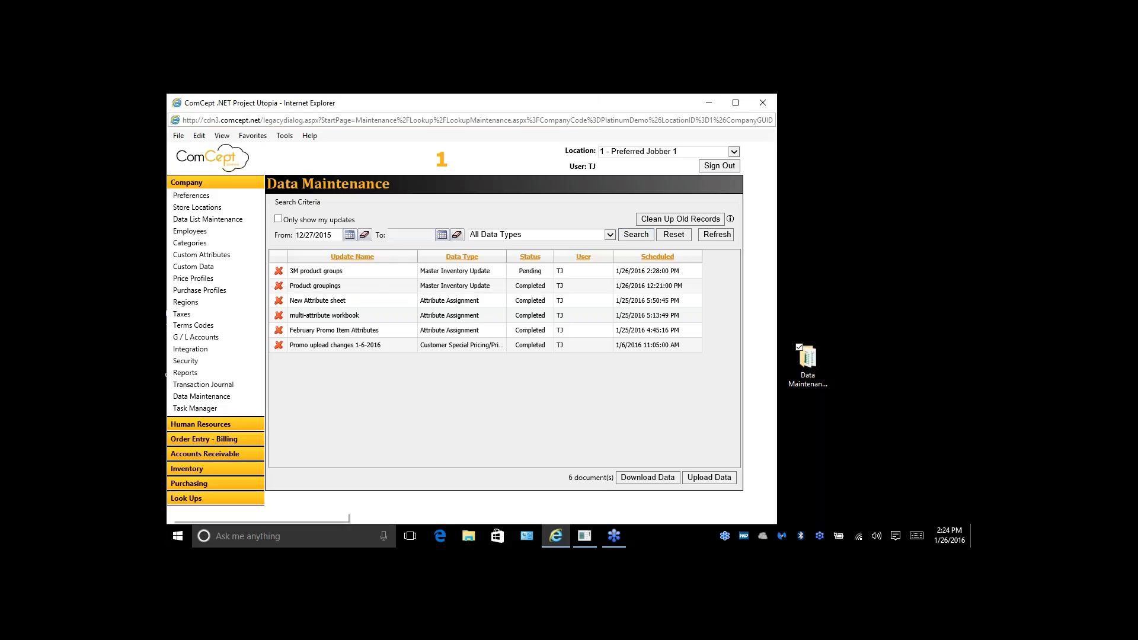
- Refresh the update list, check the scheduled time of the 3M product groups update and open its error details
{"action": "left_click", "coordinate": [717, 234]}
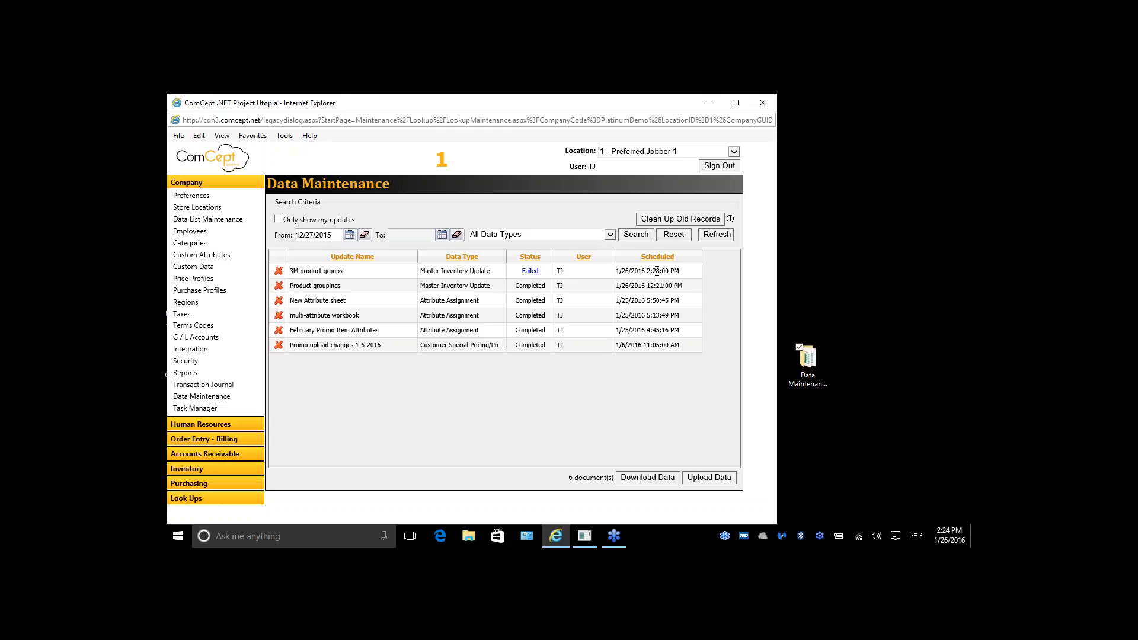
{"action": "left_click_drag", "start_coordinate": [662, 272], "coordinate": [646, 272]}
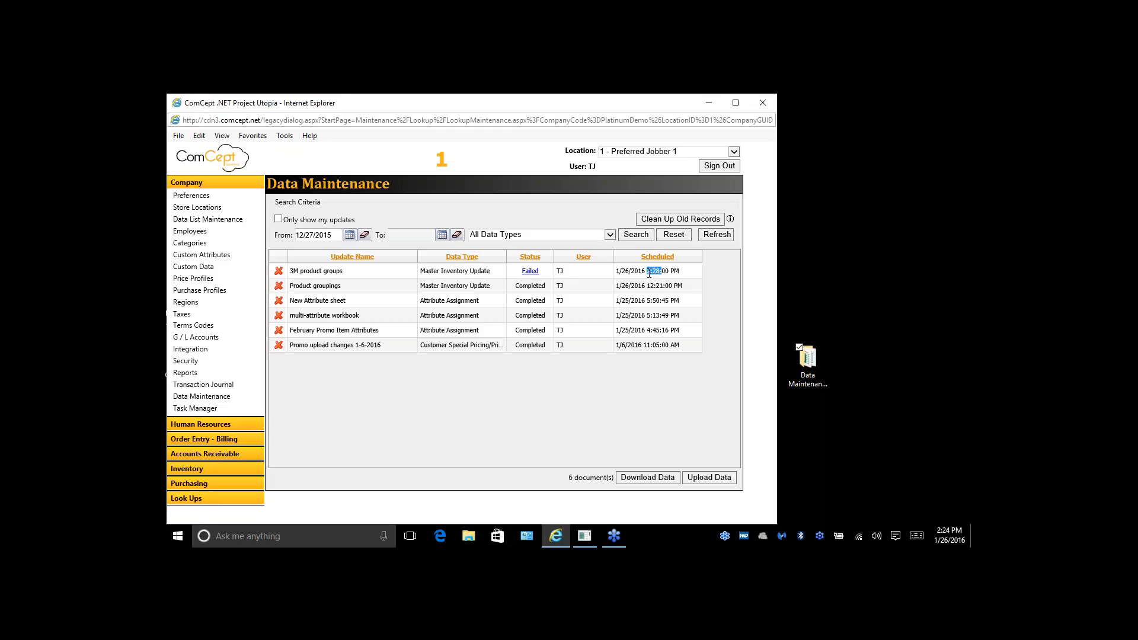
{"action": "left_click", "coordinate": [530, 271]}
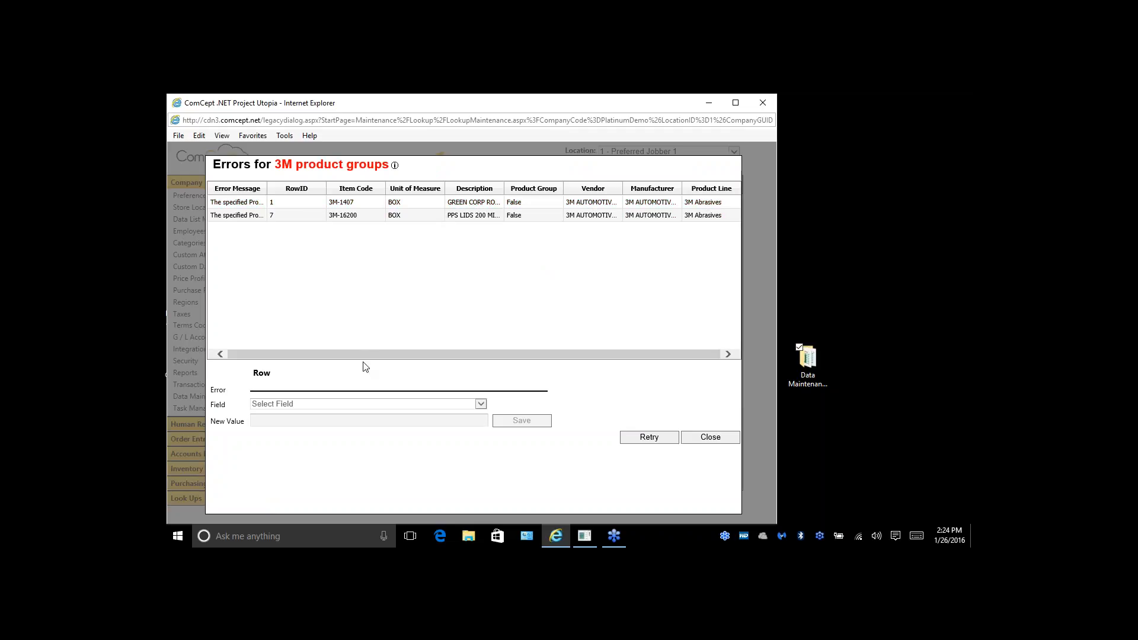
- Correct the error row of item 3M-1407 by saving Abrasives as its Product Group
{"action": "left_click", "coordinate": [344, 202]}
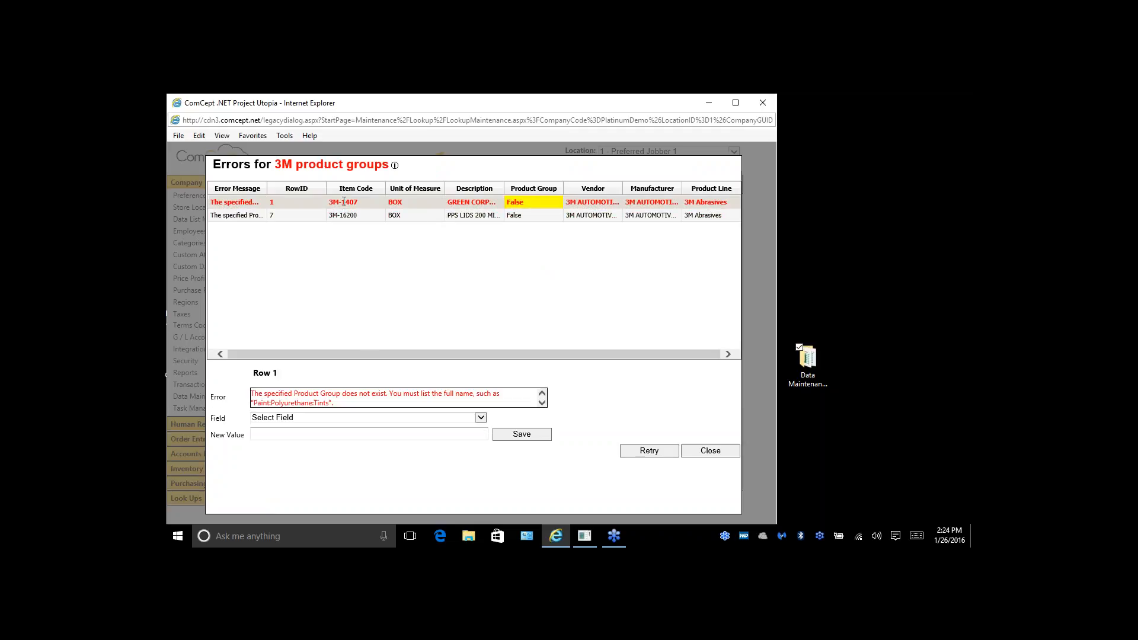
{"action": "left_click", "coordinate": [481, 418]}
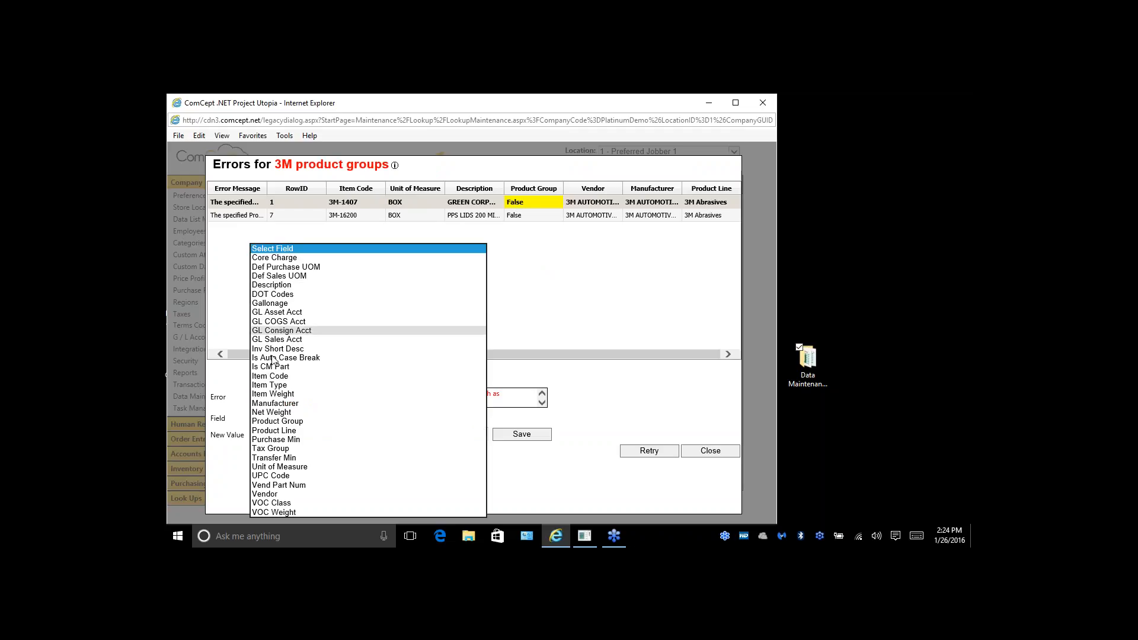
{"action": "left_click", "coordinate": [290, 421]}
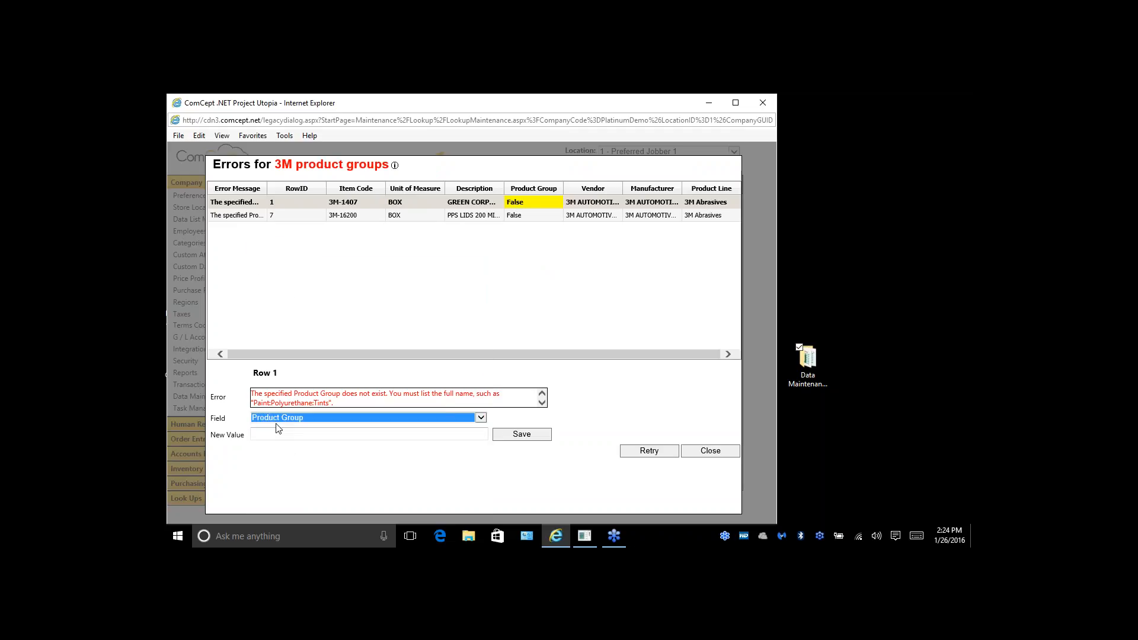
{"action": "left_click", "coordinate": [297, 433]}
{"action": "type", "text": "Ab"}
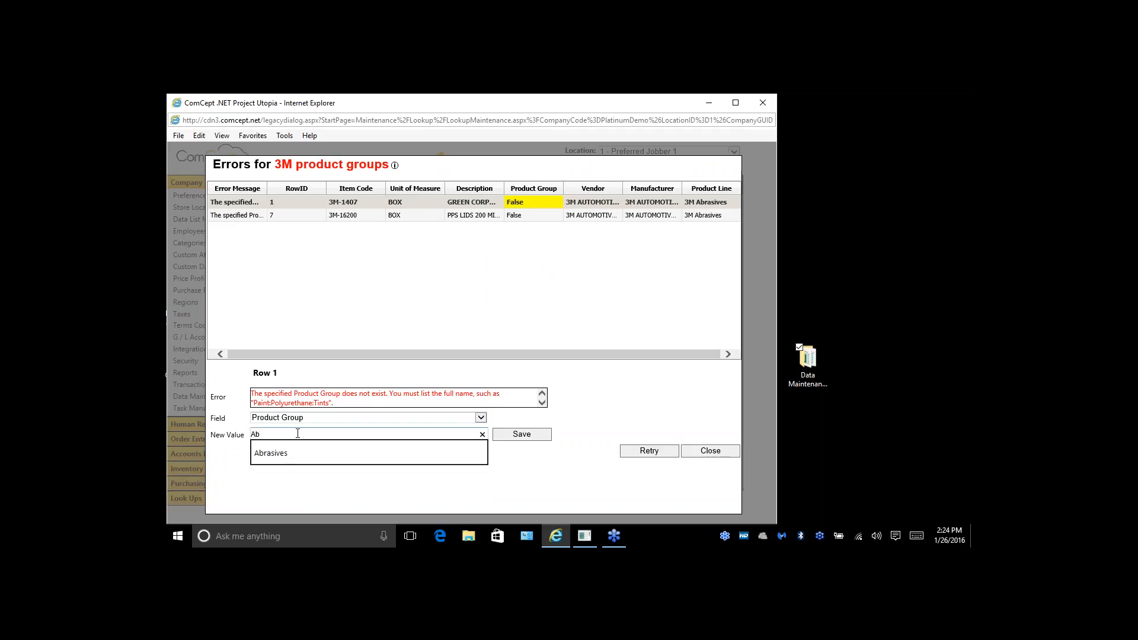
{"action": "type", "text": "rasives"}
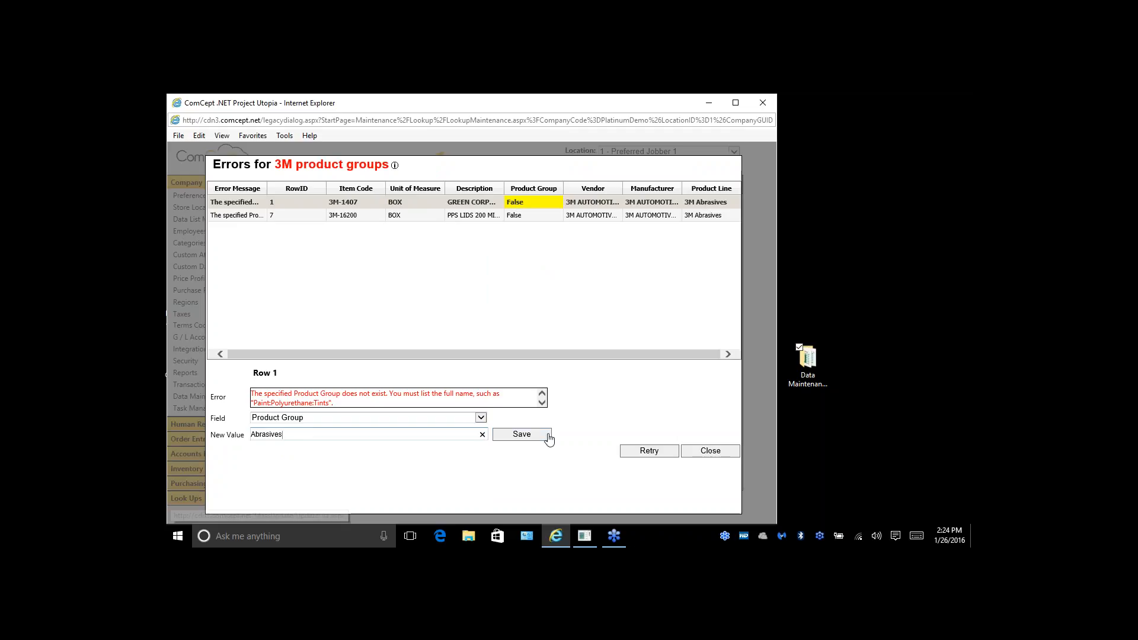
{"action": "left_click", "coordinate": [521, 436]}
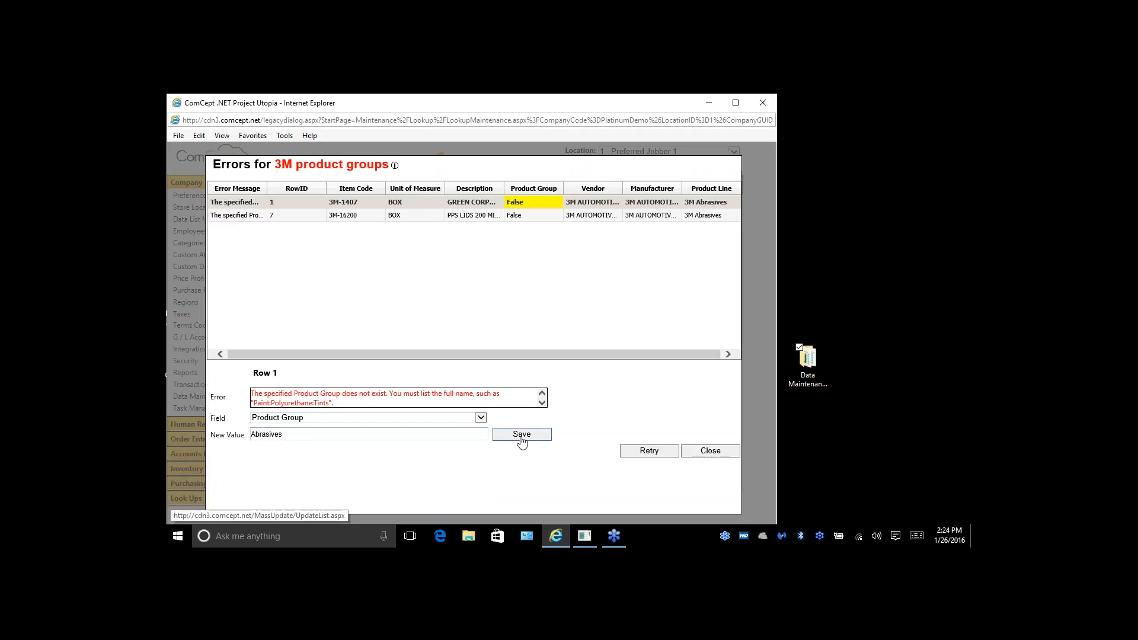
- Correct the error row of item 3M-16200 by saving Abrasives as its Product Group
{"action": "left_click", "coordinate": [402, 216]}
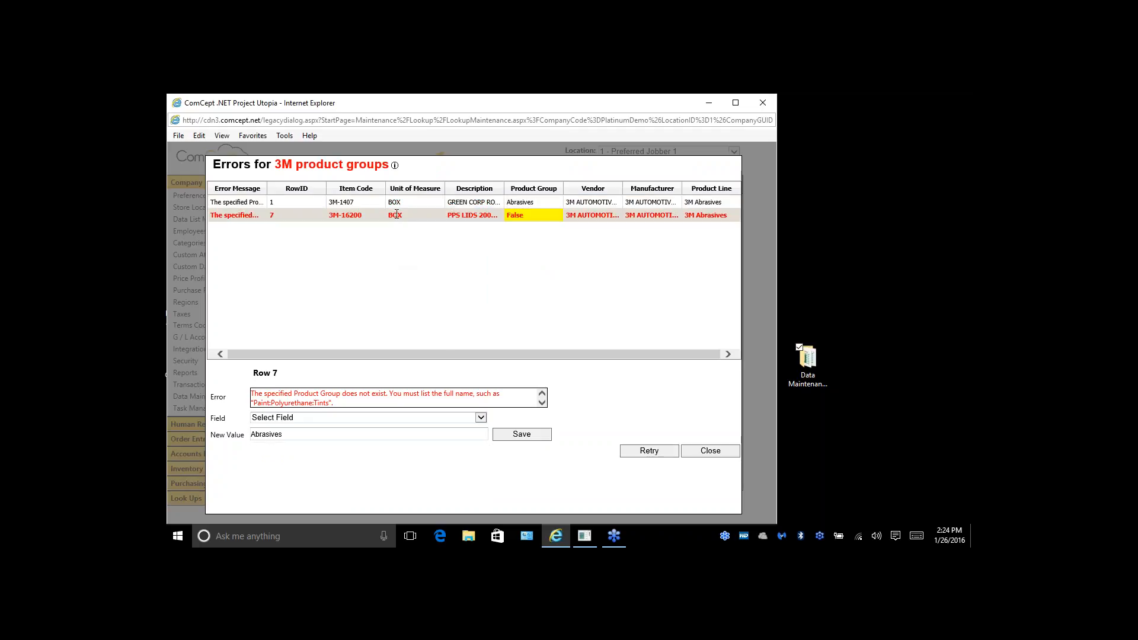
{"action": "left_click", "coordinate": [481, 419]}
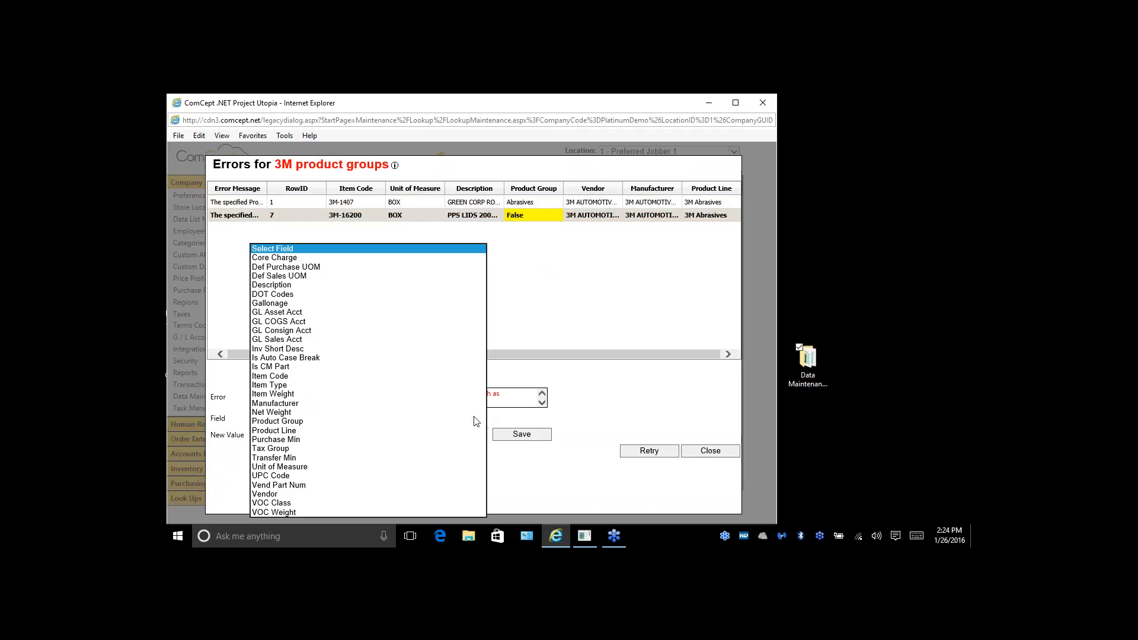
{"action": "left_click", "coordinate": [308, 422]}
{"action": "left_click", "coordinate": [312, 434]}
{"action": "type", "text": "Abrasives"}
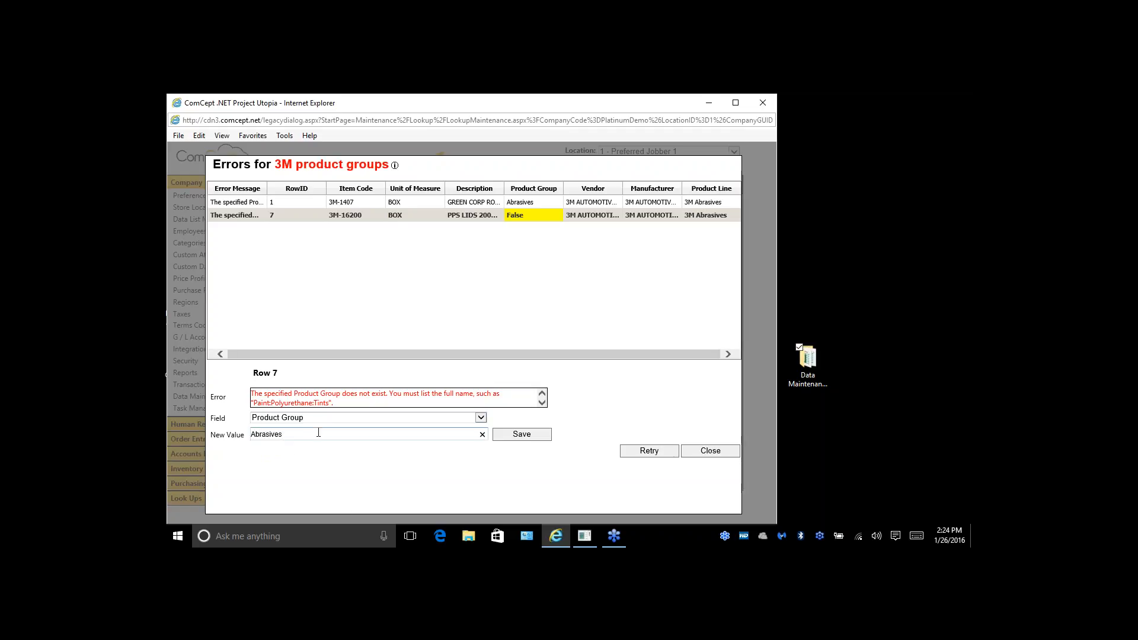
{"action": "left_click", "coordinate": [521, 434]}
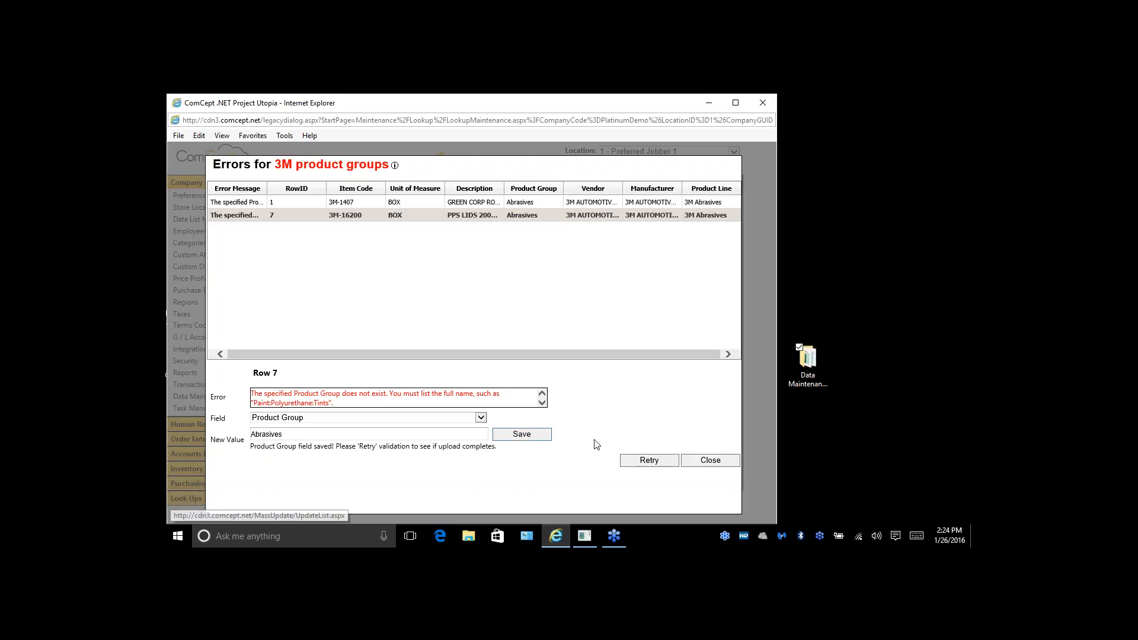
- Retry the corrected 3M product groups update and refresh the update list
{"action": "left_click", "coordinate": [645, 463]}
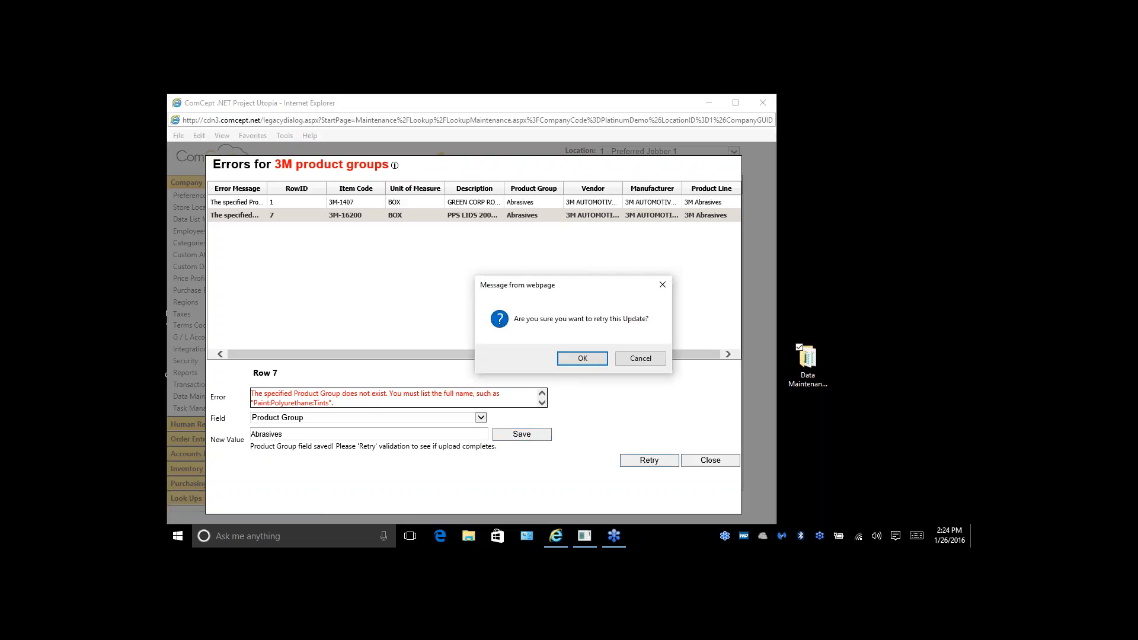
{"action": "left_click", "coordinate": [580, 360]}
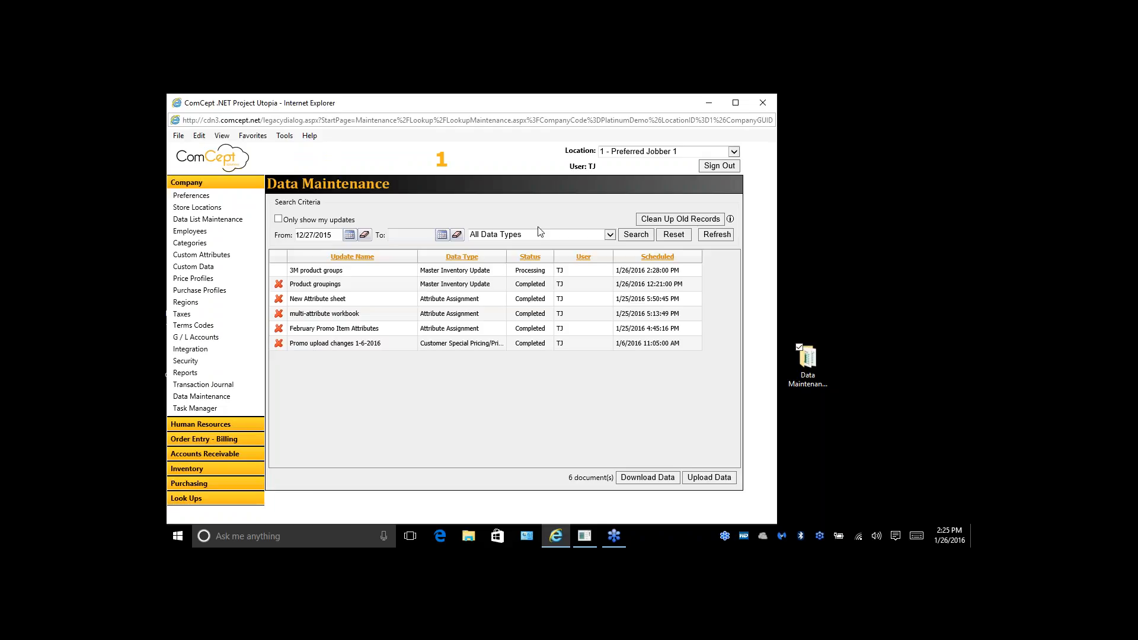
{"action": "left_click", "coordinate": [722, 238]}
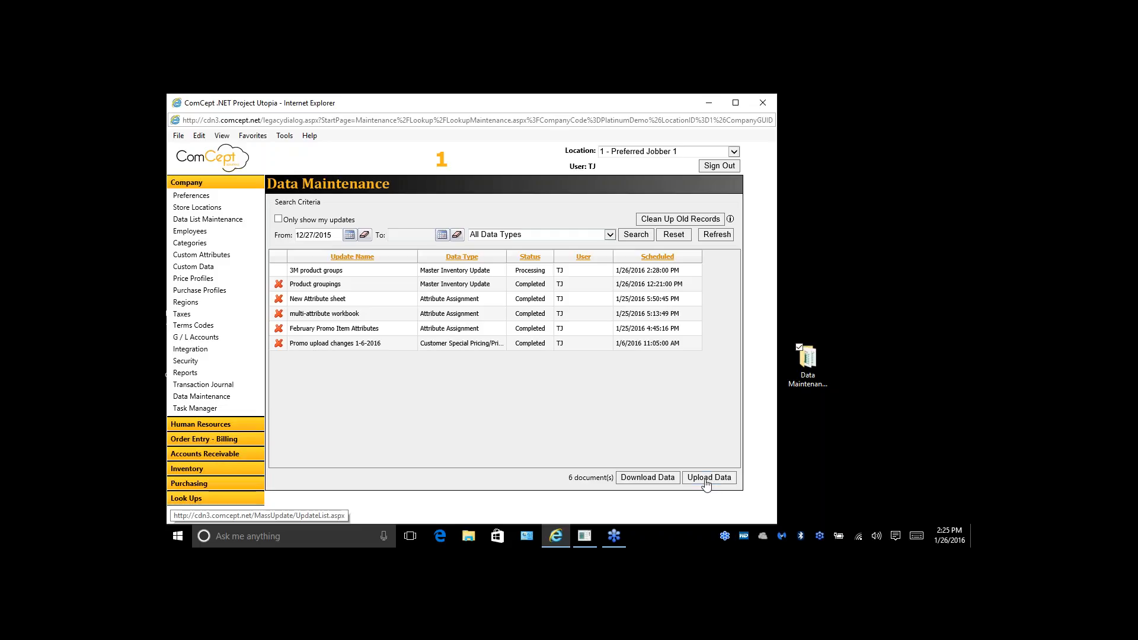
- Start a new data download, view the Attribute Assignment settings, and change the data type to Customer Special Pricing/Price Profile
{"action": "left_click", "coordinate": [648, 477]}
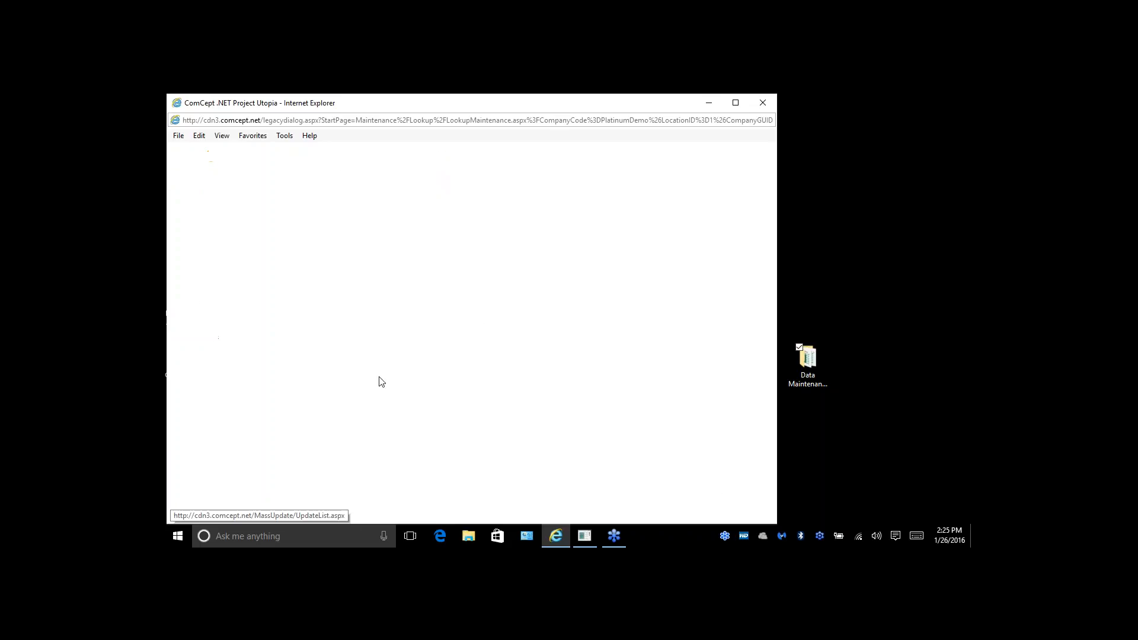
{"action": "left_click", "coordinate": [410, 258]}
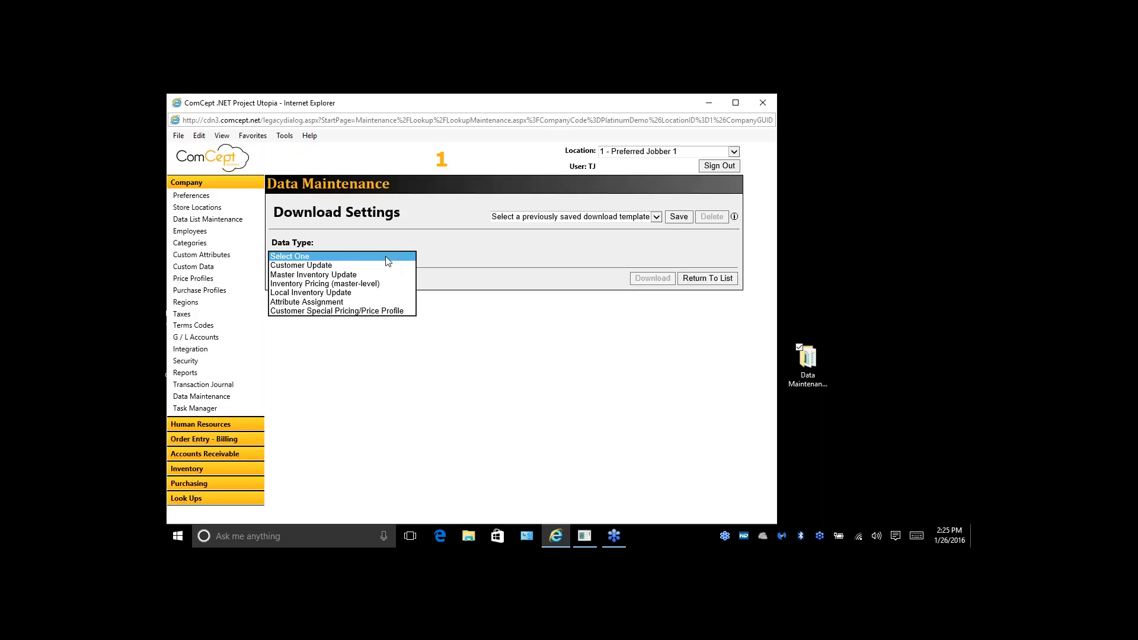
{"action": "left_click", "coordinate": [312, 303]}
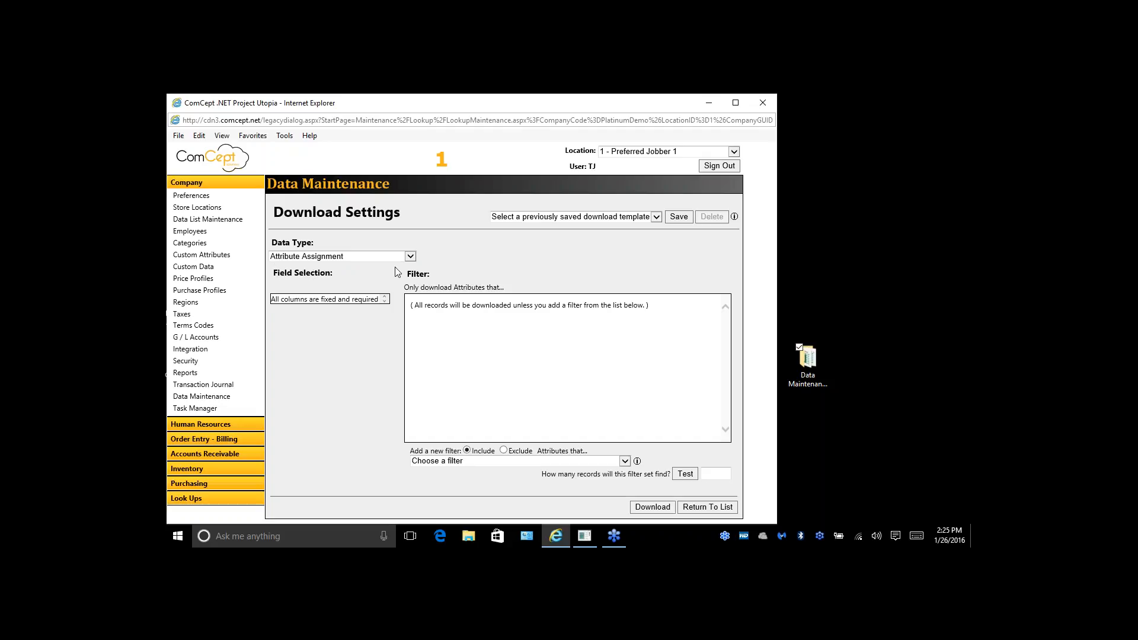
{"action": "left_click", "coordinate": [409, 256]}
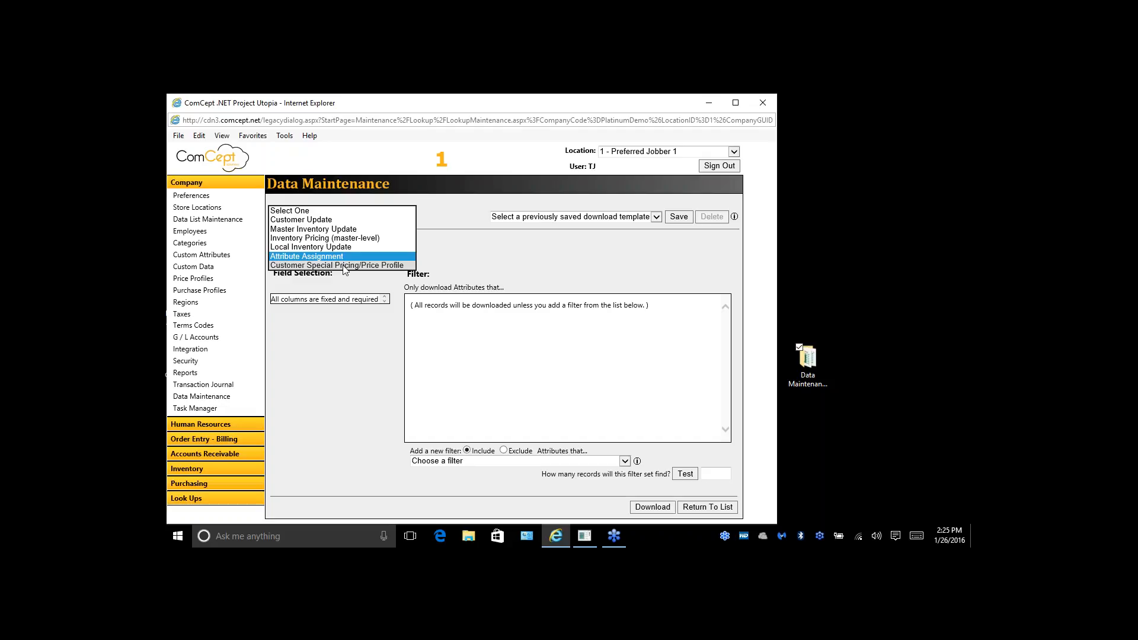
{"action": "left_click", "coordinate": [344, 265]}
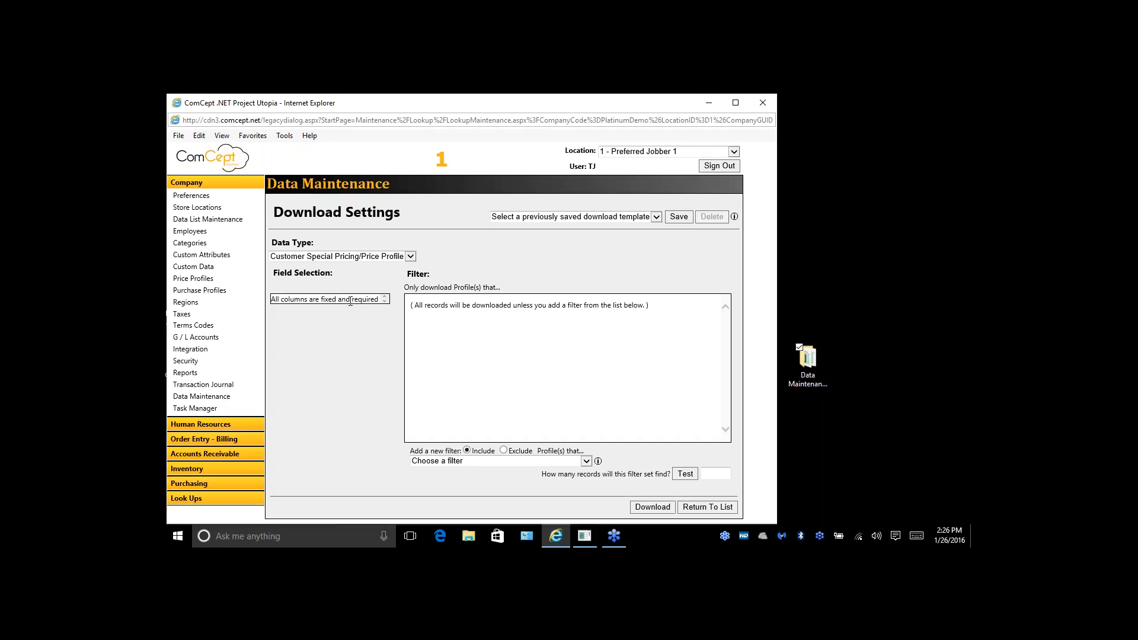
- Add an include filter for profiles where "is promotion" applies and test how many records the filter set finds
{"action": "left_click", "coordinate": [585, 463]}
{"action": "left_click", "coordinate": [586, 462]}
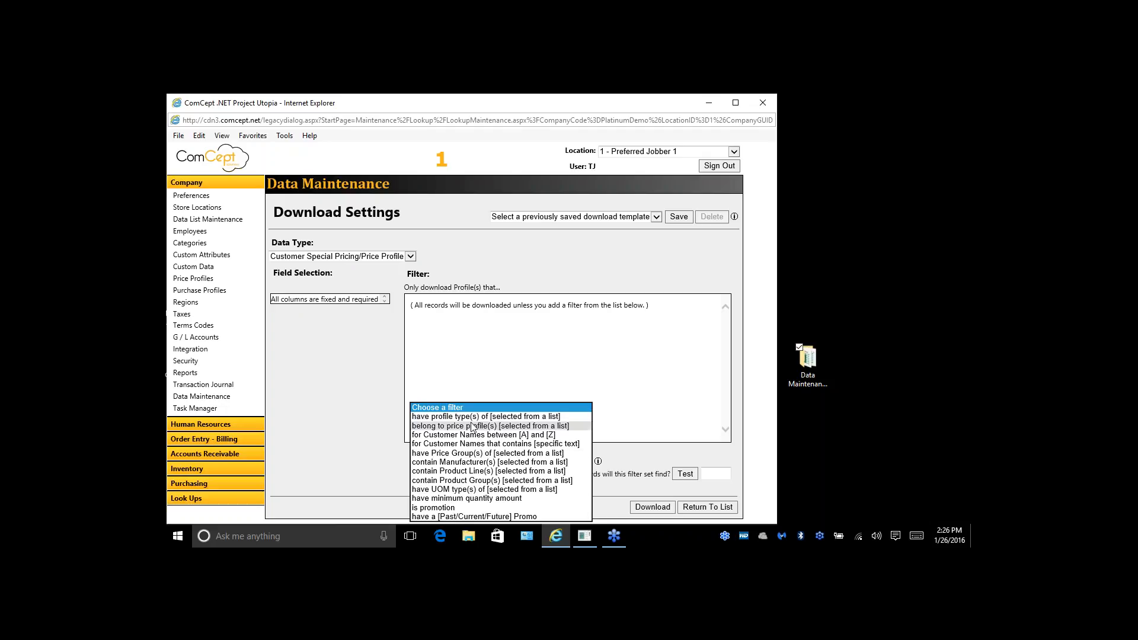
{"action": "left_click", "coordinate": [442, 508]}
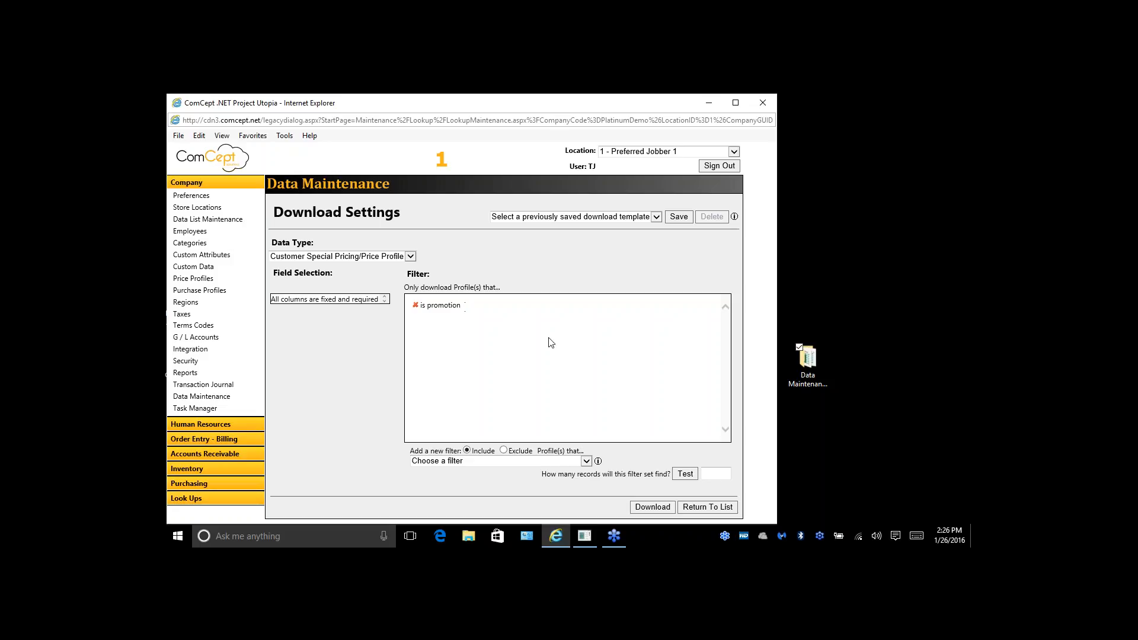
{"action": "left_click", "coordinate": [686, 473]}
- Download the filtered Customer Special Pricing/Price Profile data and open the workbook as read-only in Excel
{"action": "left_click", "coordinate": [660, 509]}
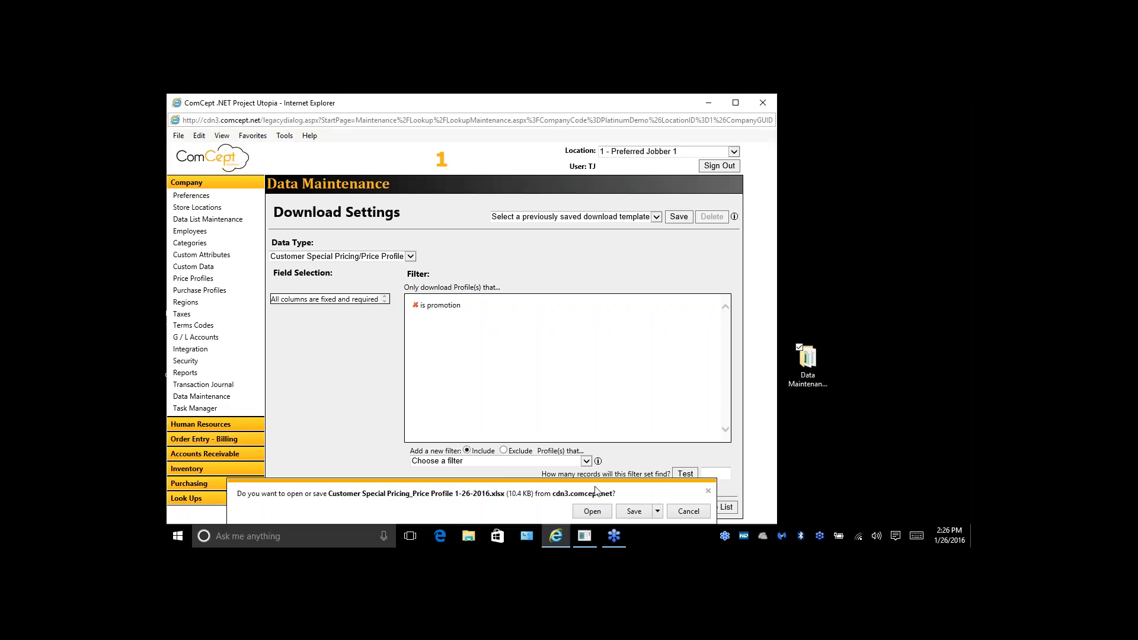
{"action": "left_click", "coordinate": [592, 511]}
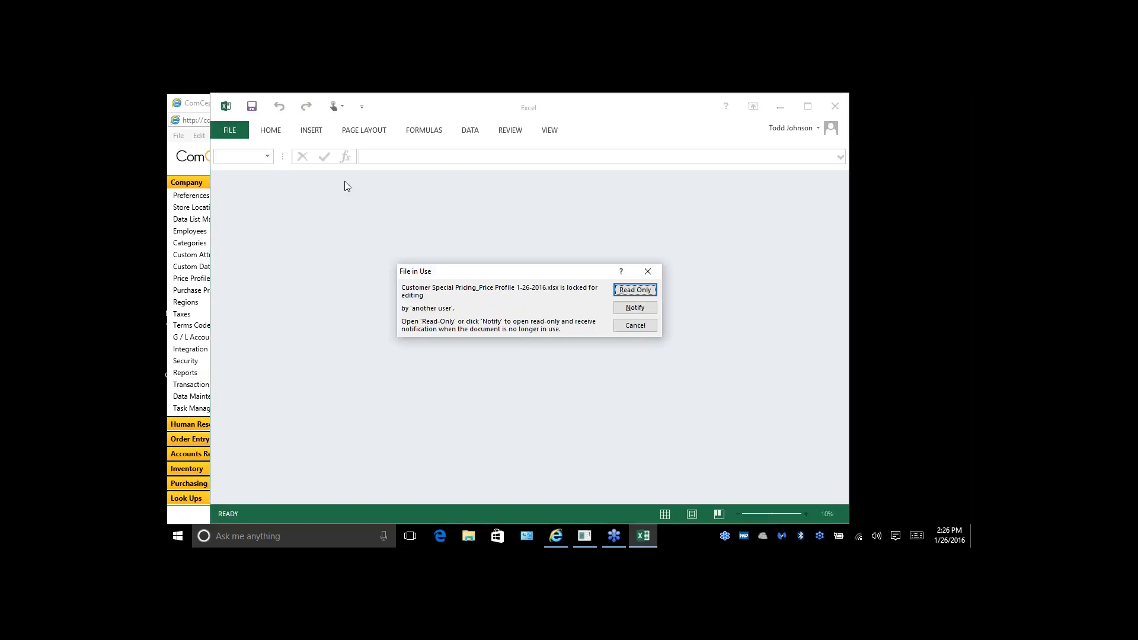
{"action": "key", "text": "Return"}
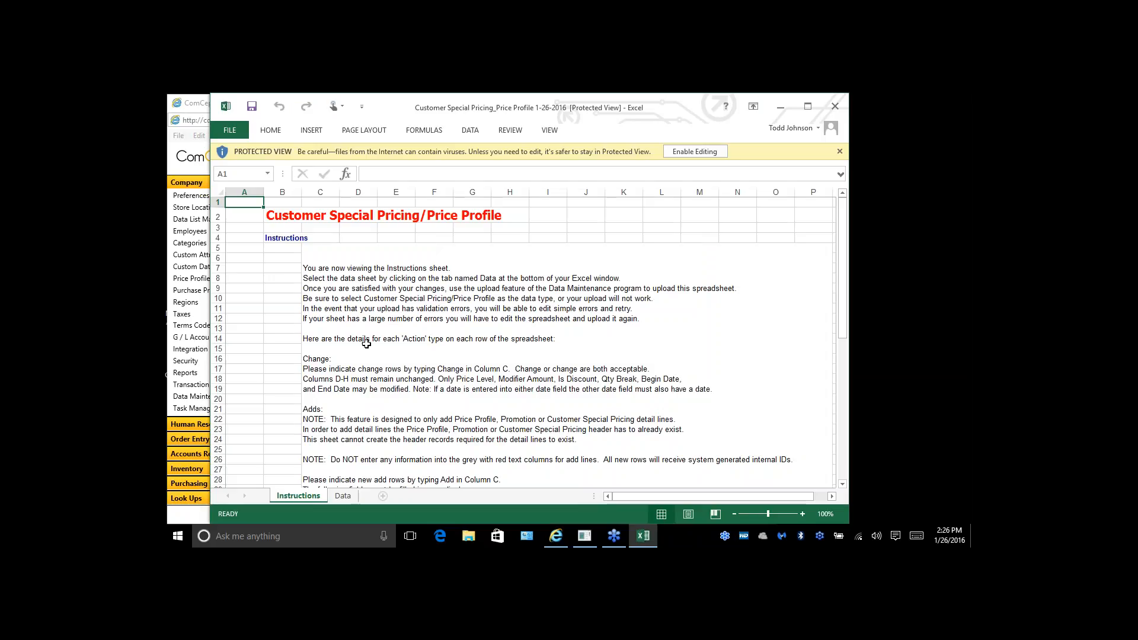
- Review the workbook's Instructions and Data sheets, and close it and return to the update list
{"action": "scroll", "coordinate": [366, 344], "scroll_direction": "down", "scroll_amount": 4}
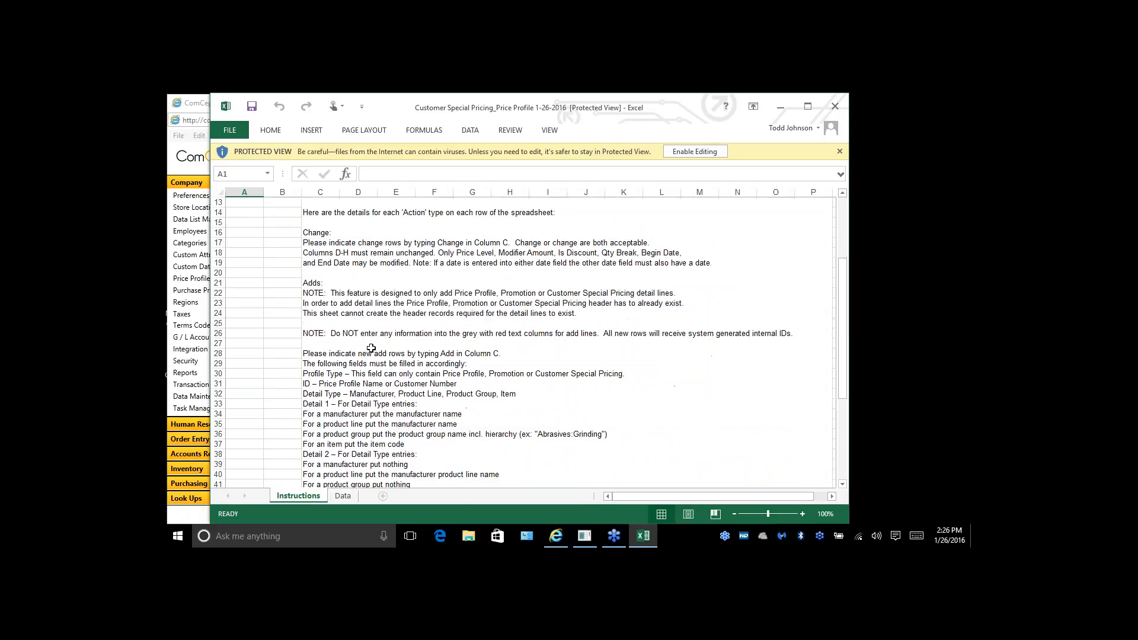
{"action": "scroll", "coordinate": [371, 348], "scroll_direction": "down", "scroll_amount": 5}
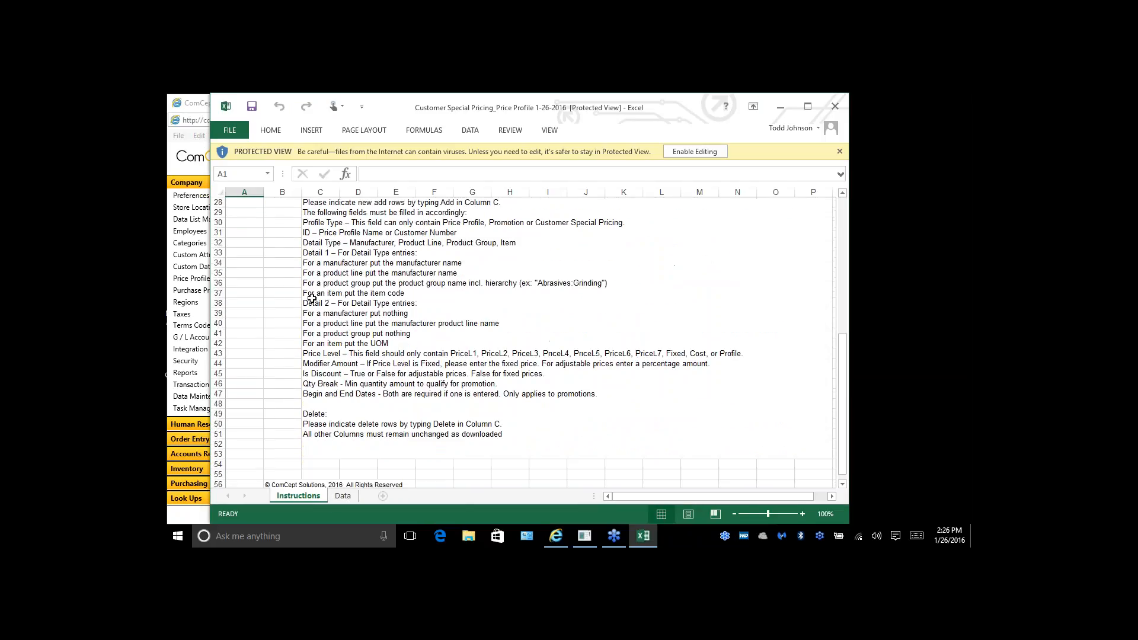
{"action": "left_click", "coordinate": [344, 497]}
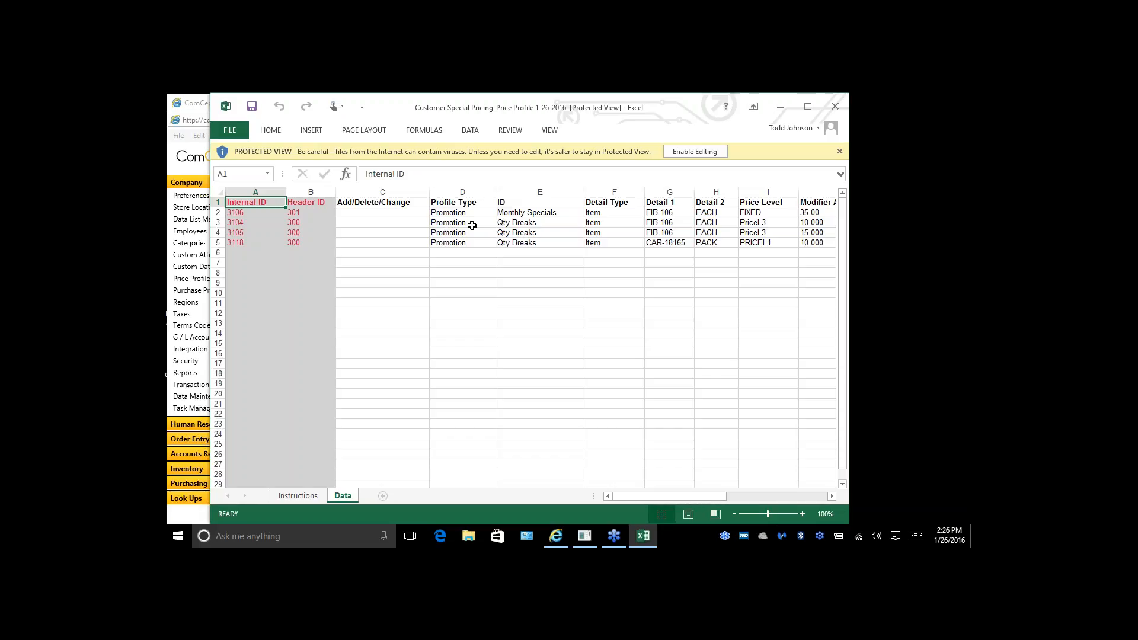
{"action": "left_click", "coordinate": [834, 107]}
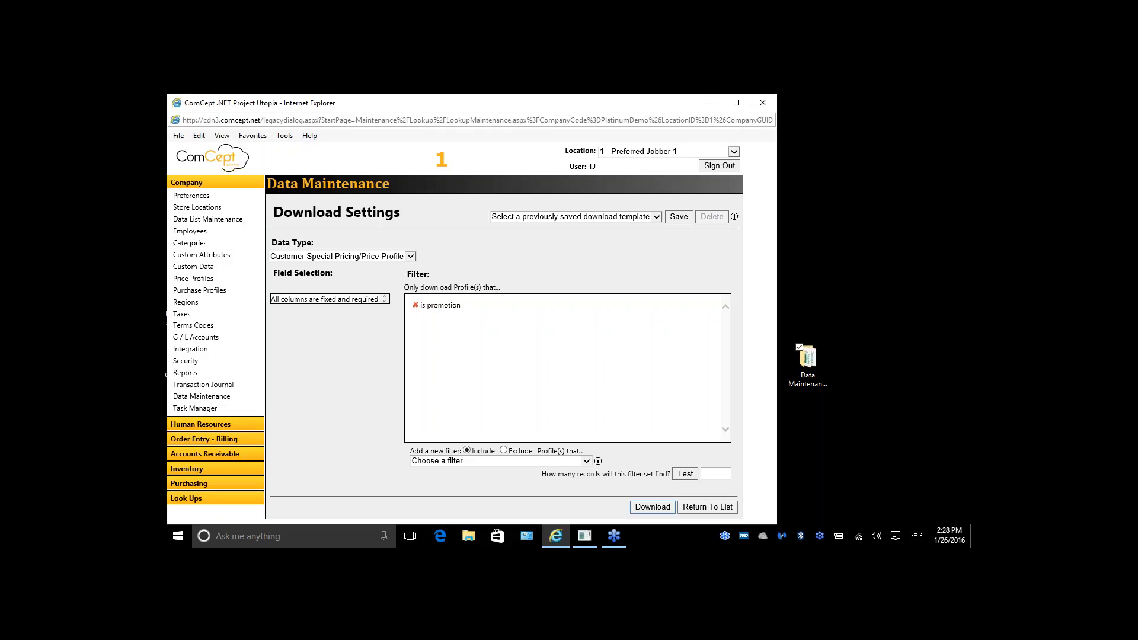
{"action": "left_click", "coordinate": [711, 508]}
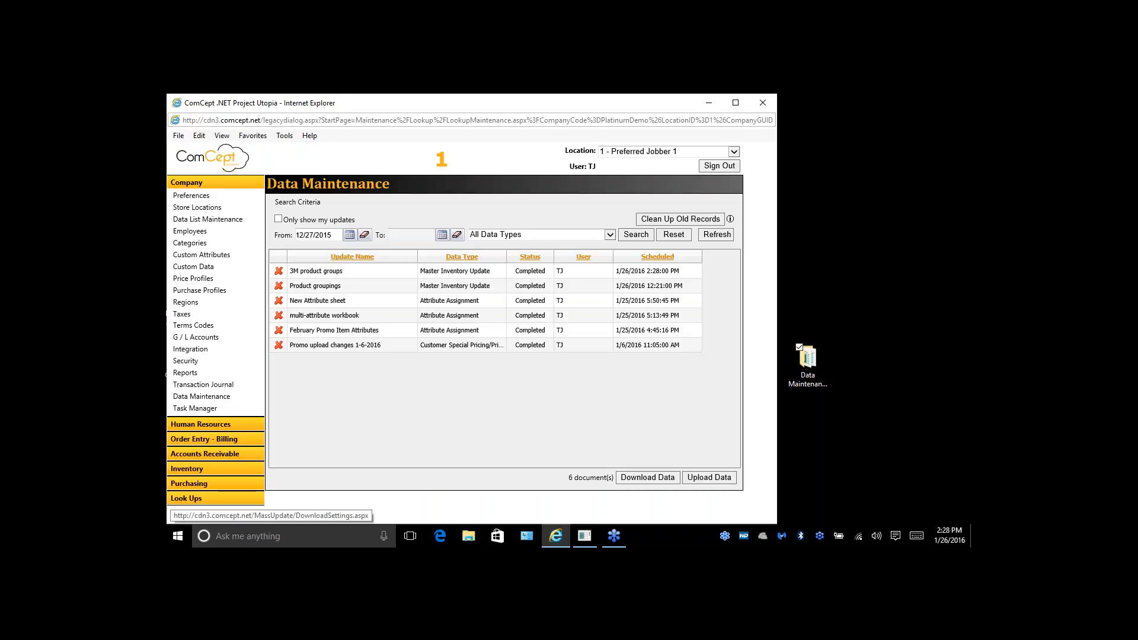